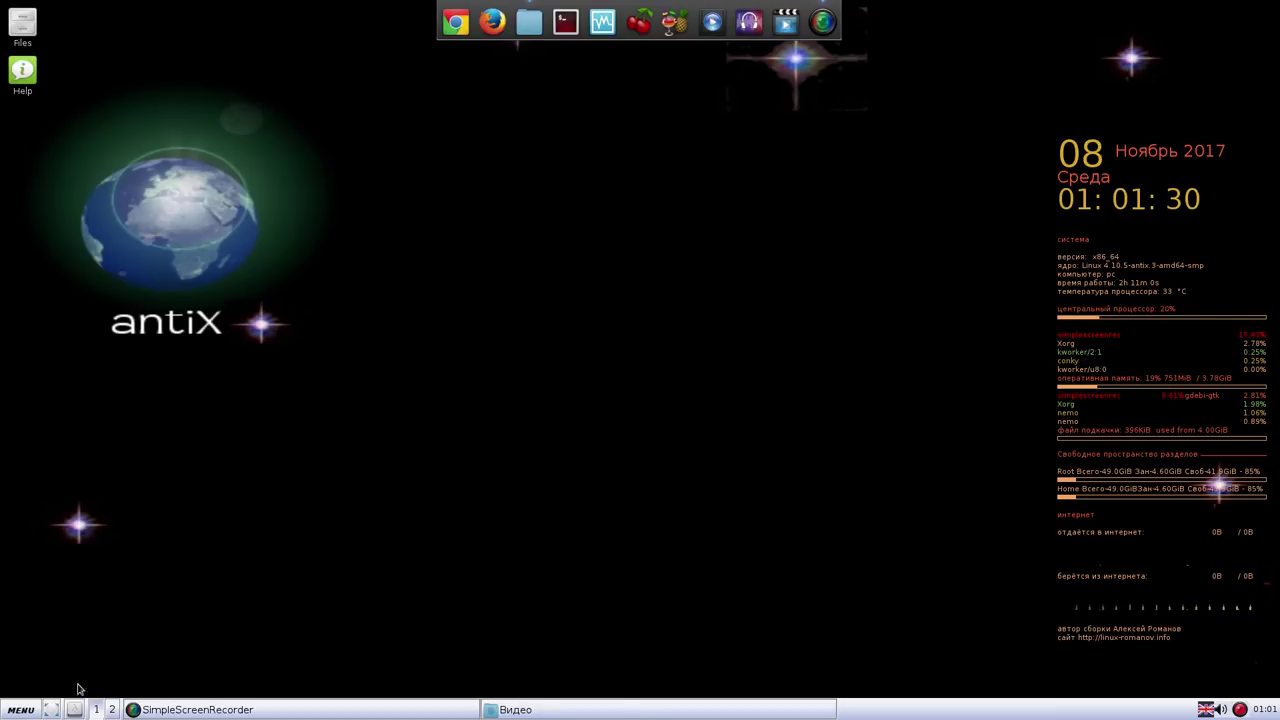
Step: Open the antiX Control Centre, move its window higher on the desktop and show the Поддержка section
left_click(22, 710)
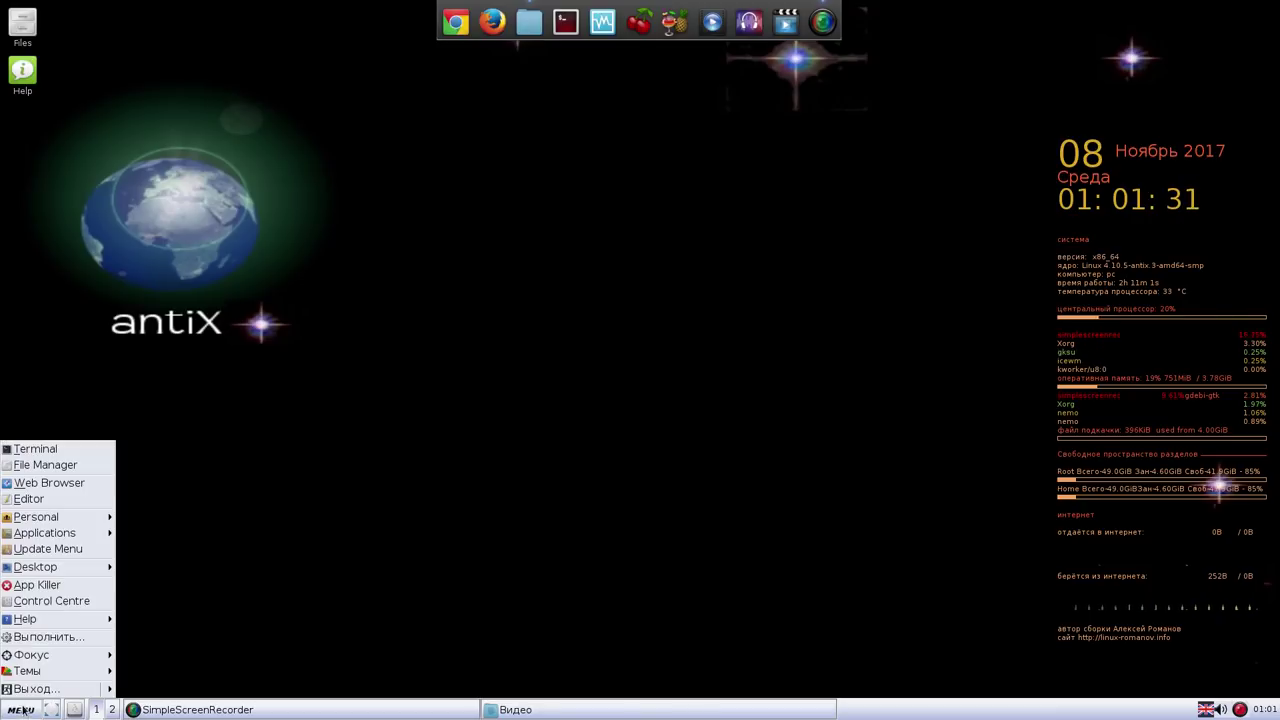
left_click(408, 370)
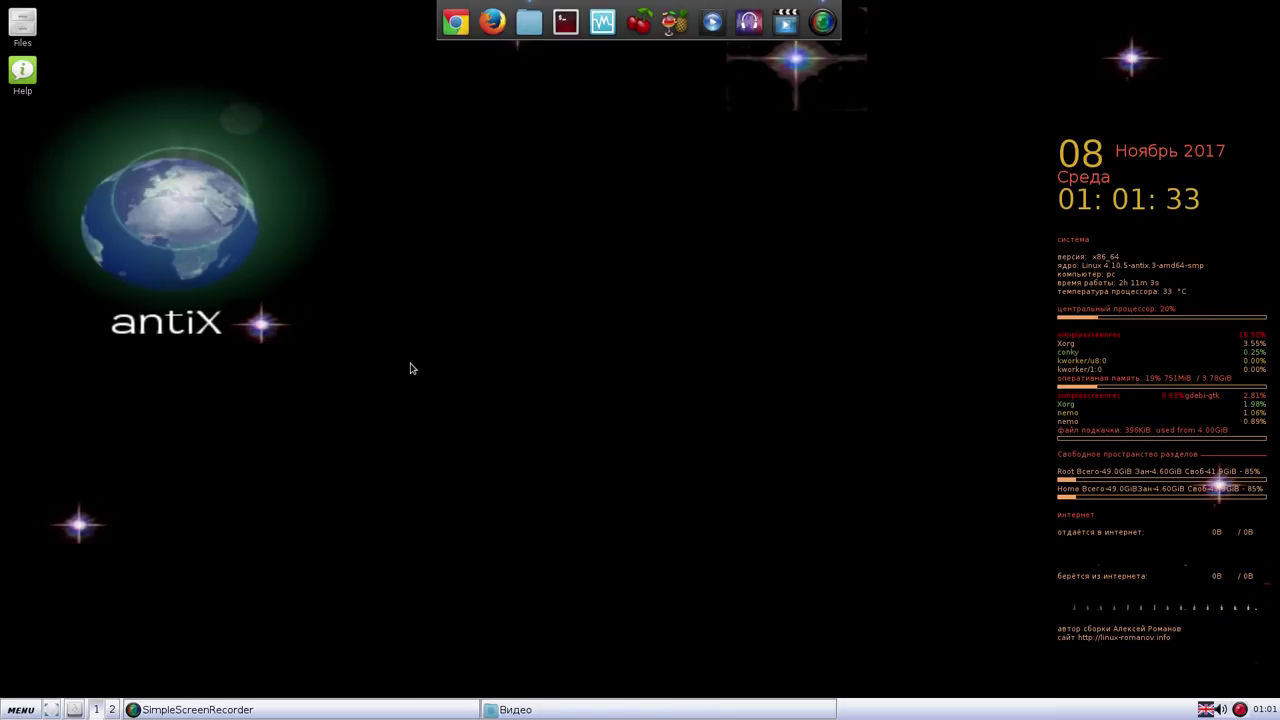
right_click(625, 157)
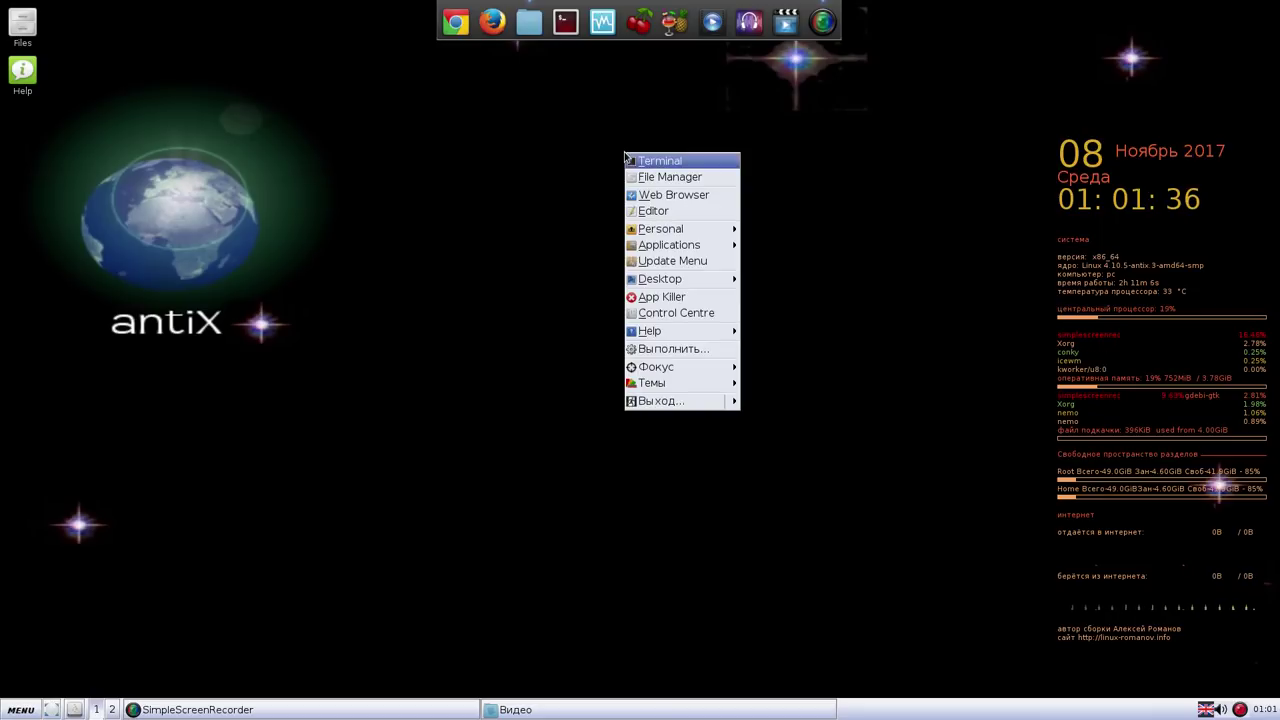
mouse_move(680, 247)
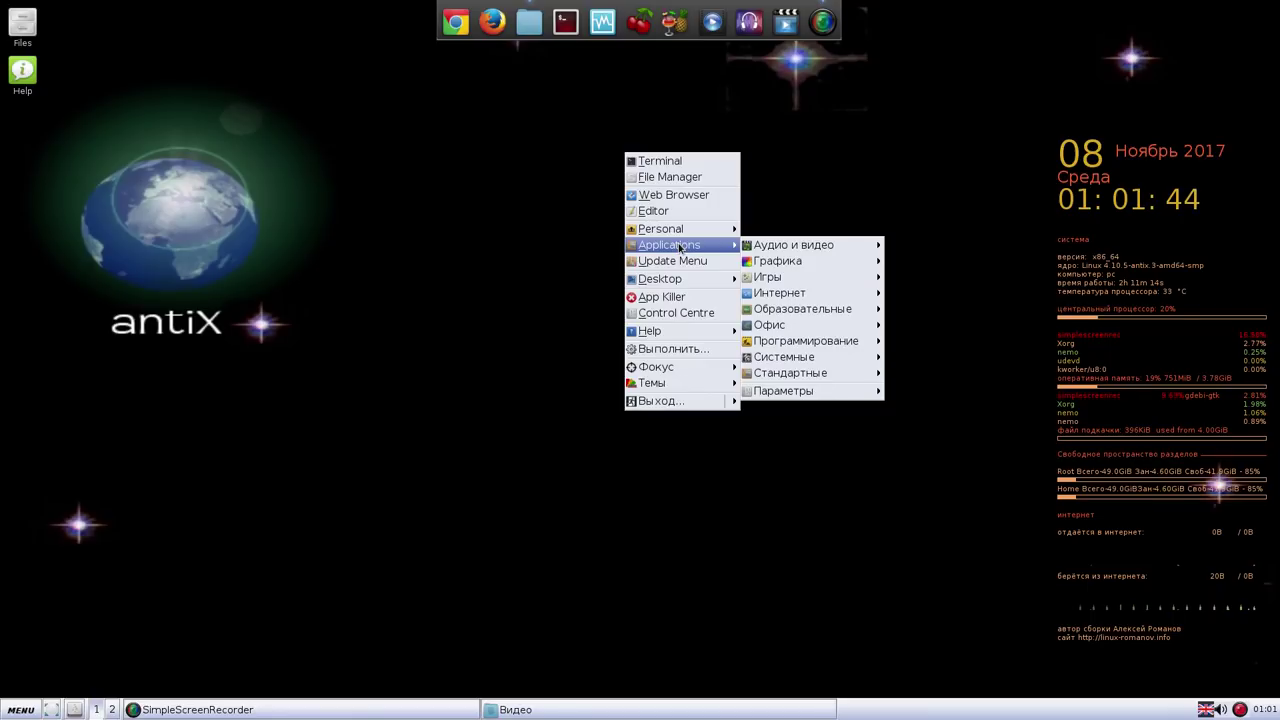
left_click(661, 314)
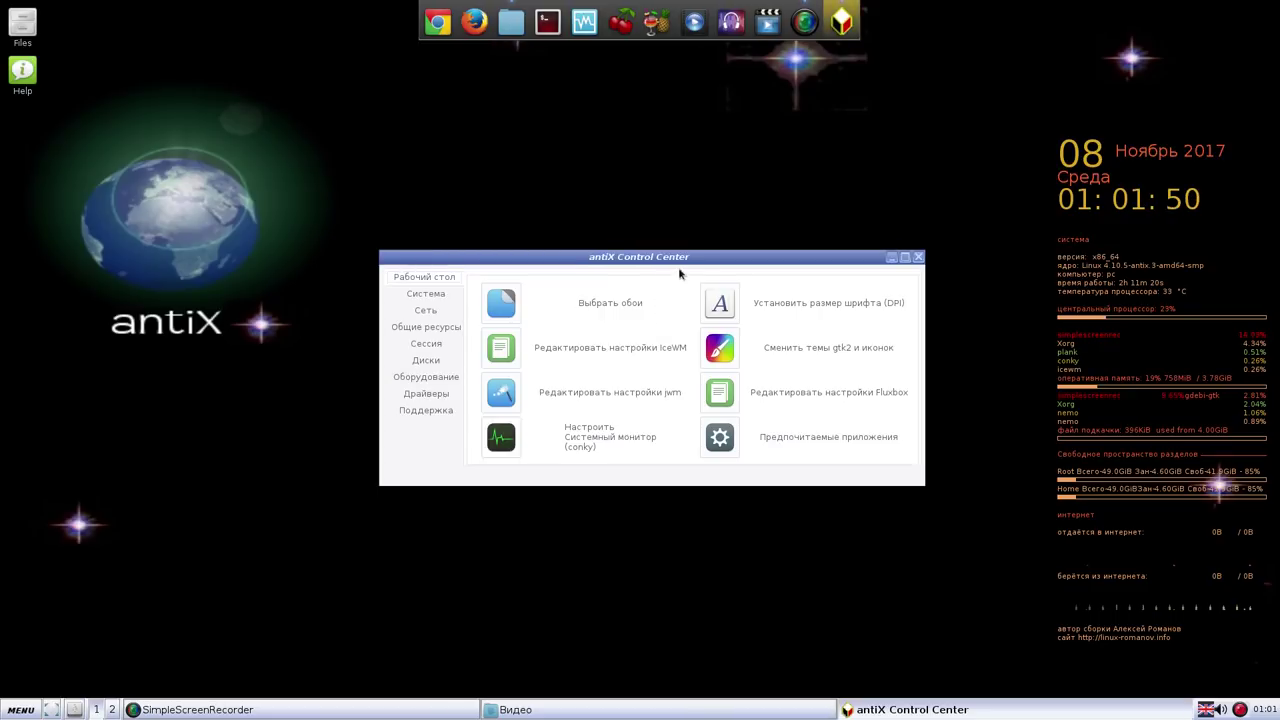
left_click_drag(696, 262, 699, 134)
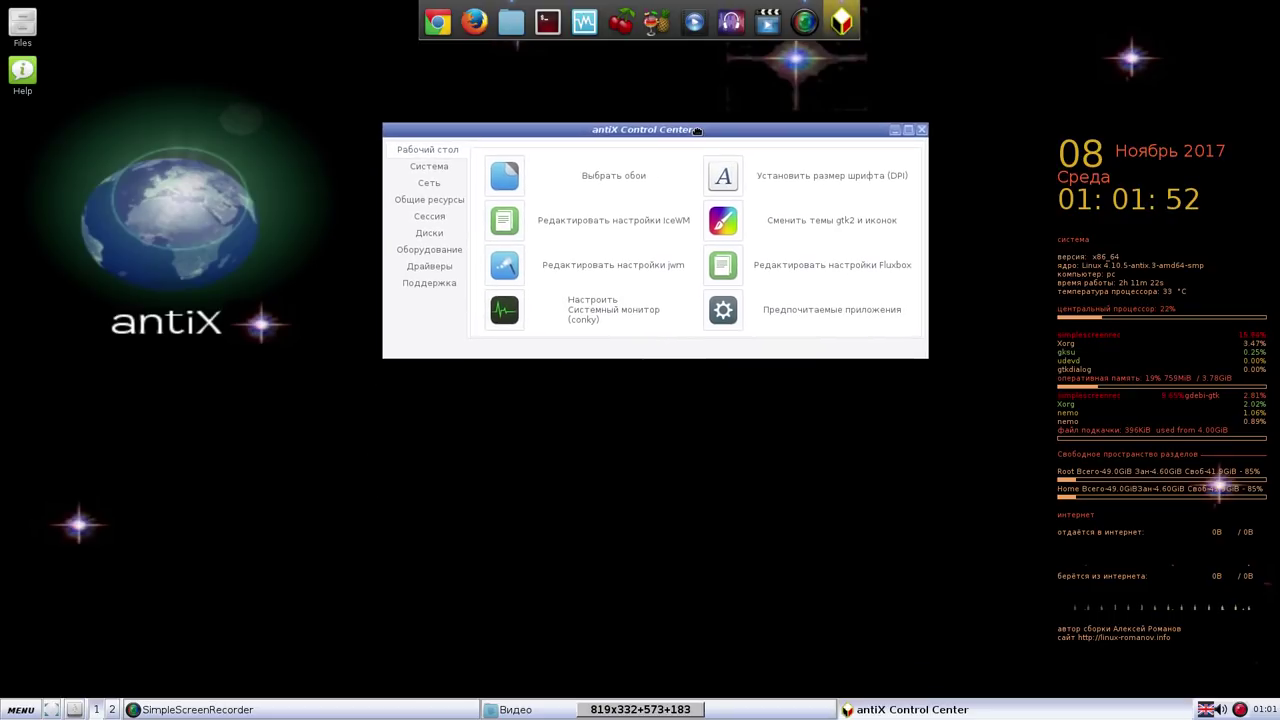
left_click(442, 281)
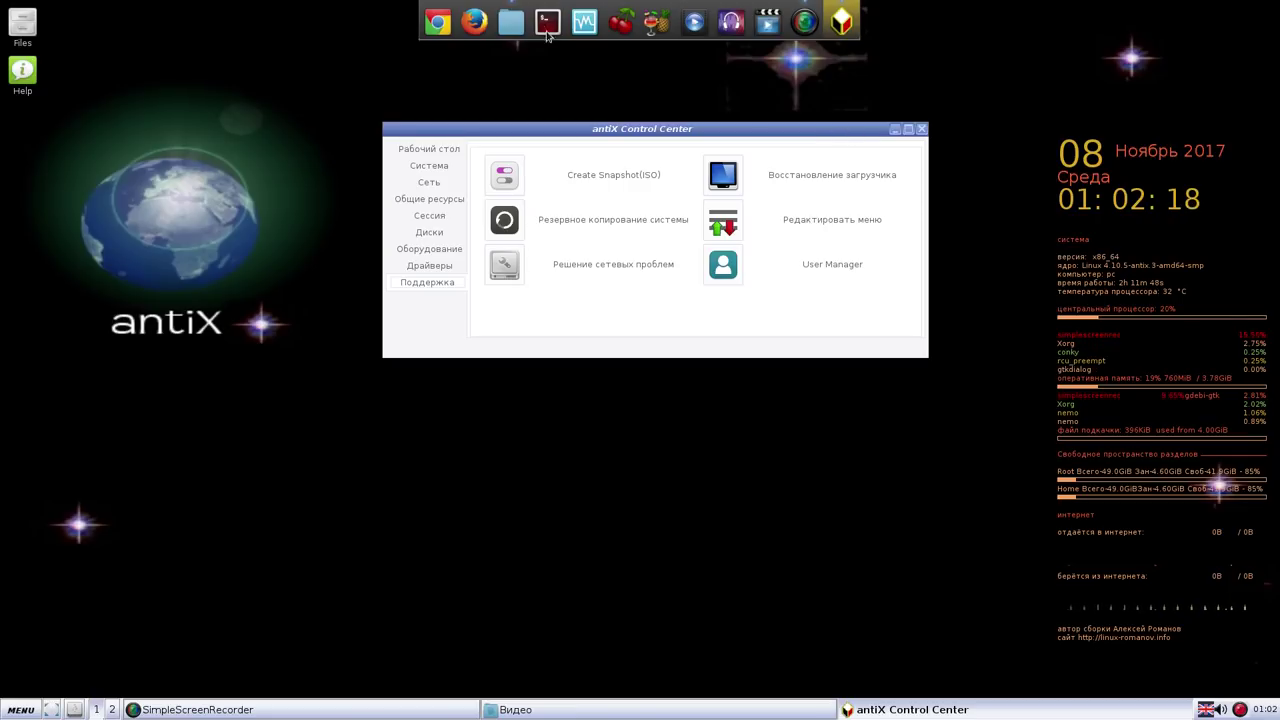
Step: Show the contents of the antix/01/snapshot folder as a detailed list to check the ISO file's size
left_click(512, 25)
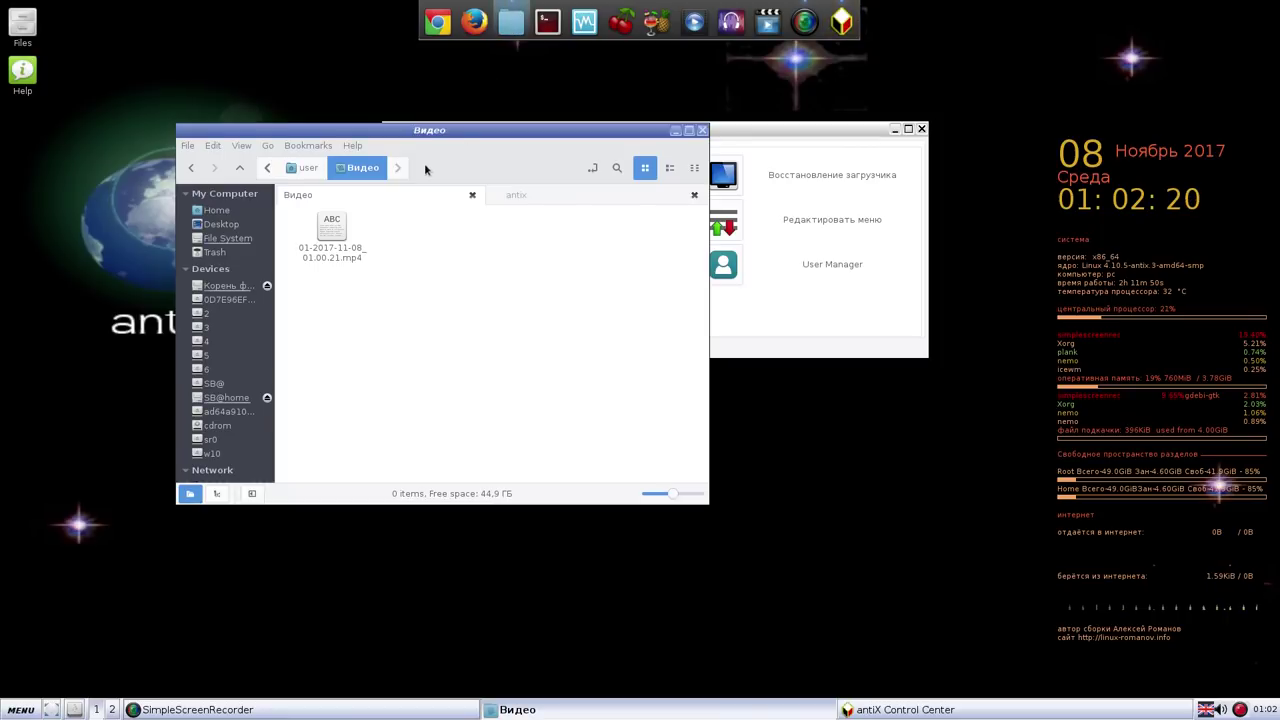
left_click(540, 194)
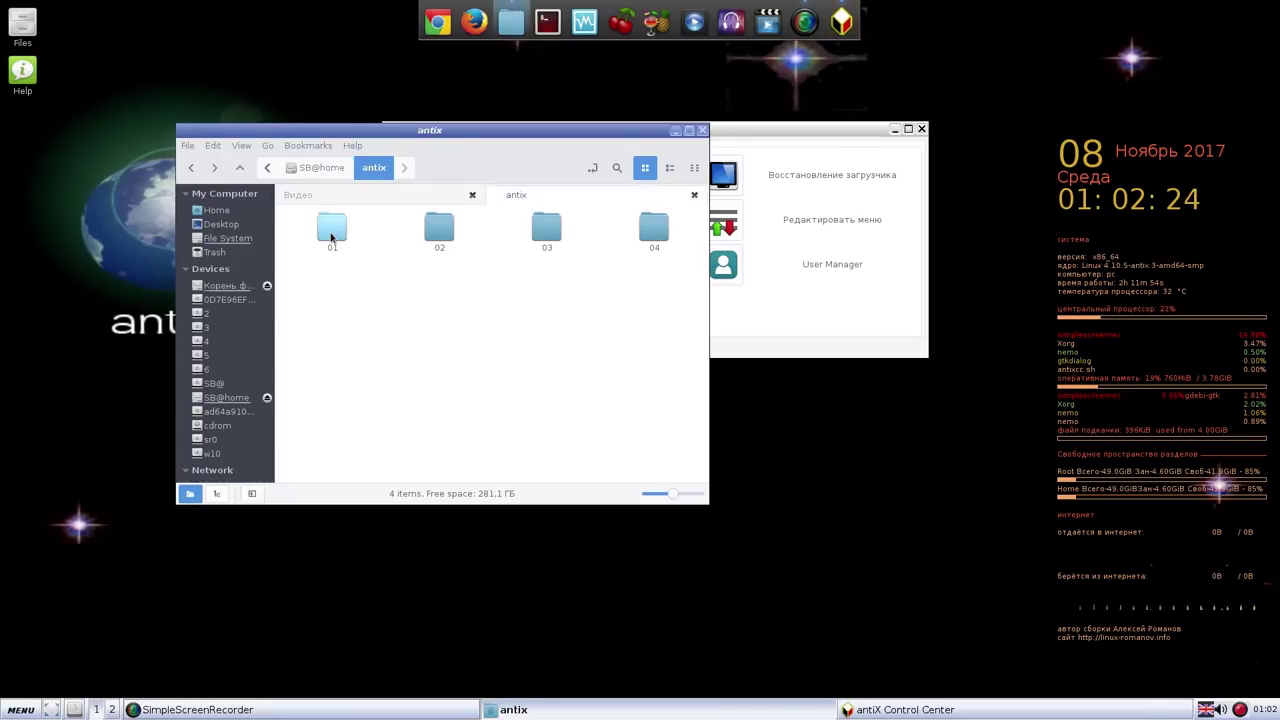
left_click(332, 237)
double_click(332, 237)
left_click(330, 231)
double_click(330, 231)
left_click(667, 170)
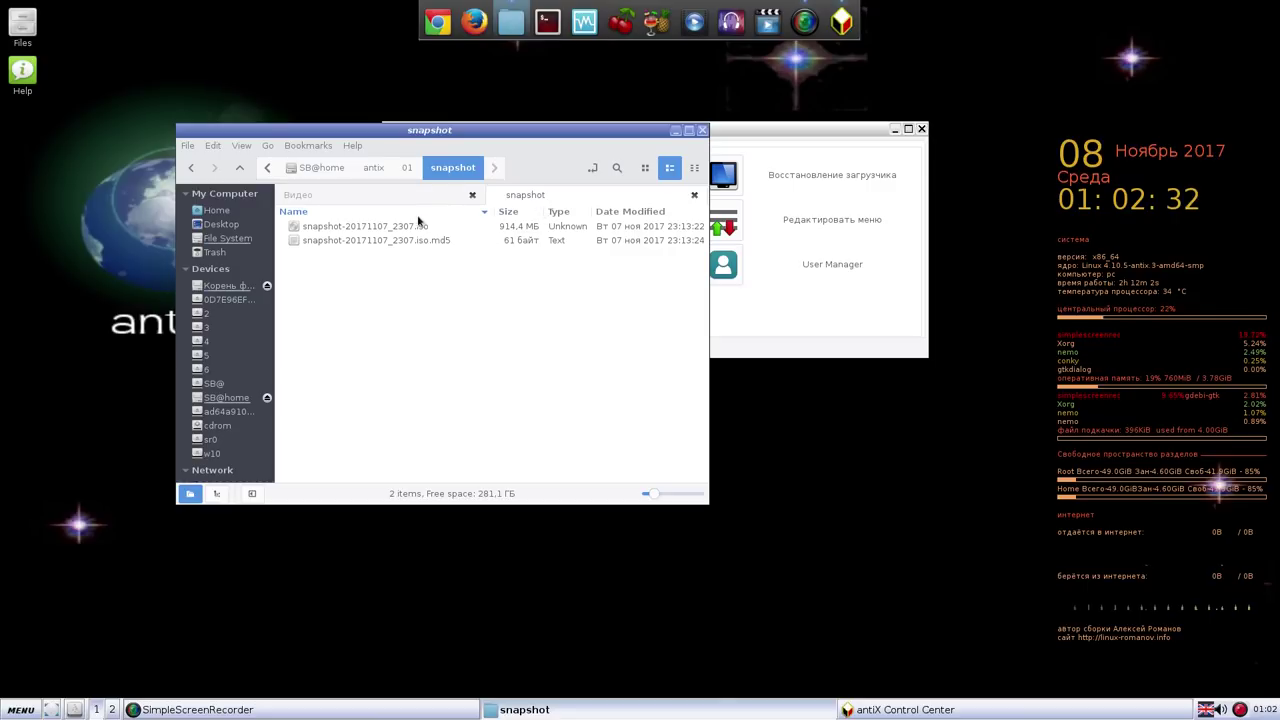
Step: Check the ISO file's size in the antix/04/snapshot folder in a detailed list, and minimise the file manager
left_click(372, 168)
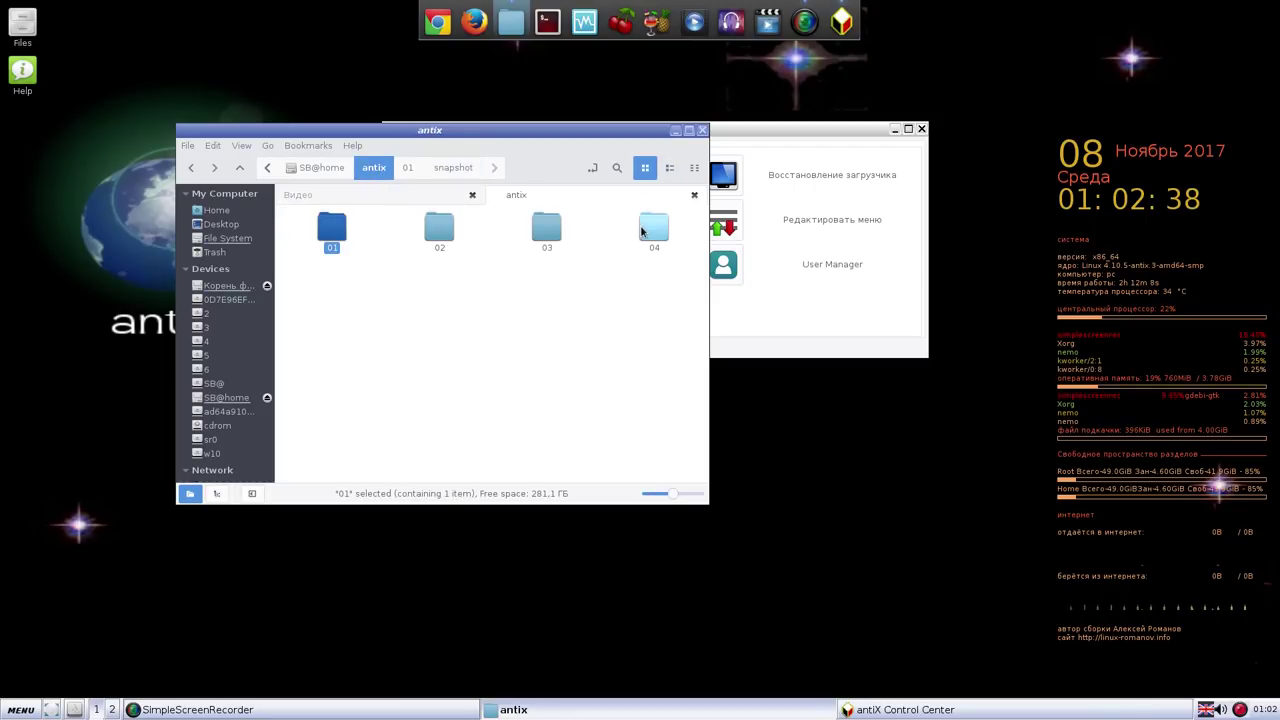
double_click(645, 230)
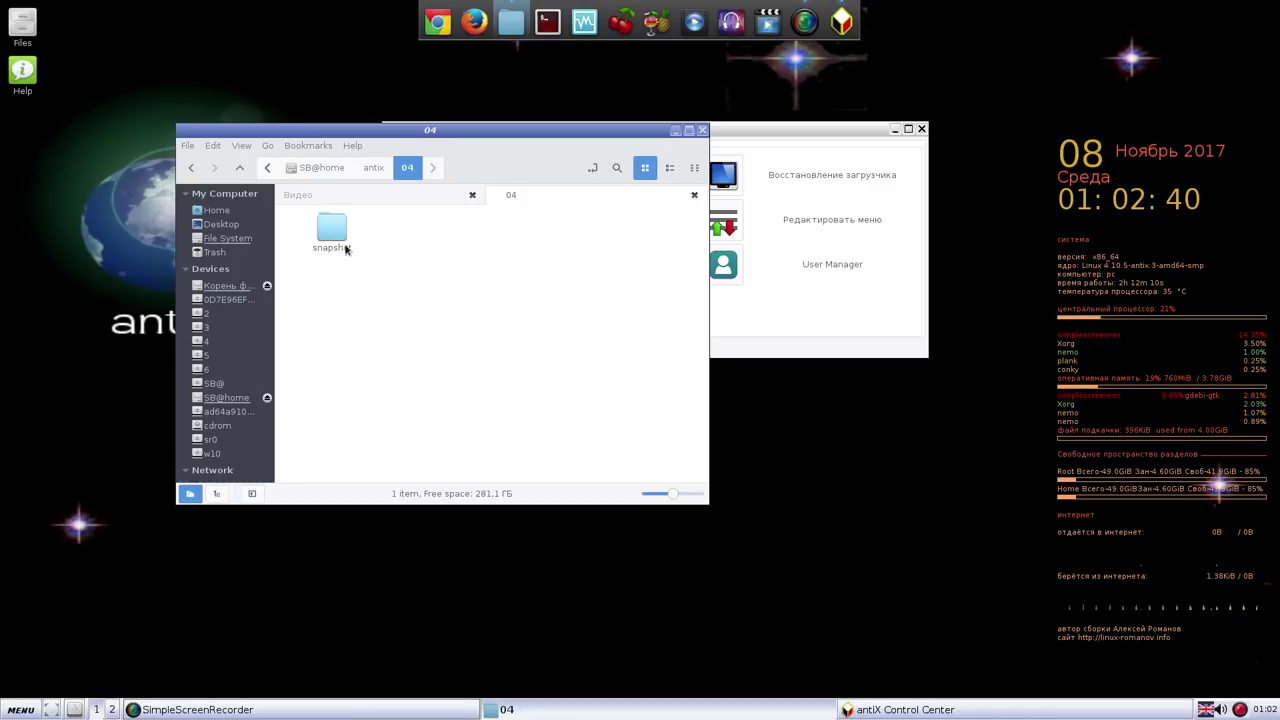
double_click(343, 247)
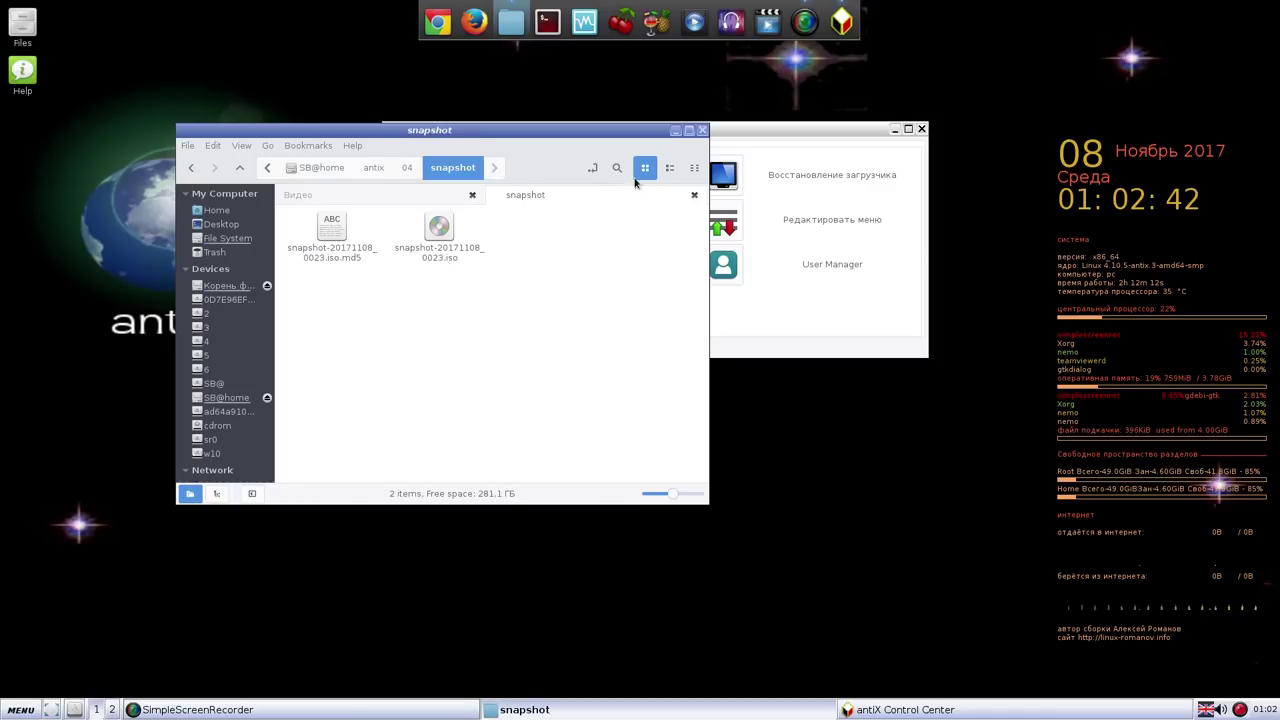
left_click(670, 167)
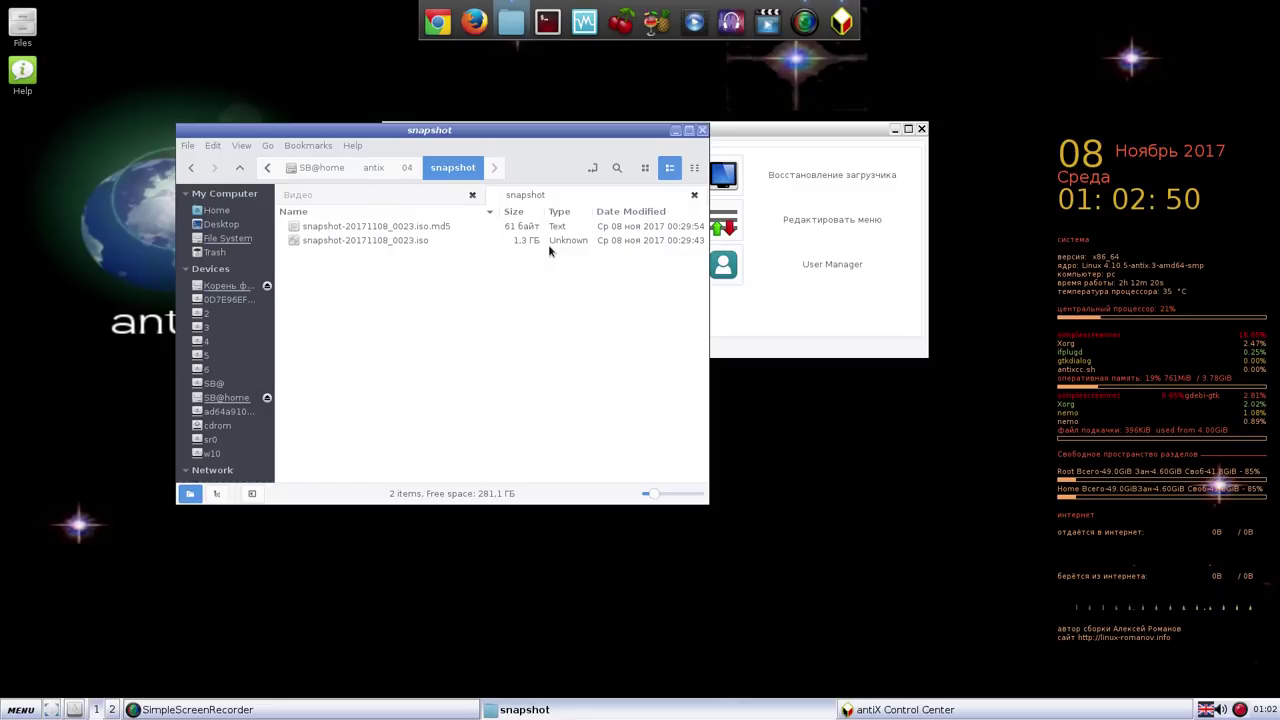
left_click(675, 131)
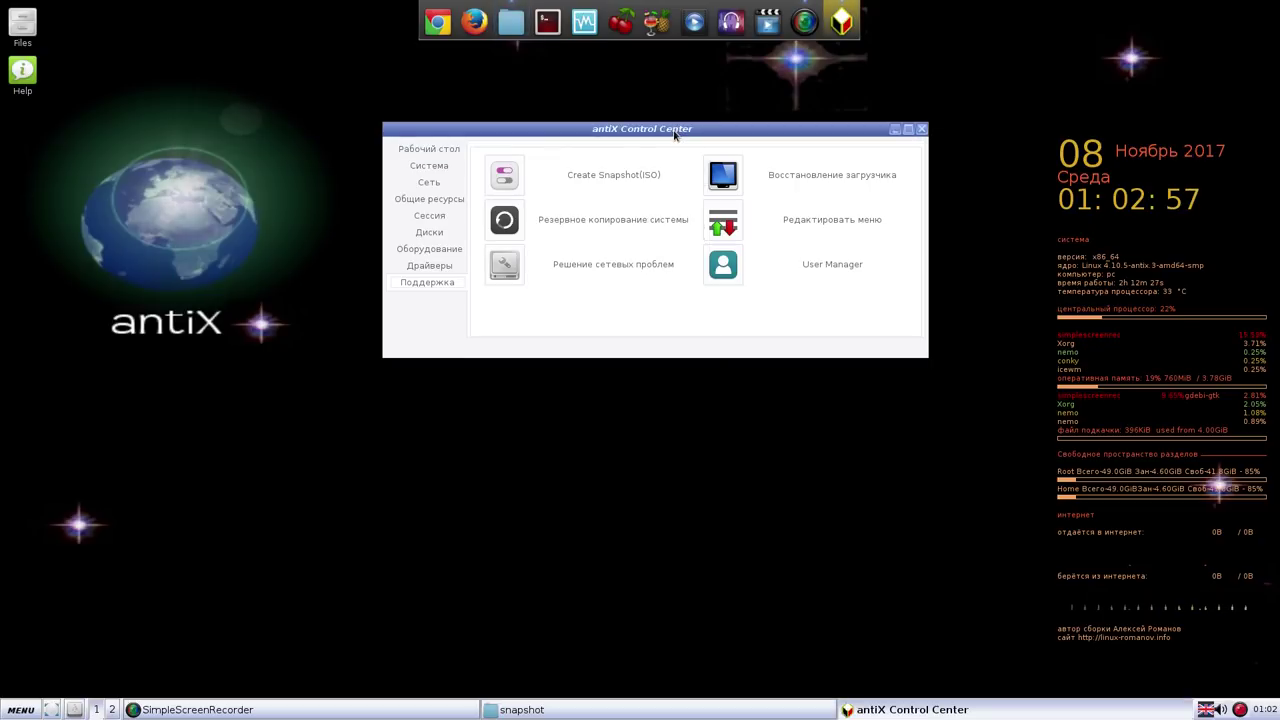
Step: Start Create Snapshot (ISO) and choose a new folder named 05 in /media/SB@home/antix as the snapshot directory
left_click(516, 181)
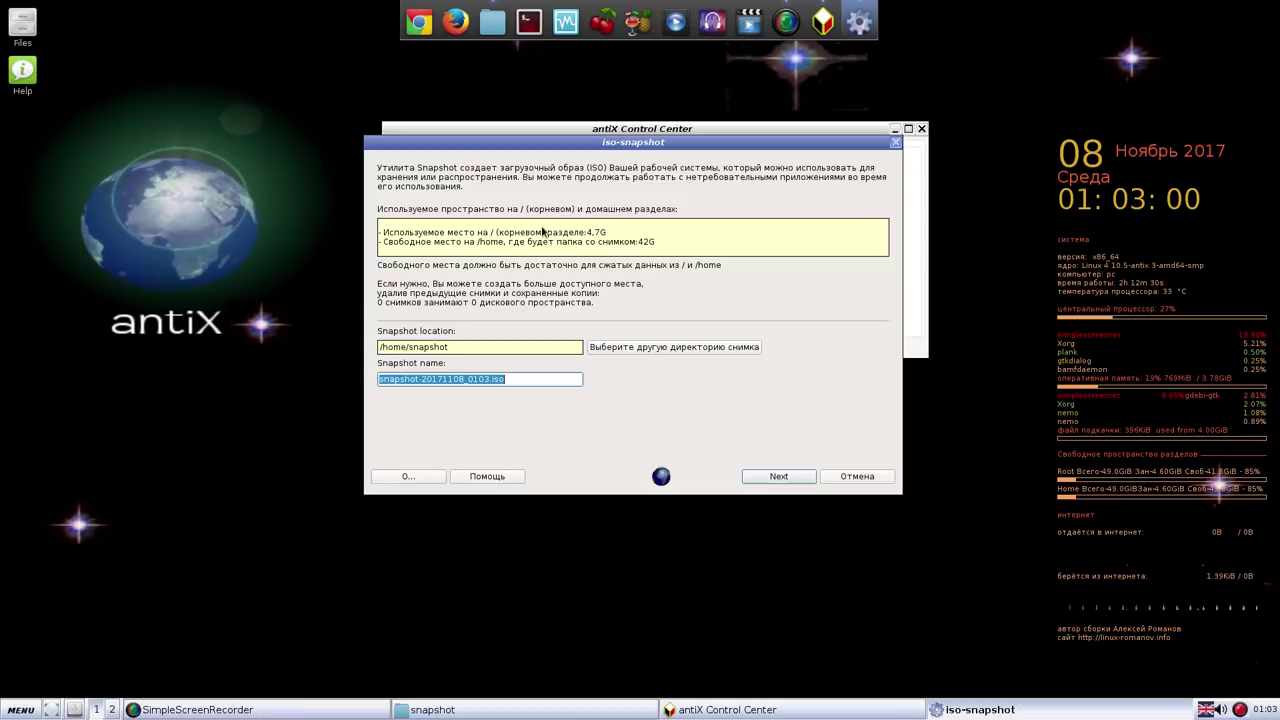
left_click(632, 348)
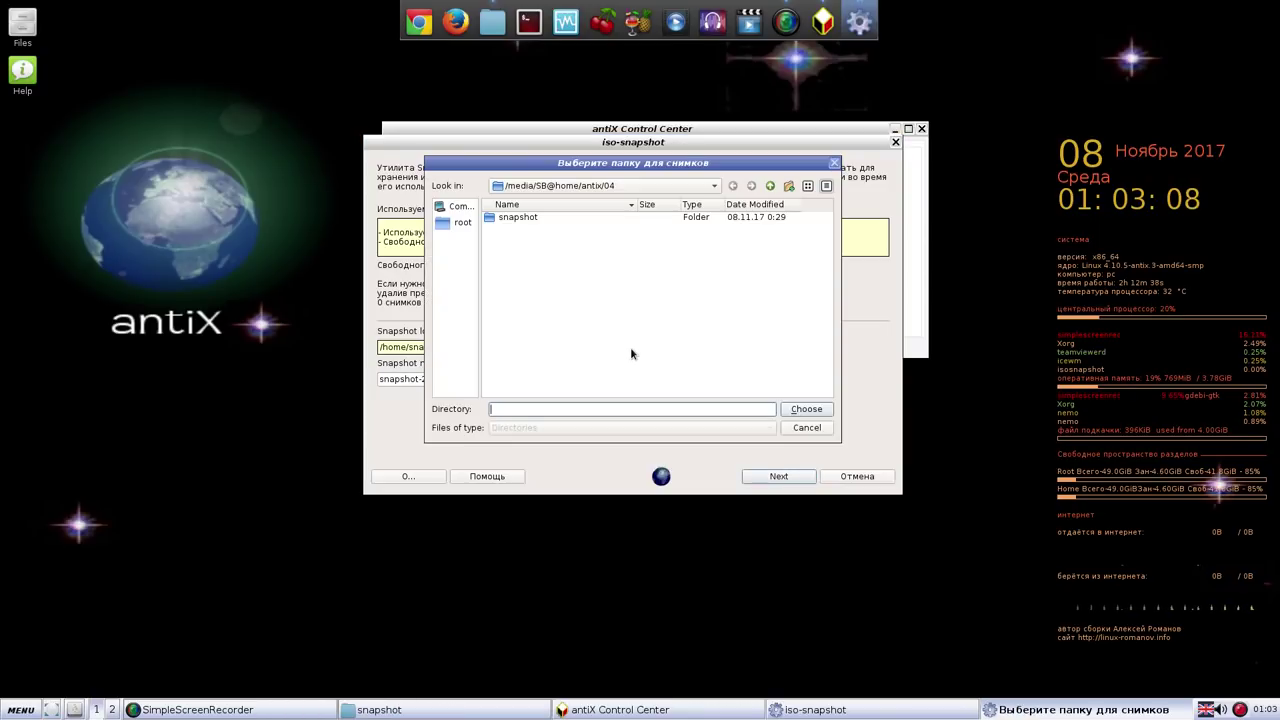
left_click(769, 187)
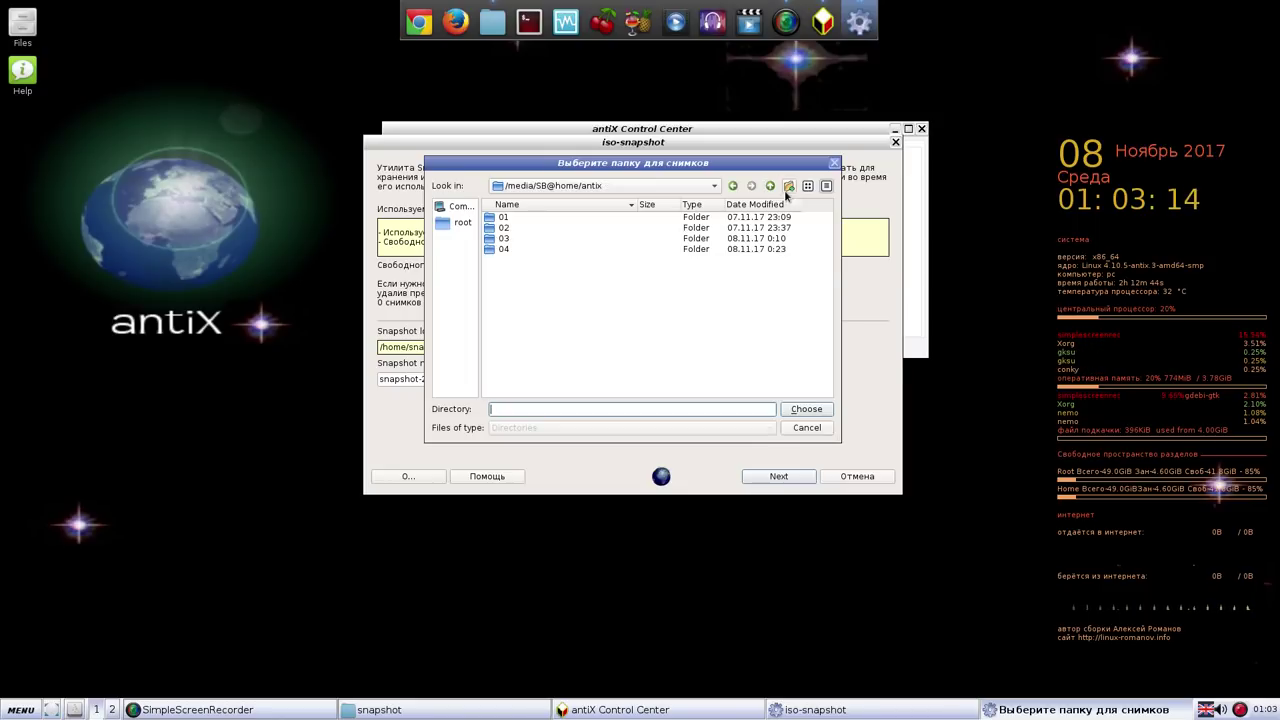
left_click(789, 188)
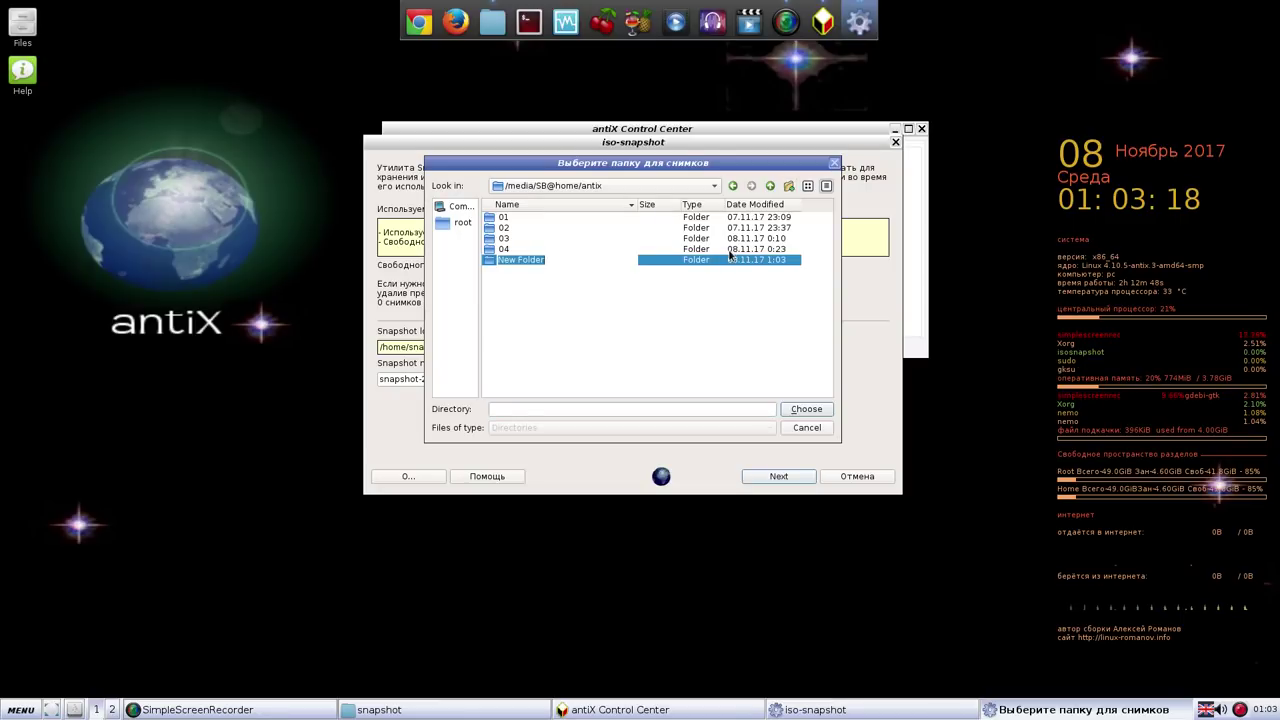
type("05")
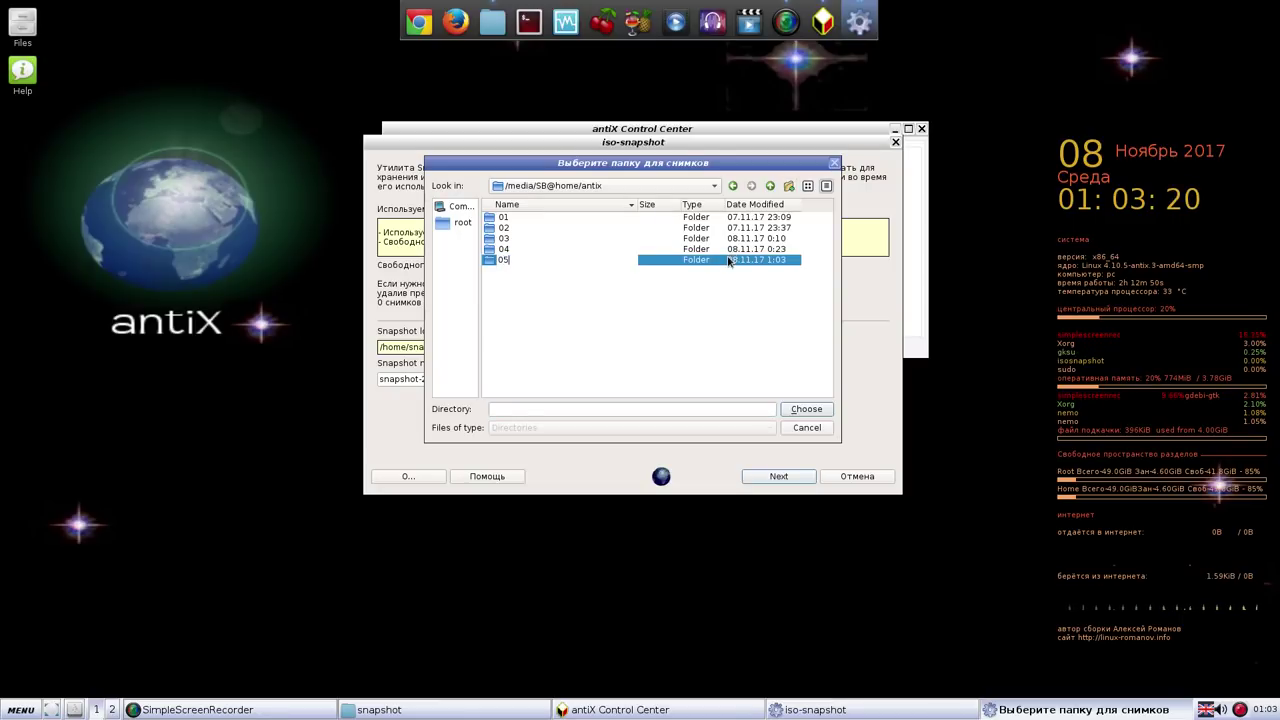
key("Return")
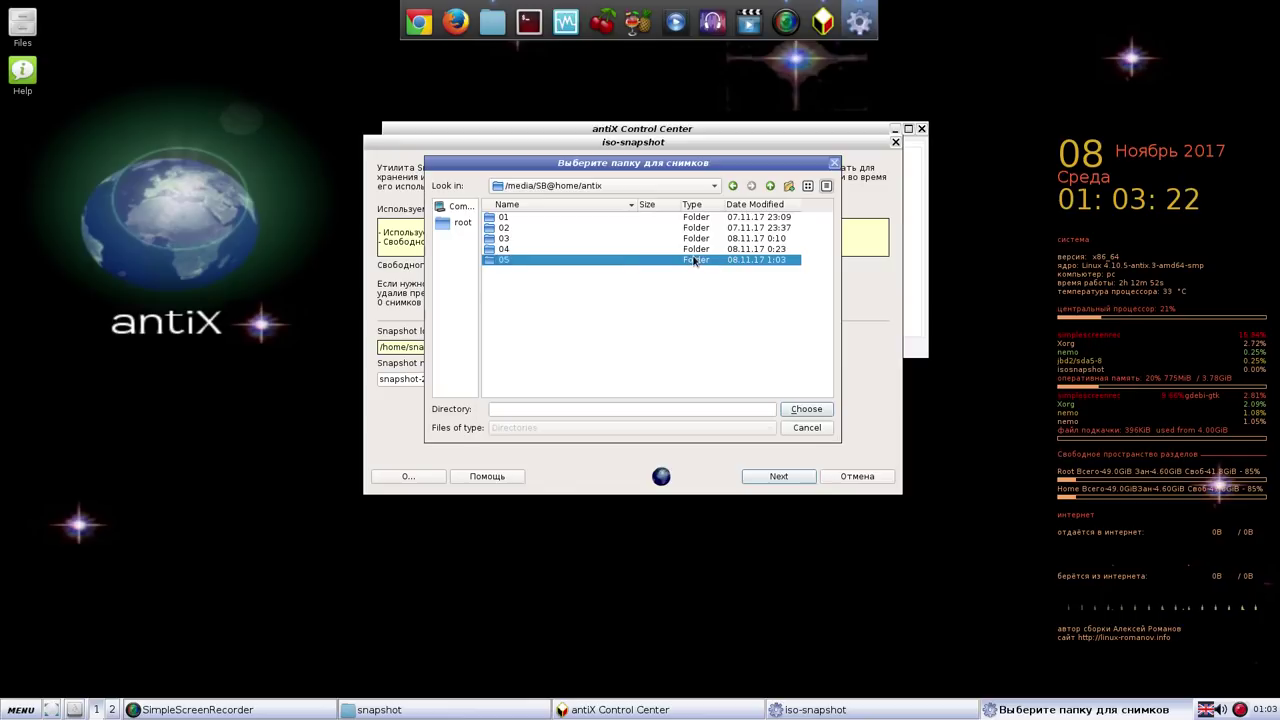
double_click(695, 260)
left_click(806, 409)
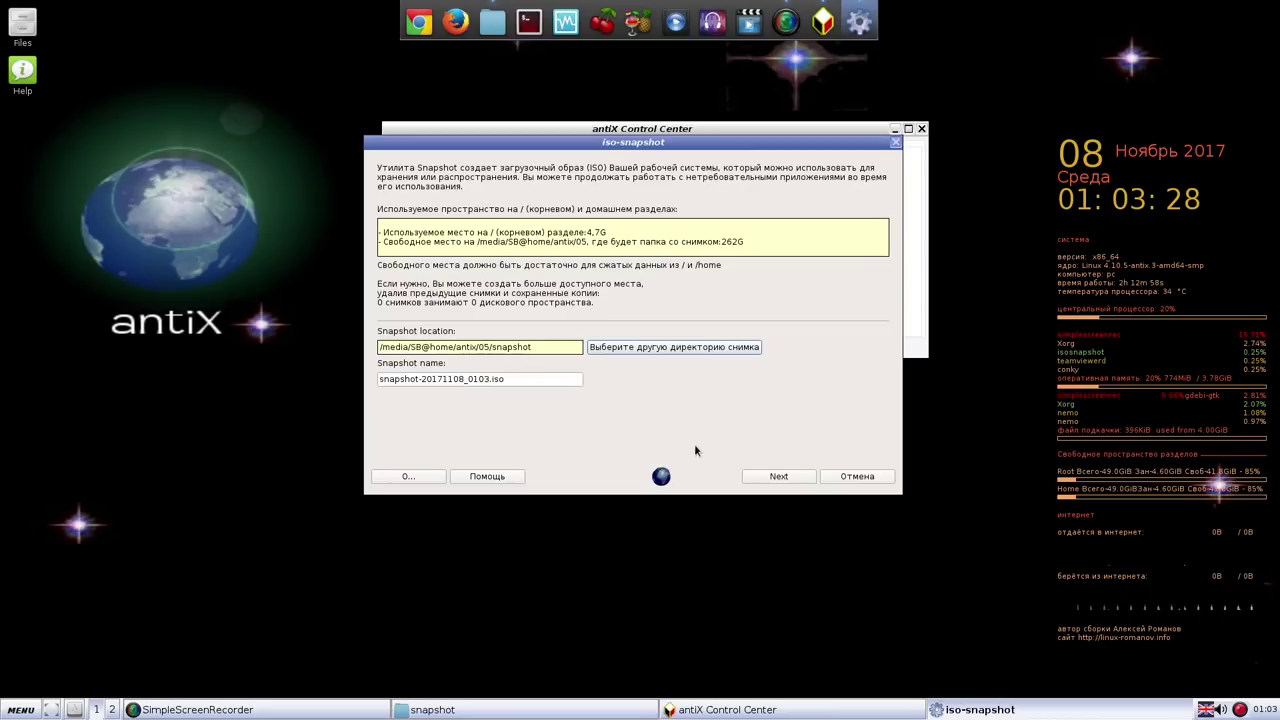
Step: Keep the snapshot type that preserves accounts for personal backup, and start creating the ISO
left_click(777, 477)
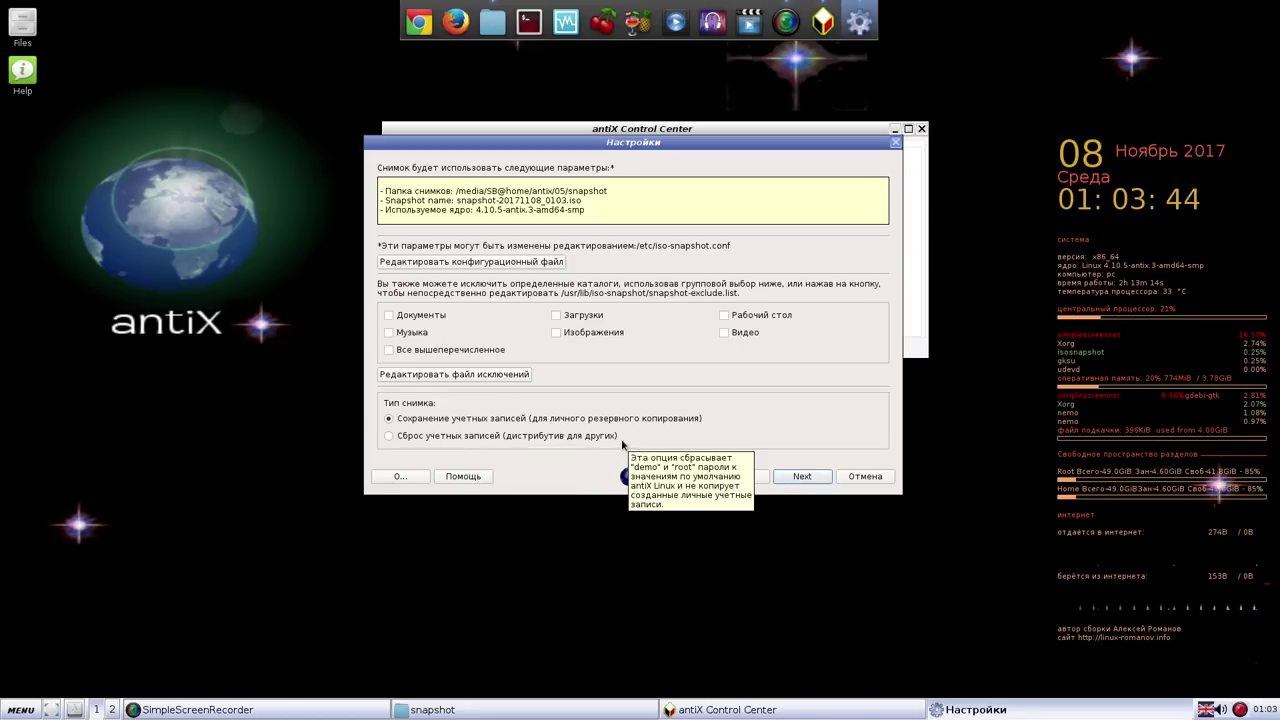
left_click(389, 418)
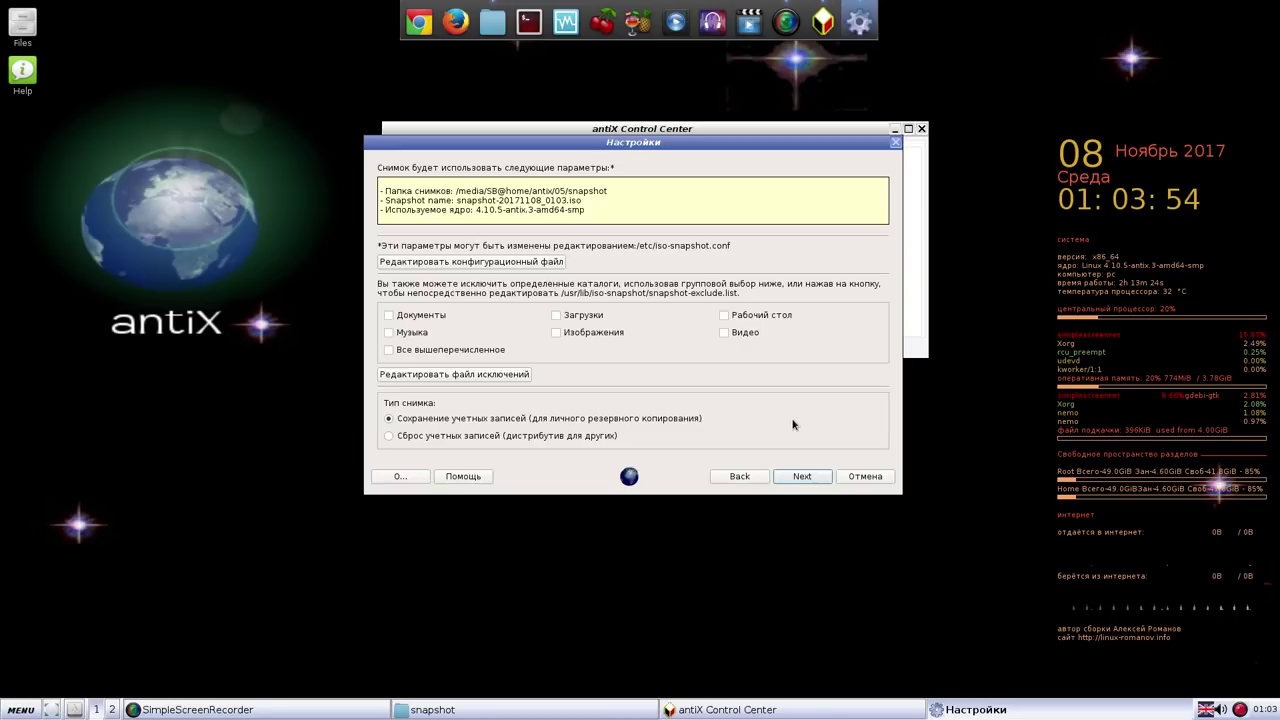
left_click(806, 478)
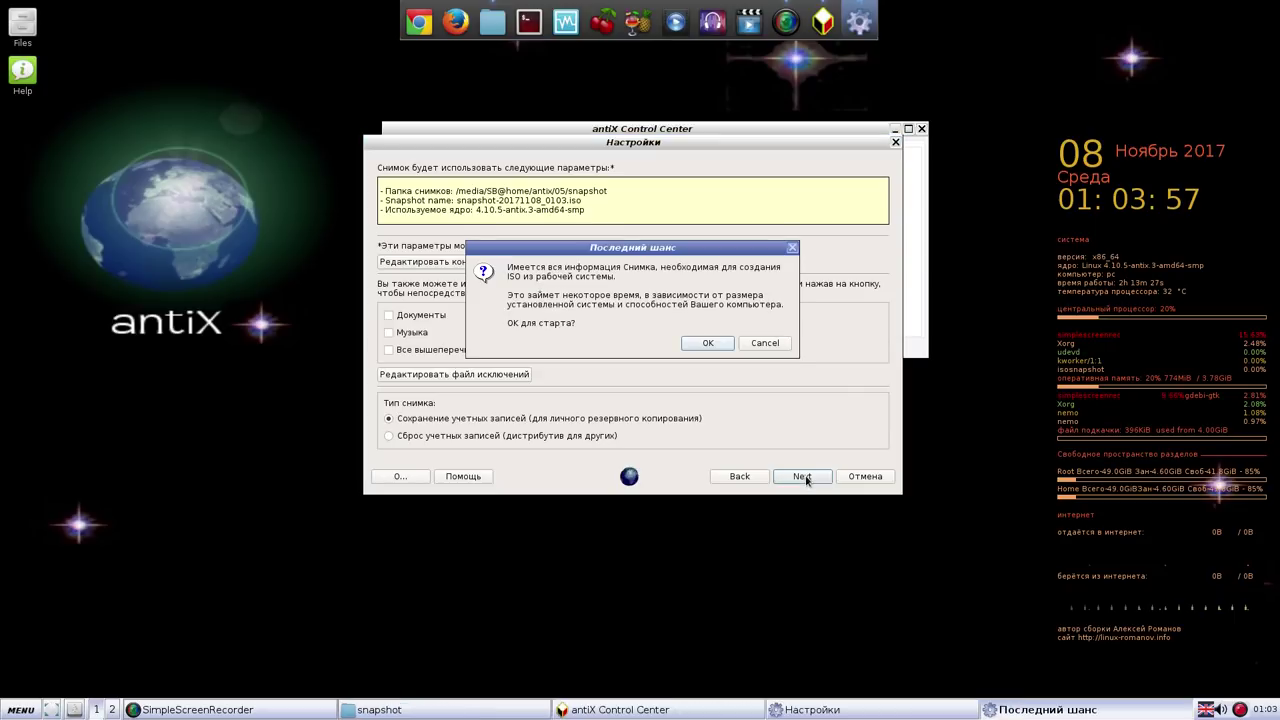
left_click(708, 343)
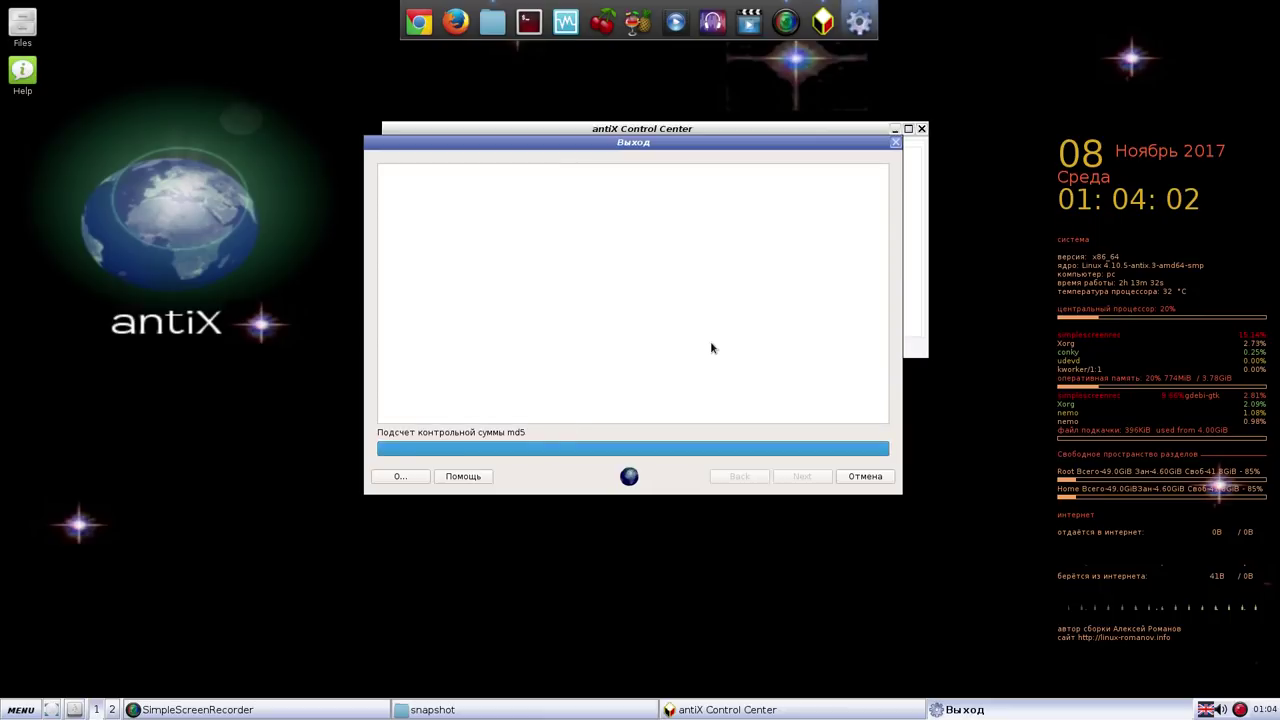
Step: Minimise the antiX Control Center and reposition the snapshot progress window so it clears the system monitor
left_click_drag(797, 152, 1068, 164)
left_click(838, 128)
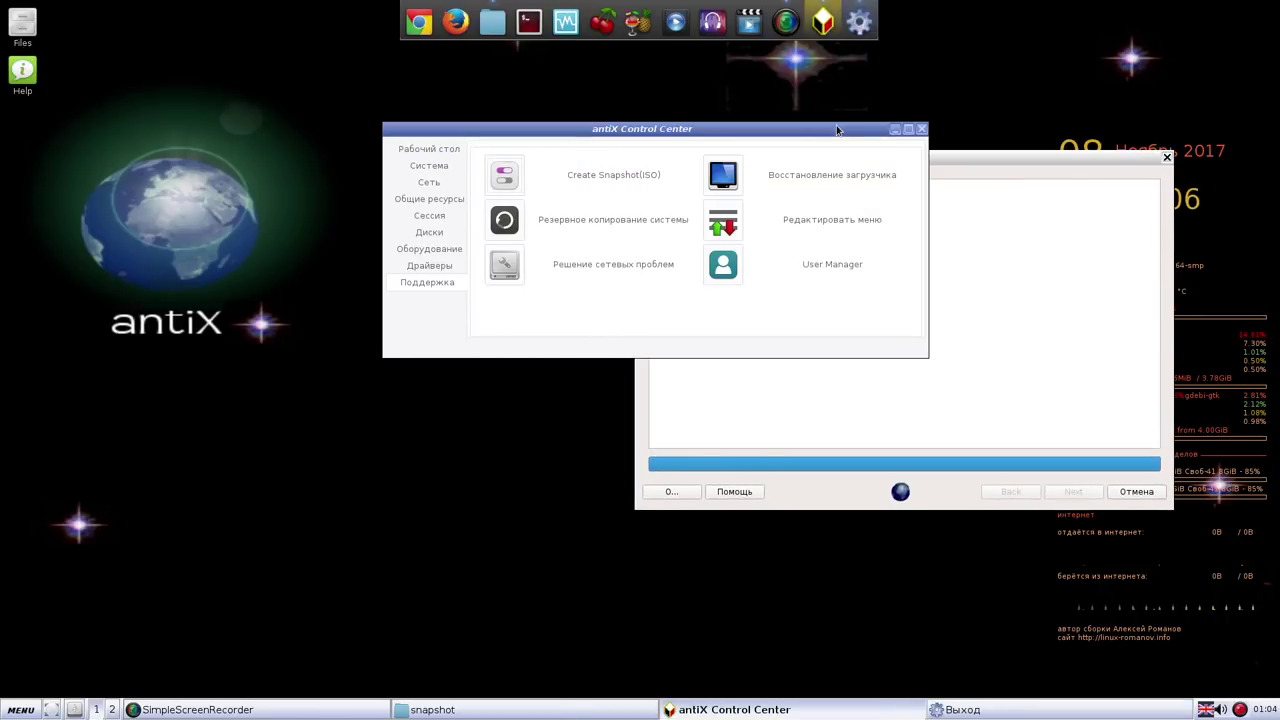
left_click(895, 130)
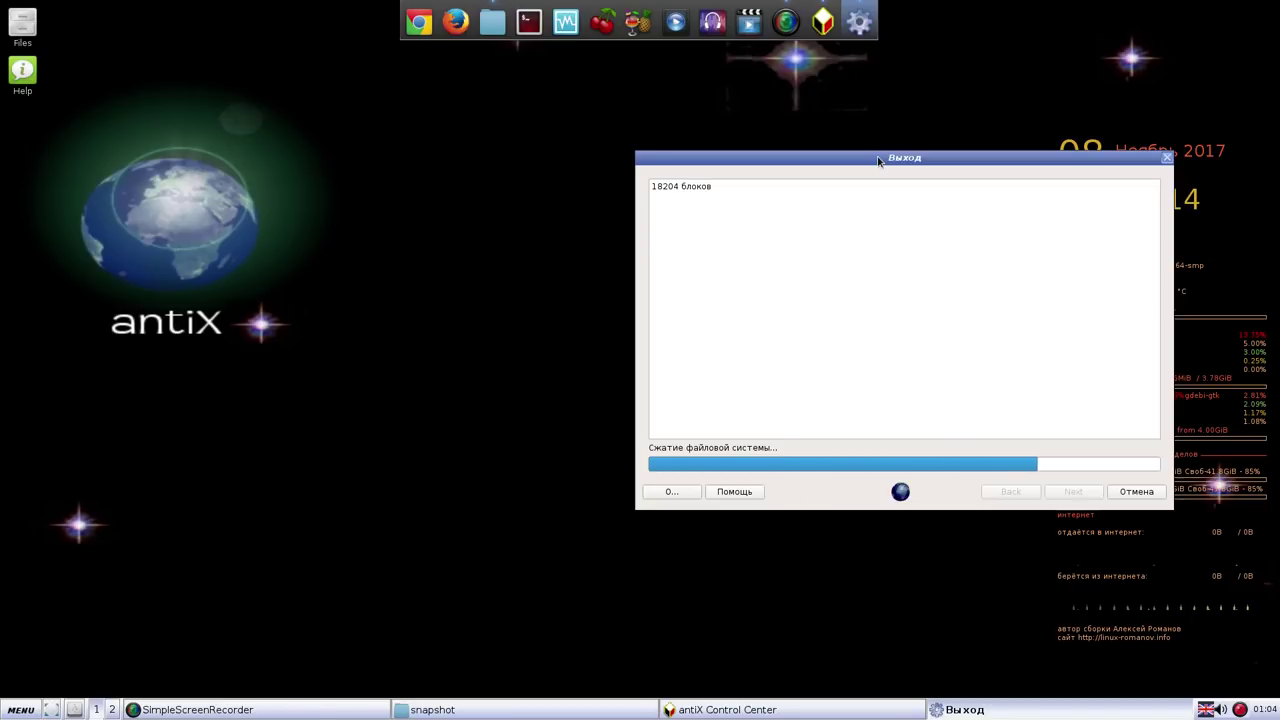
left_click_drag(890, 160, 758, 122)
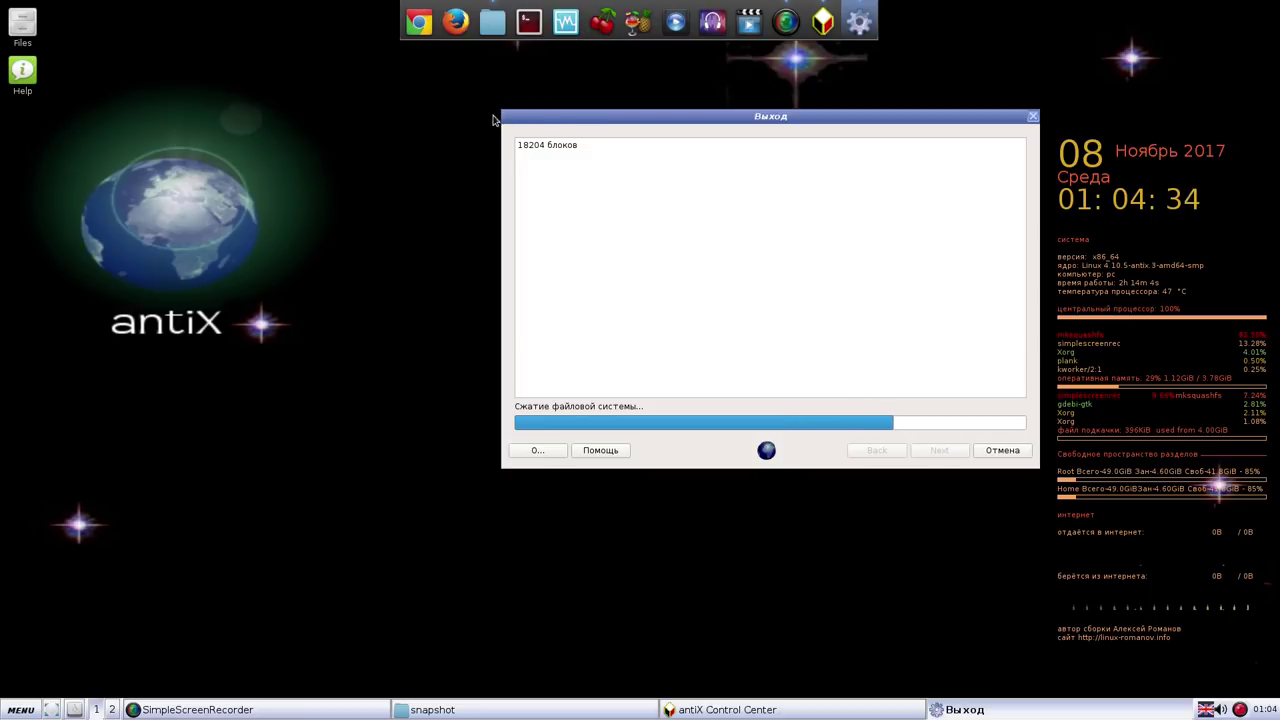
Step: Launch TeamViewer 12, close its computers and contacts window, and place the main window beside the snapshot progress
right_click(350, 116)
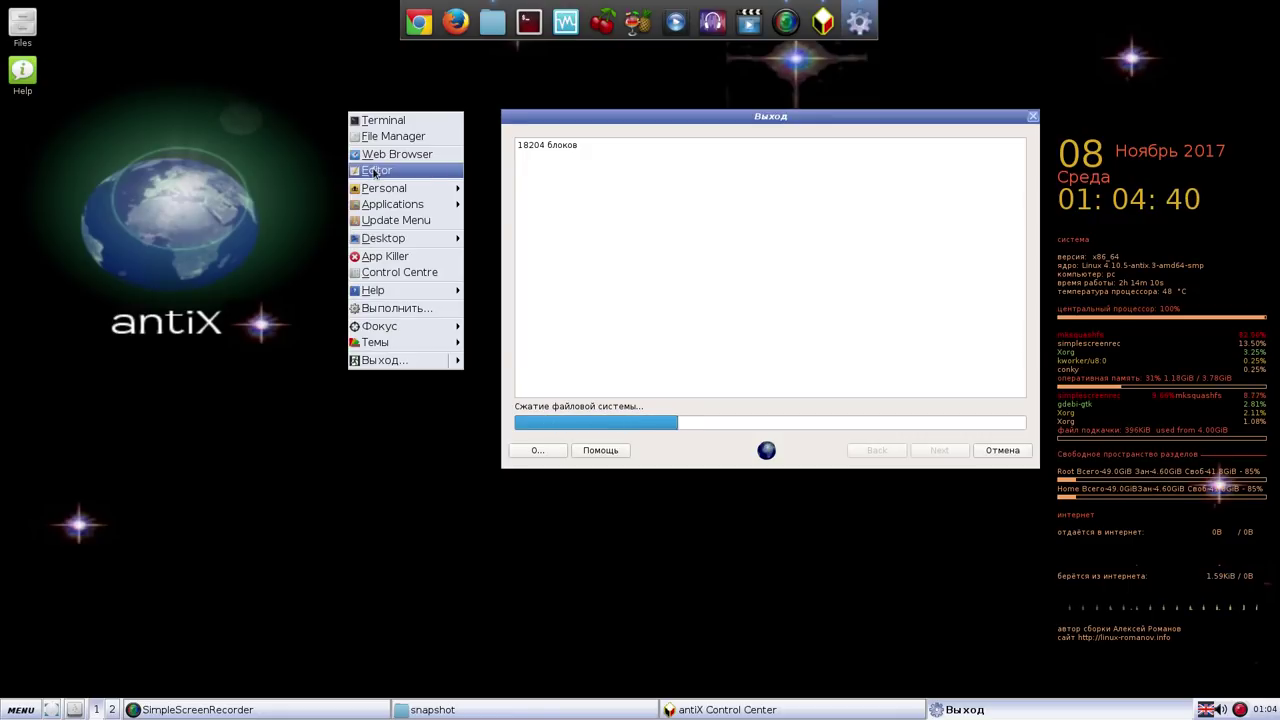
mouse_move(380, 205)
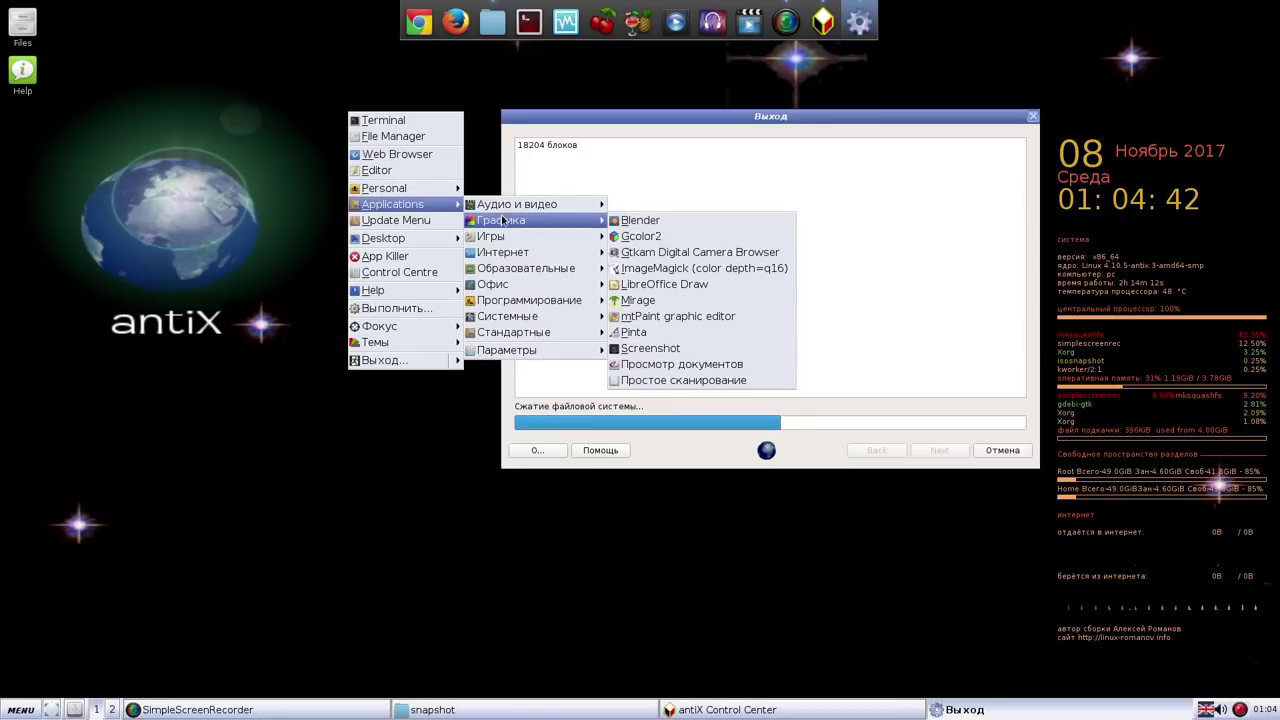
mouse_move(510, 257)
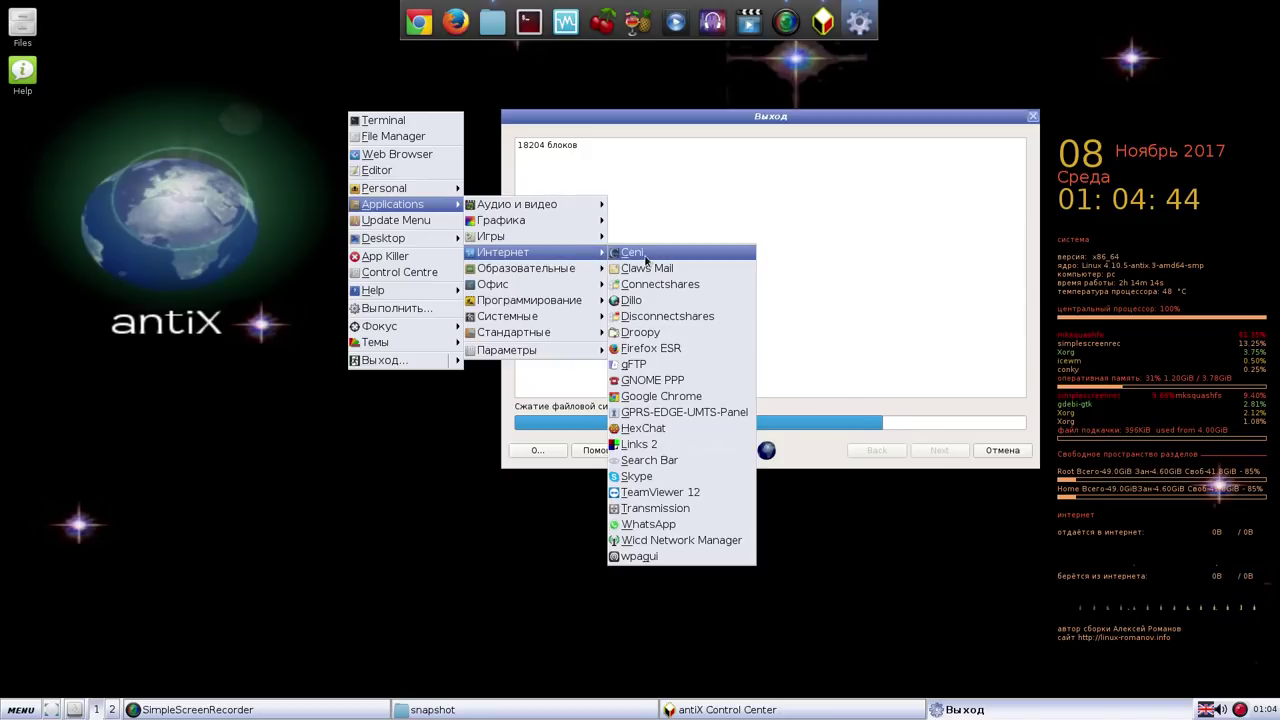
left_click(643, 493)
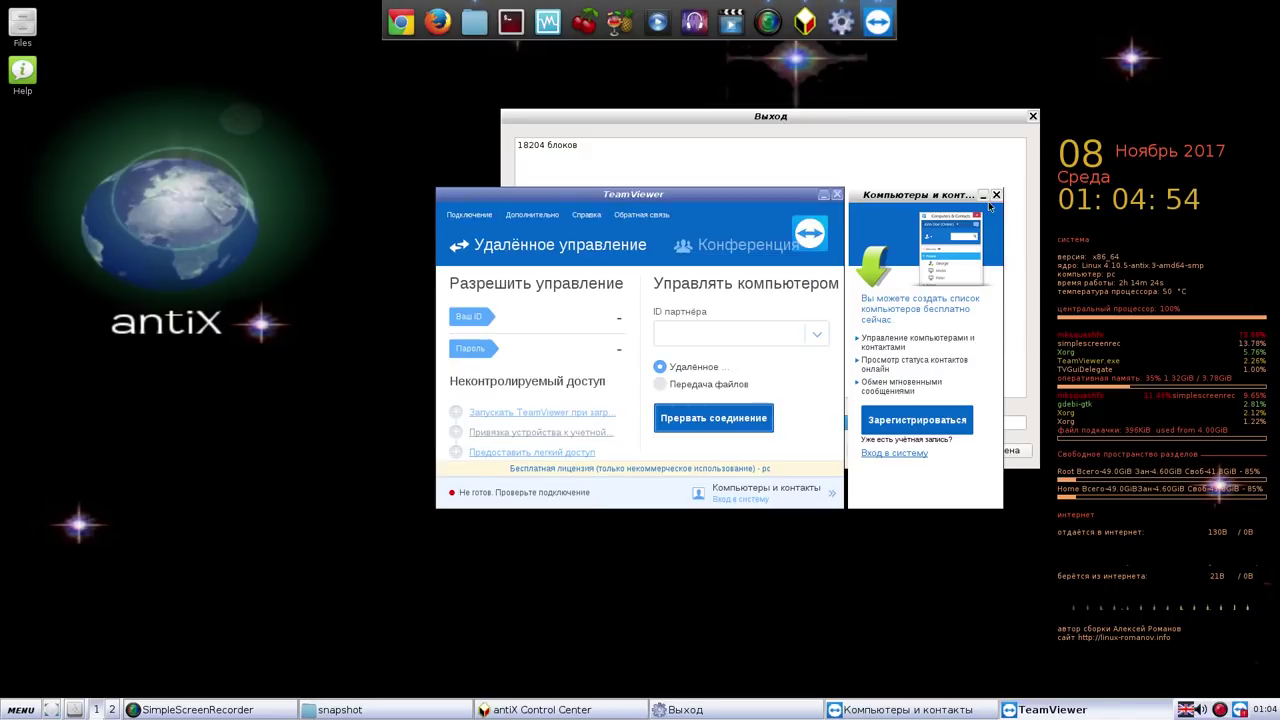
left_click(995, 195)
left_click_drag(768, 196, 410, 115)
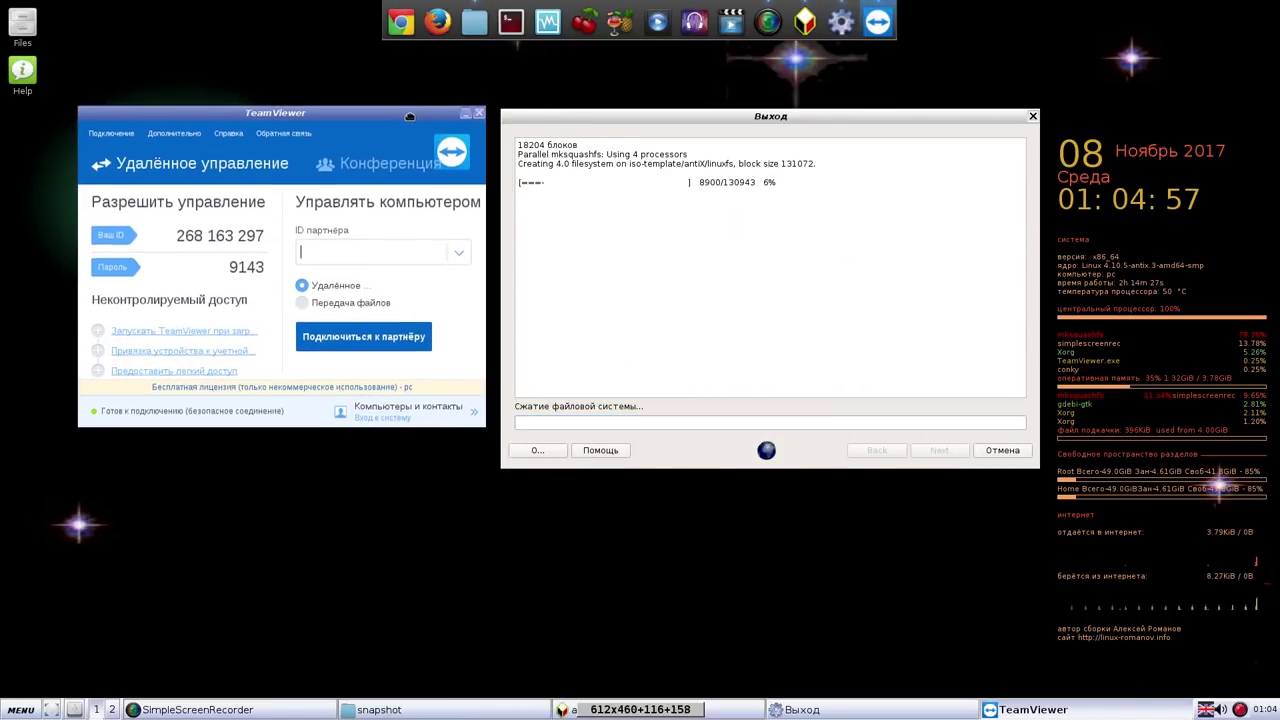
Step: Close the TeamViewer application through its entry in the dock
right_click(874, 25)
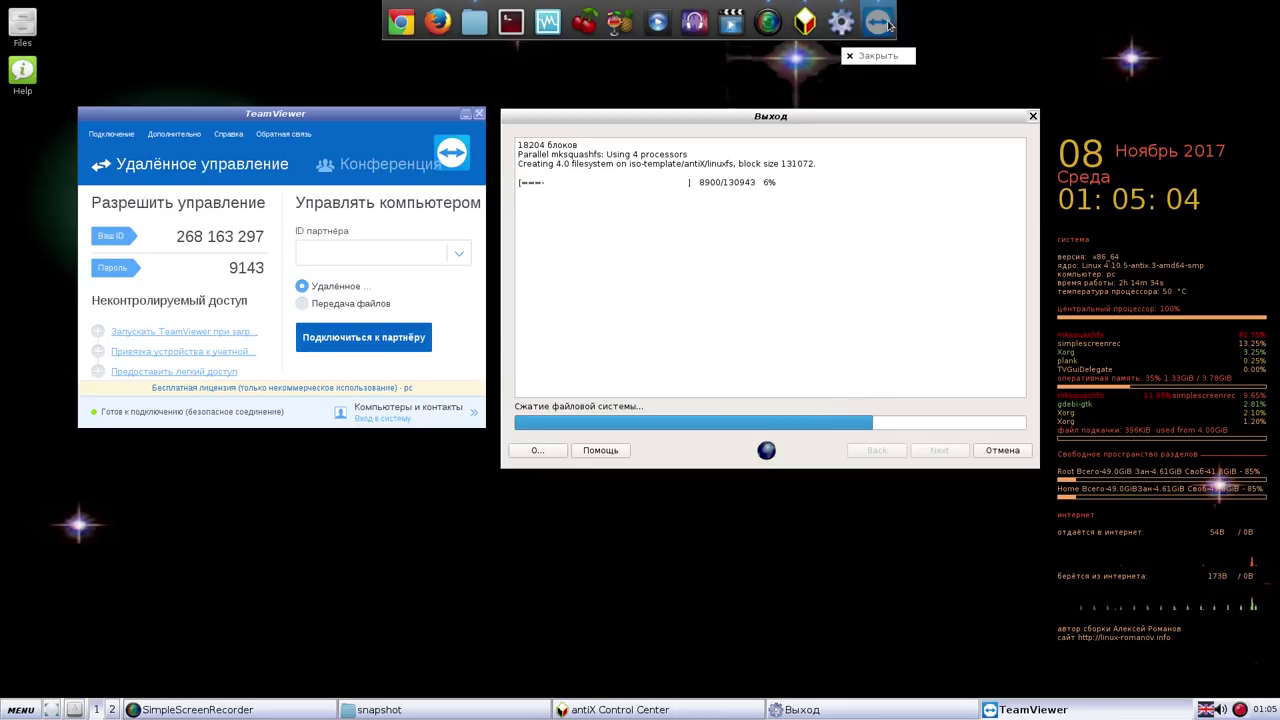
left_click(870, 56)
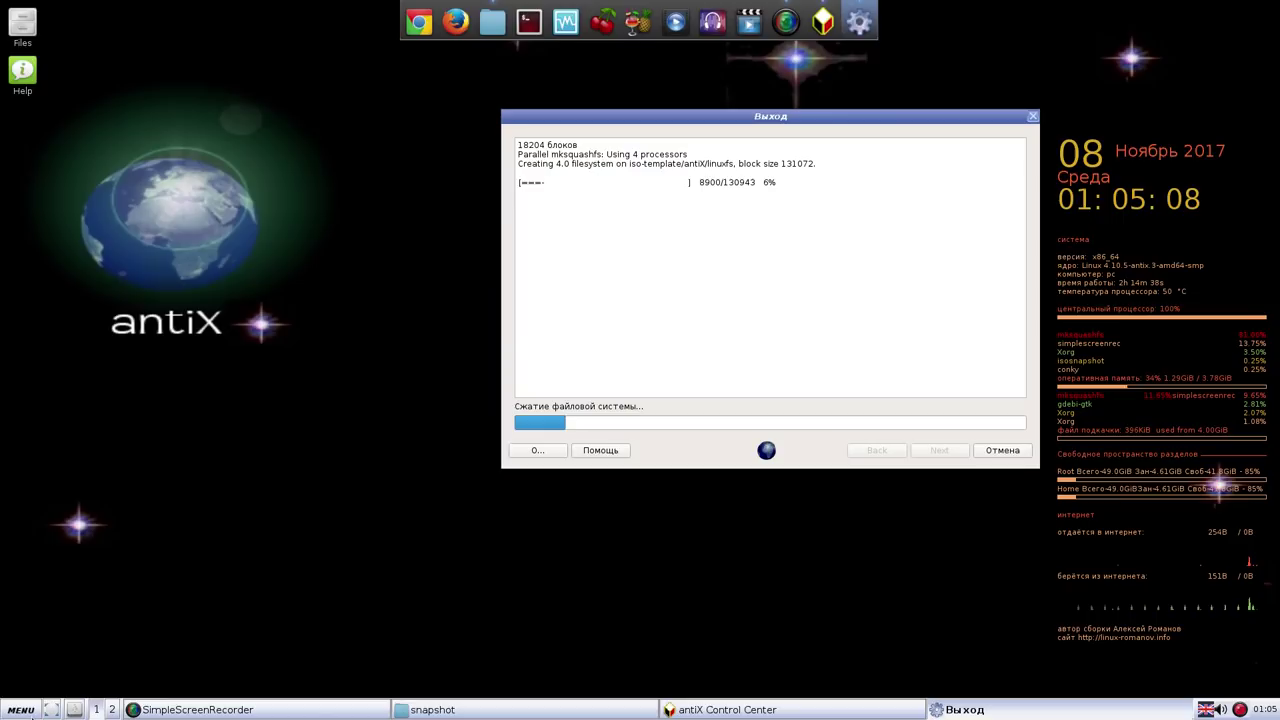
Step: Examine the Personal entries of the antiX desktop menu, including Nemo and Plank, and leave the menu without launching anything
left_click(24, 710)
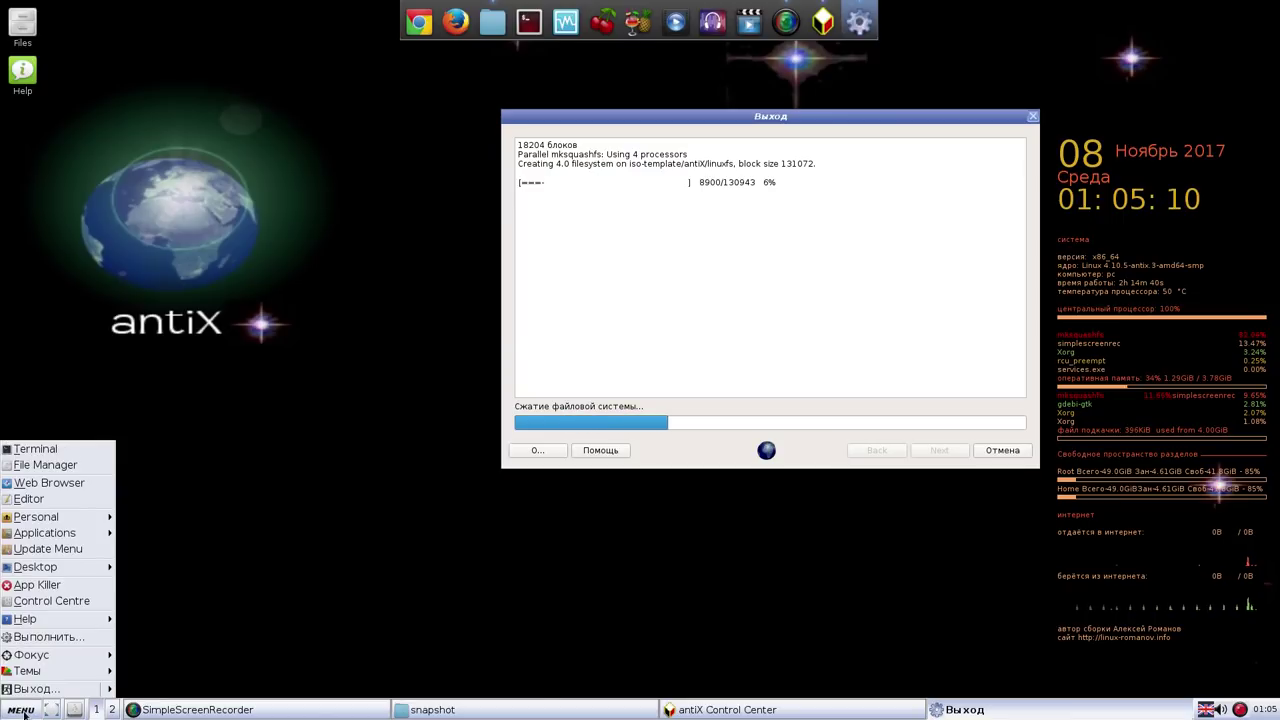
mouse_move(68, 518)
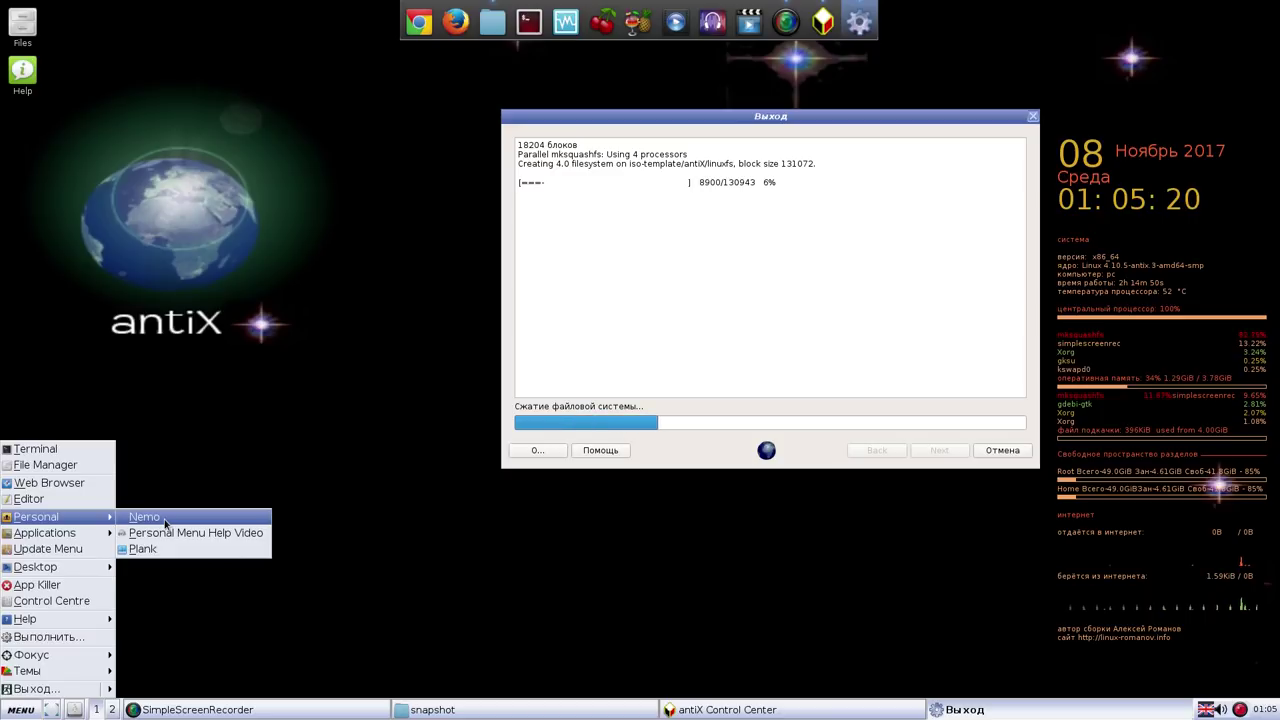
key("Escape")
key("Escape")
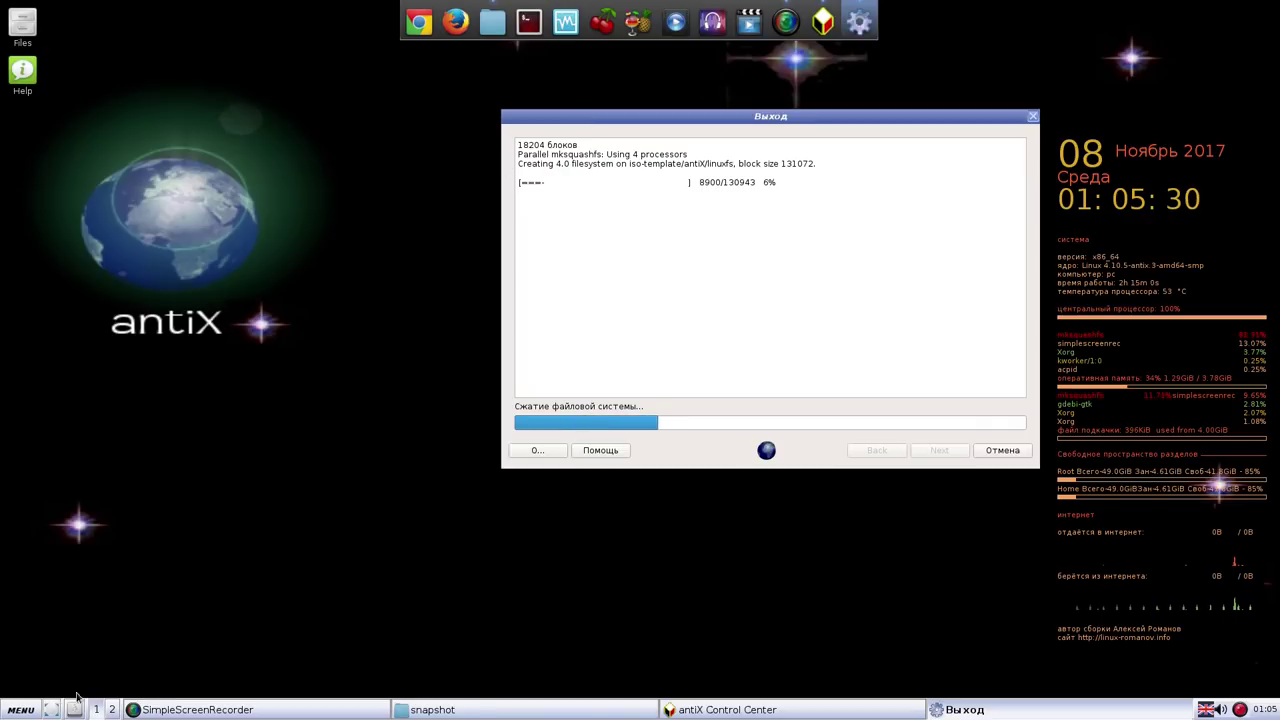
left_click(23, 711)
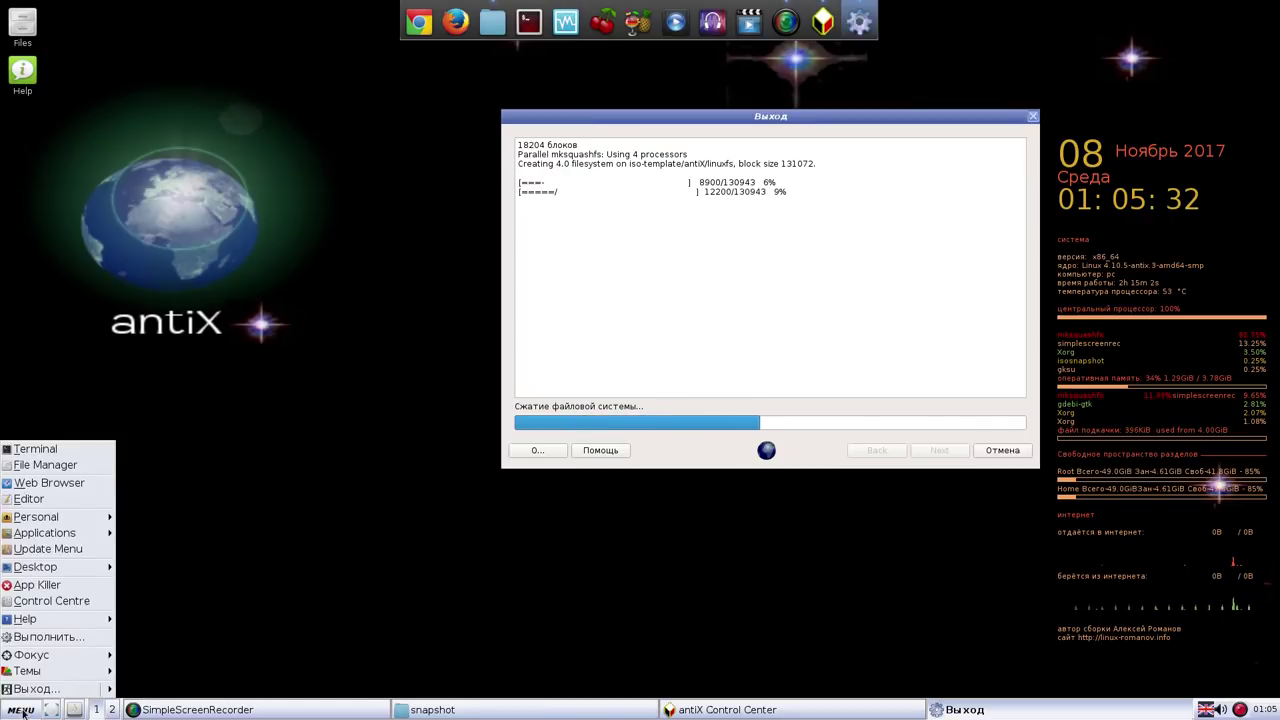
mouse_move(37, 620)
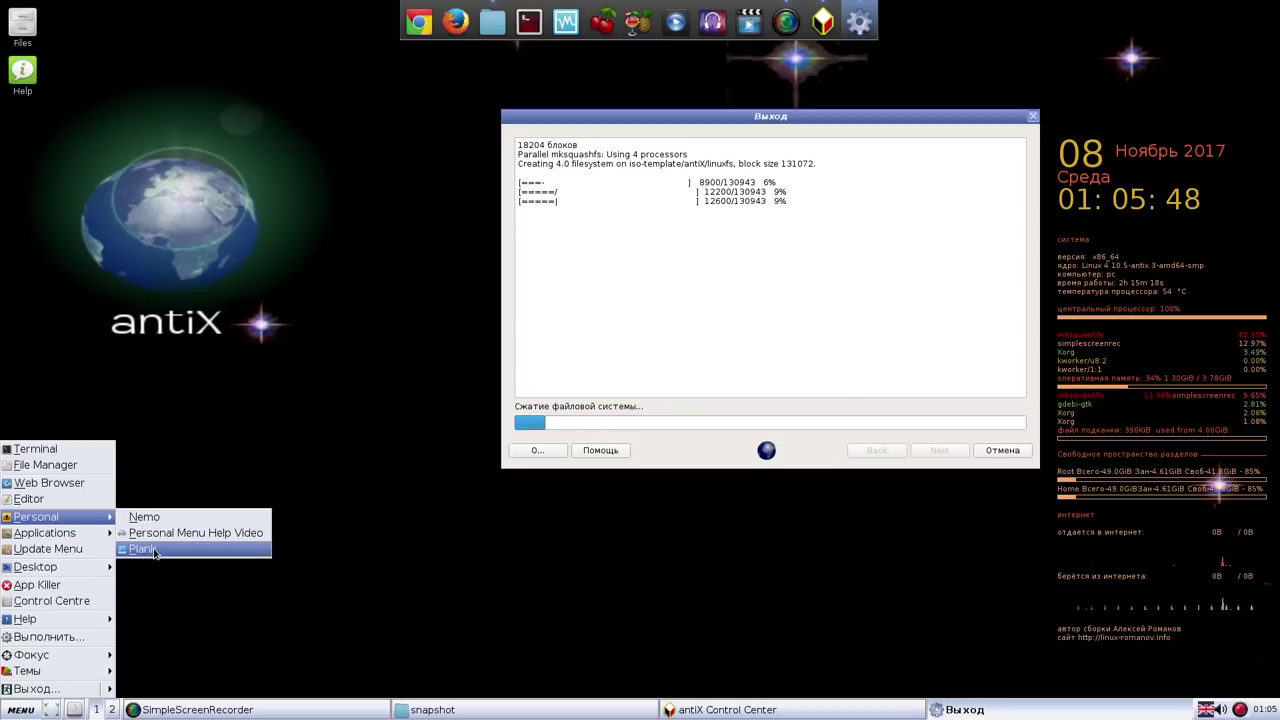
key("Escape")
key("Escape")
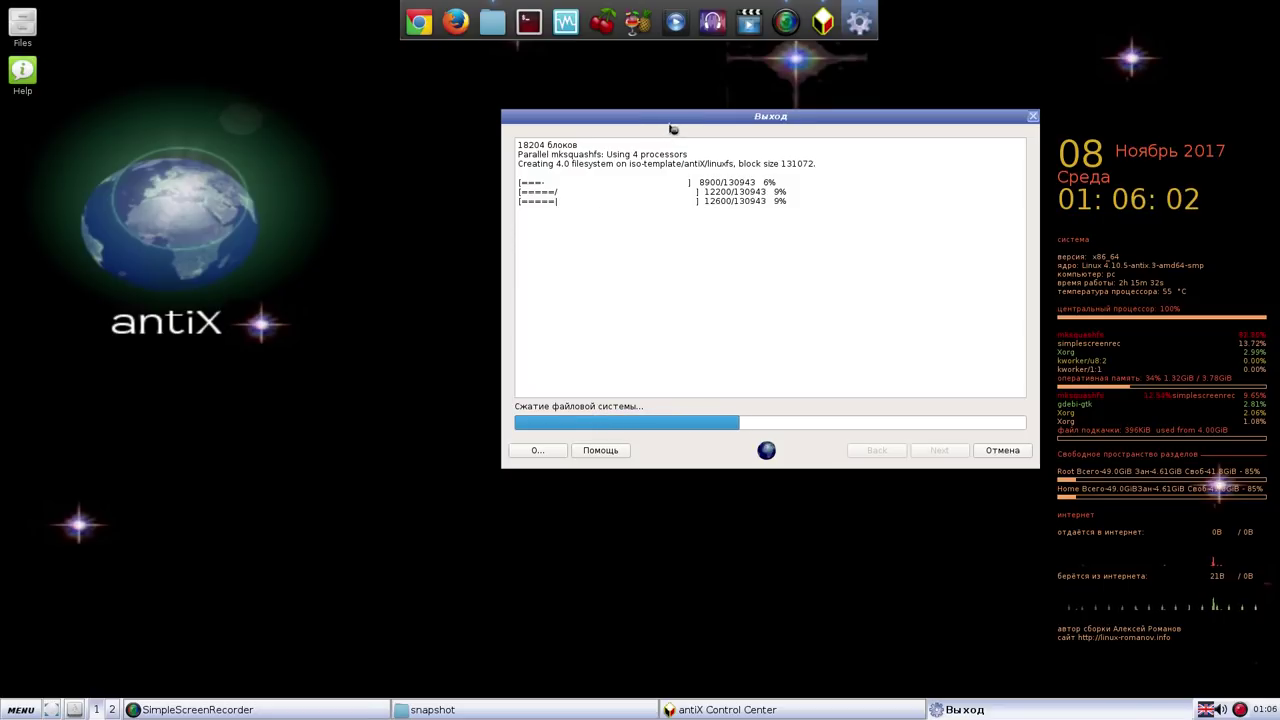
left_click_drag(671, 116, 620, 111)
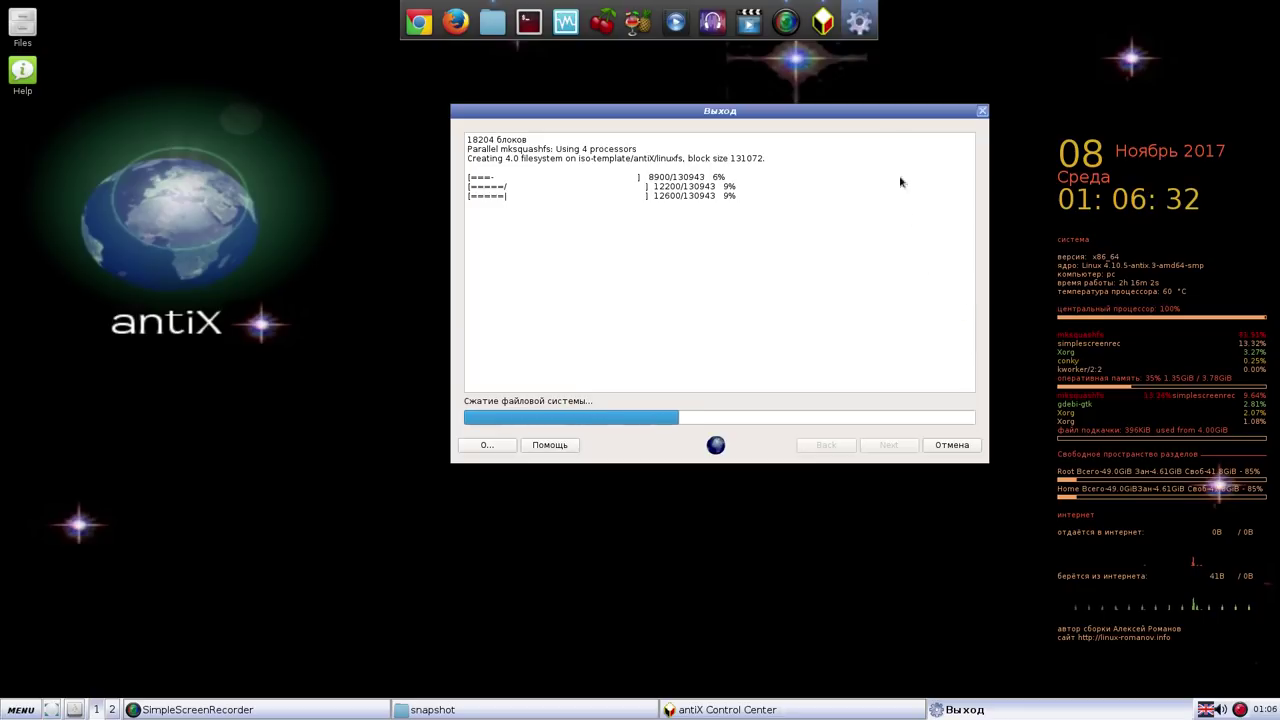
left_click_drag(895, 110, 937, 92)
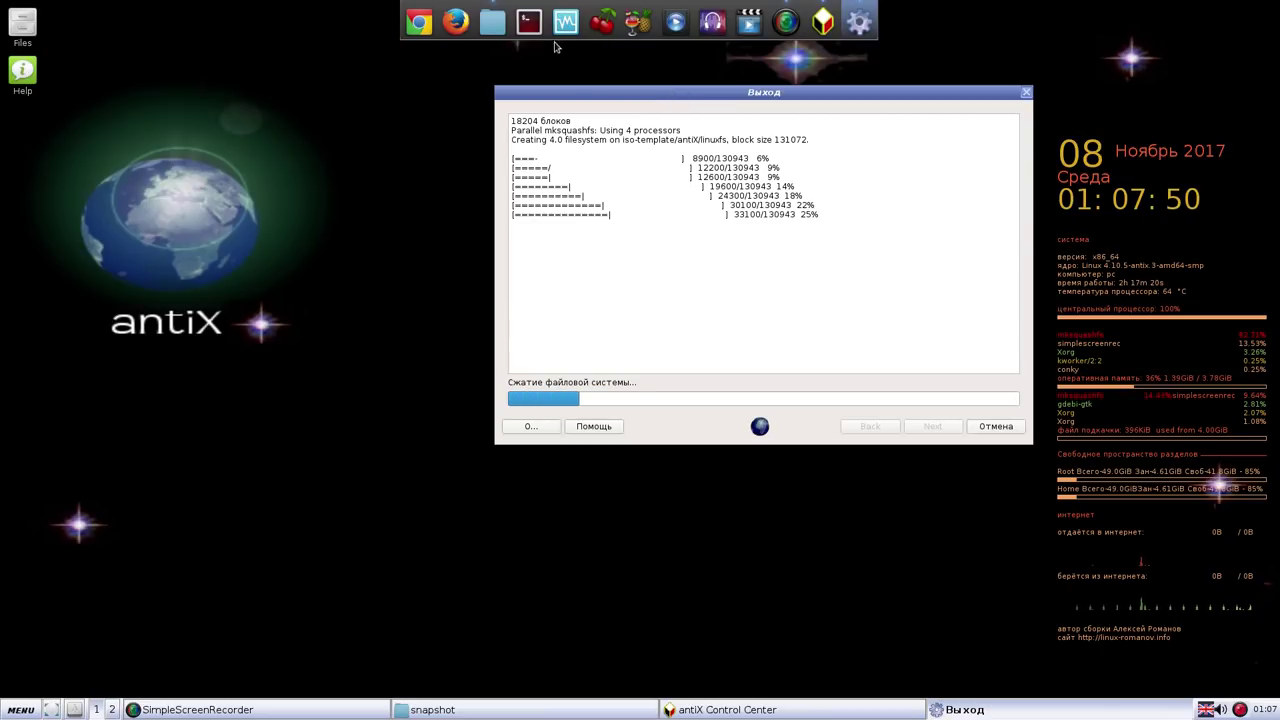
Step: In the file manager, check the combined size of folders 01 to 04 in SB@home/antix, then minimise the window
left_click(492, 21)
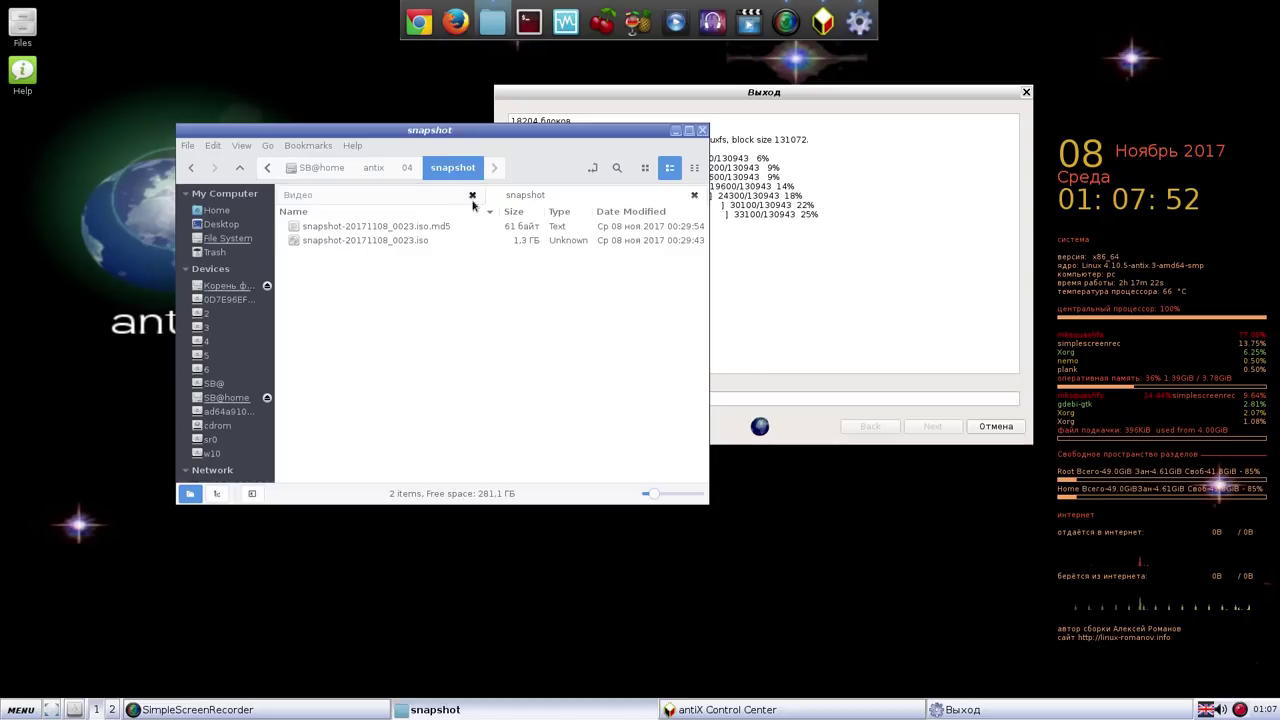
left_click(374, 168)
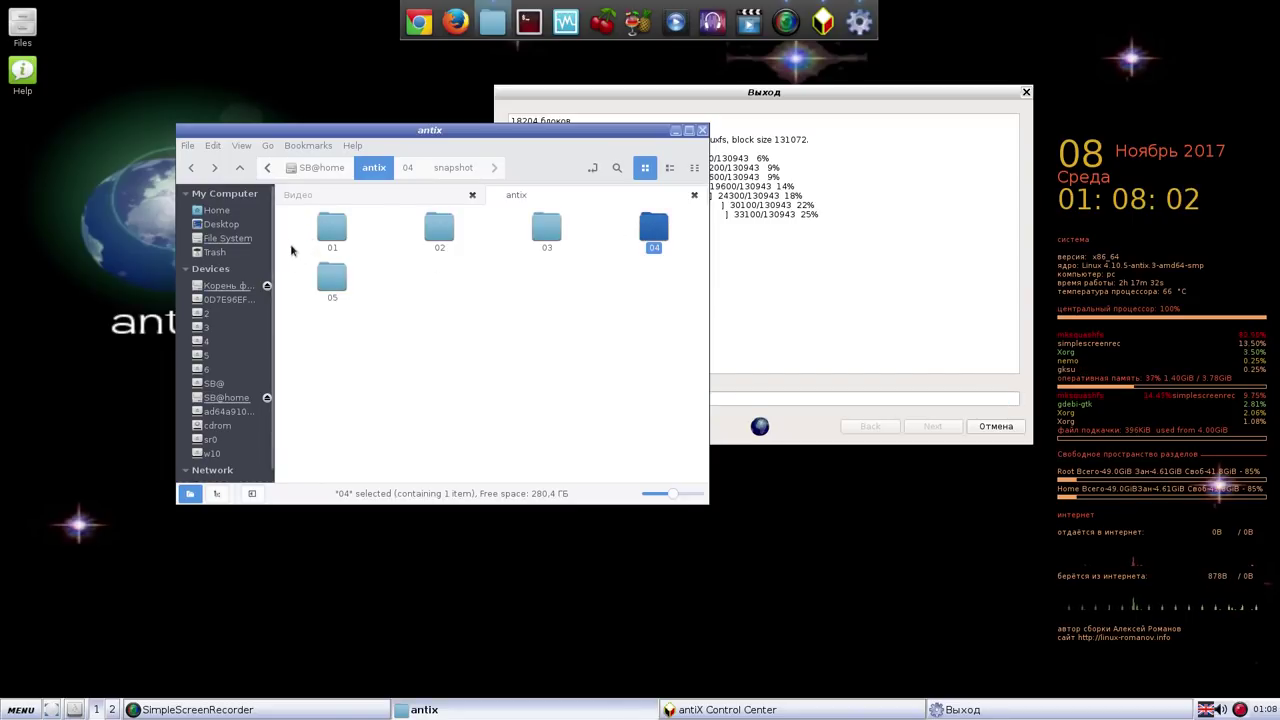
left_click_drag(303, 231, 651, 240)
right_click(651, 240)
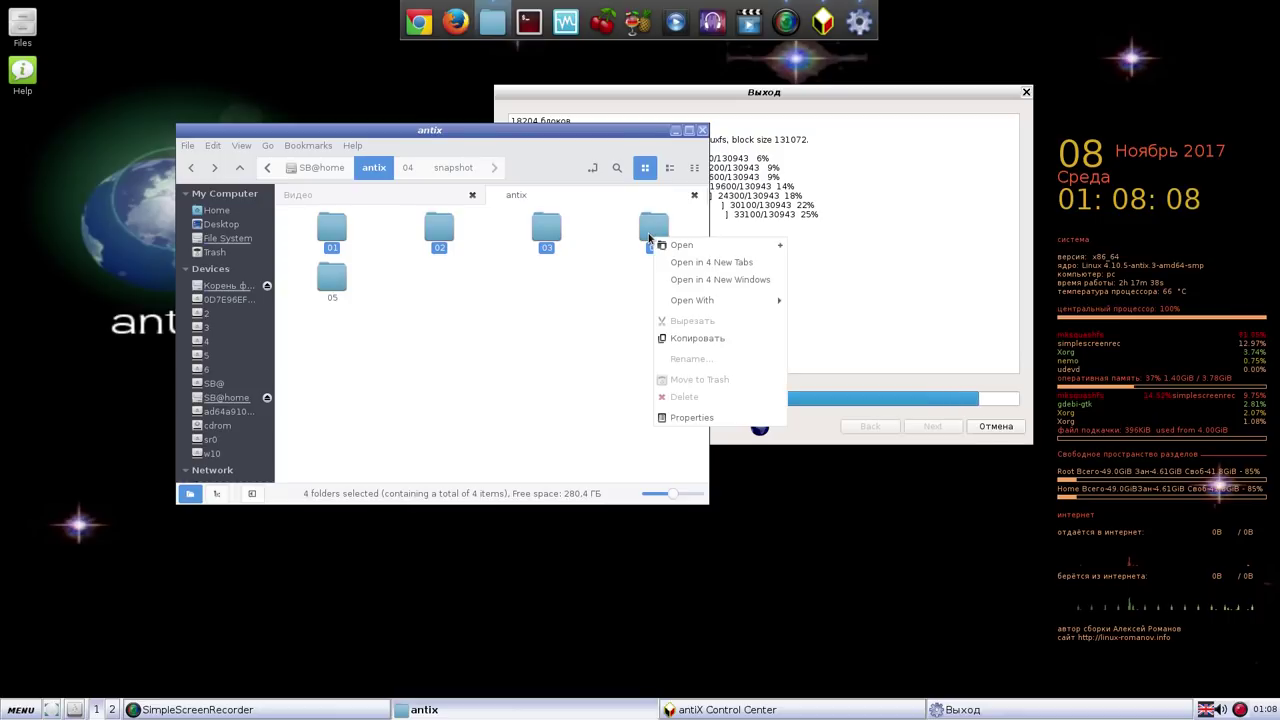
left_click(684, 418)
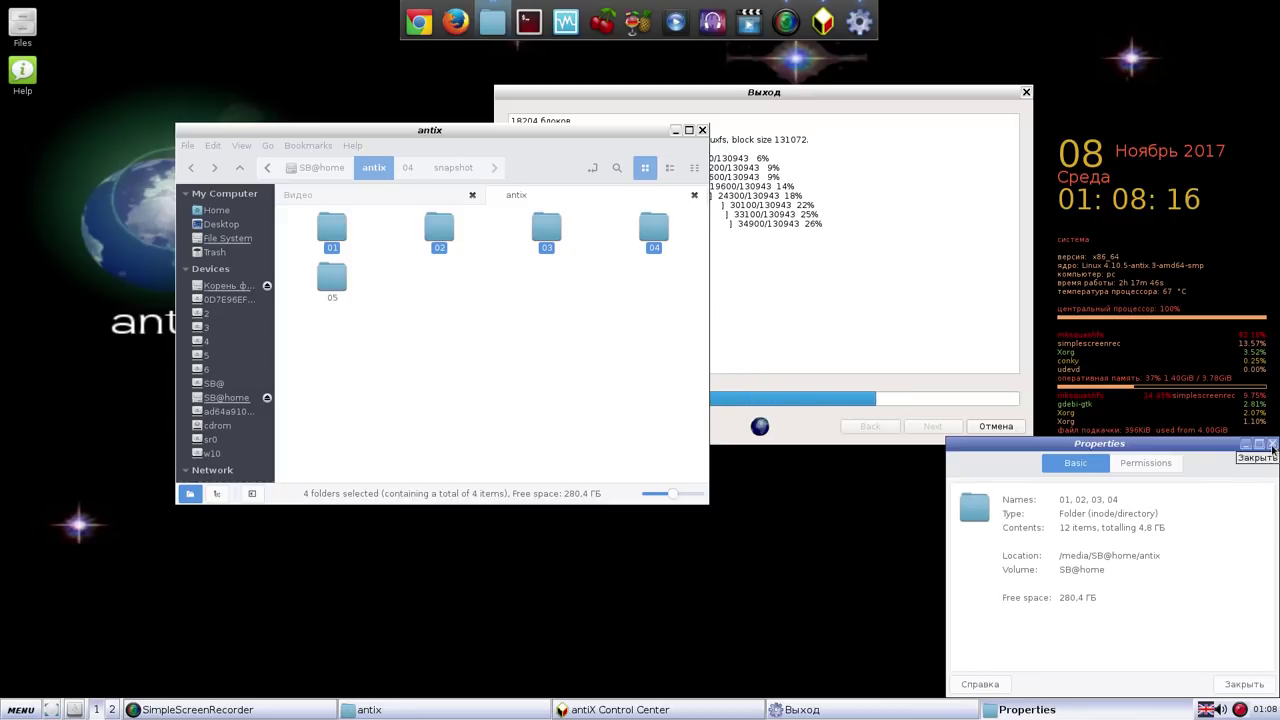
left_click(1243, 684)
left_click(557, 361)
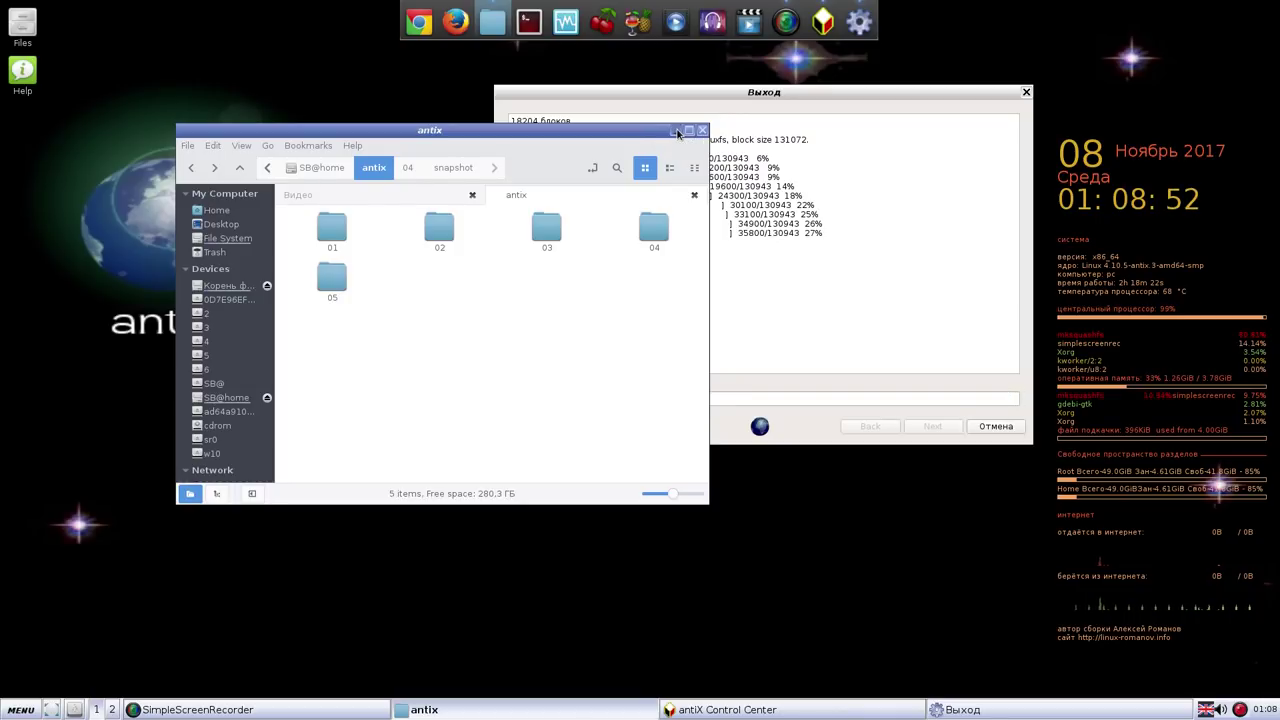
left_click(676, 131)
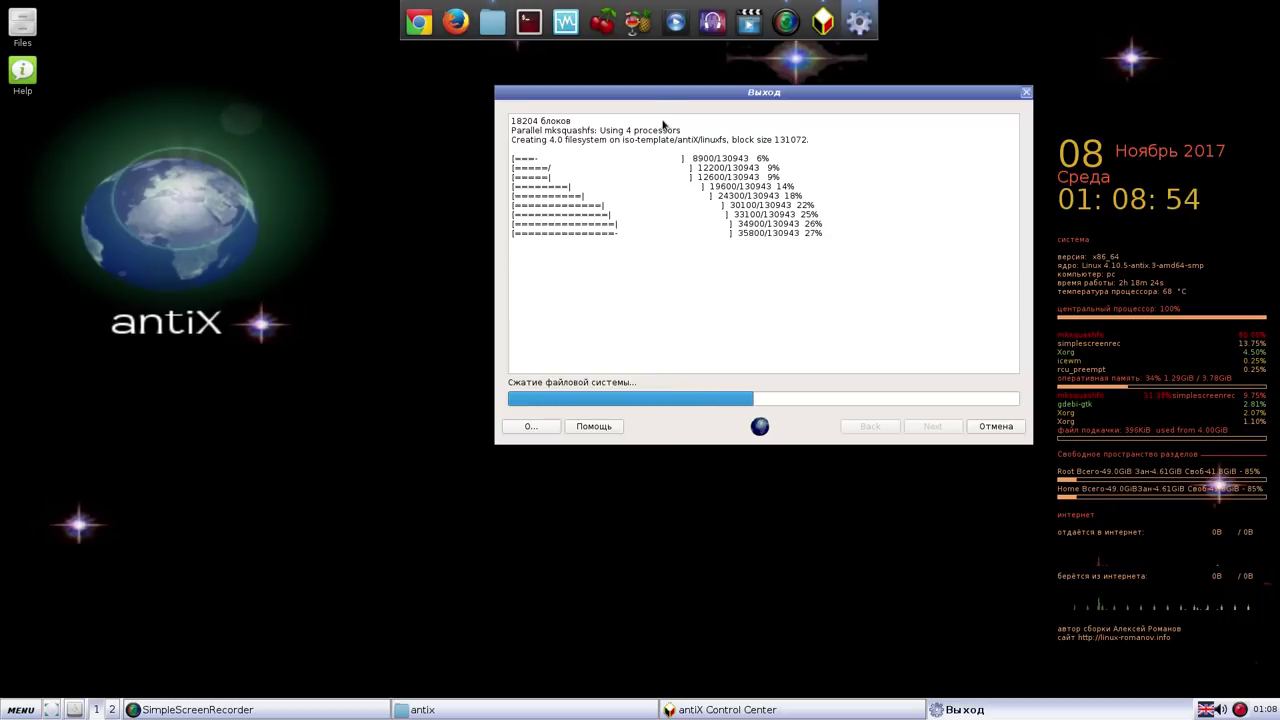
Step: Launch Firefox on the antiX forum home page and translate the page into Russian
left_click_drag(655, 99, 648, 82)
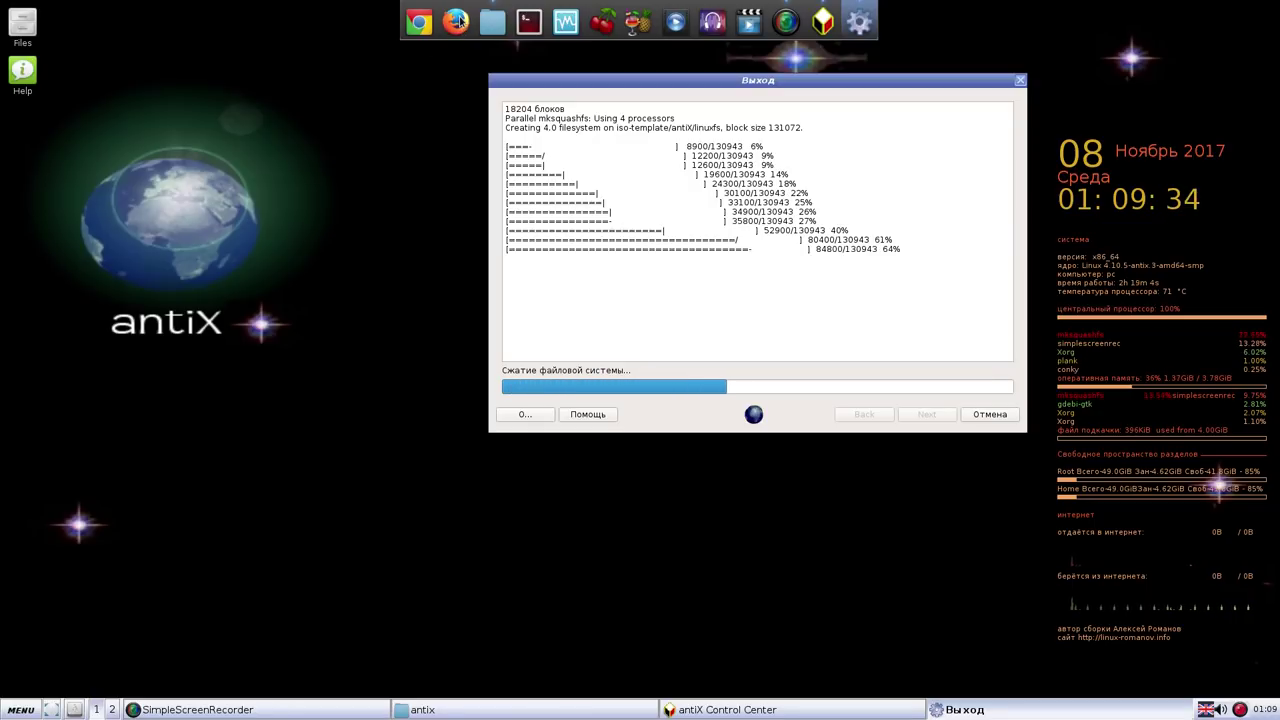
left_click(456, 21)
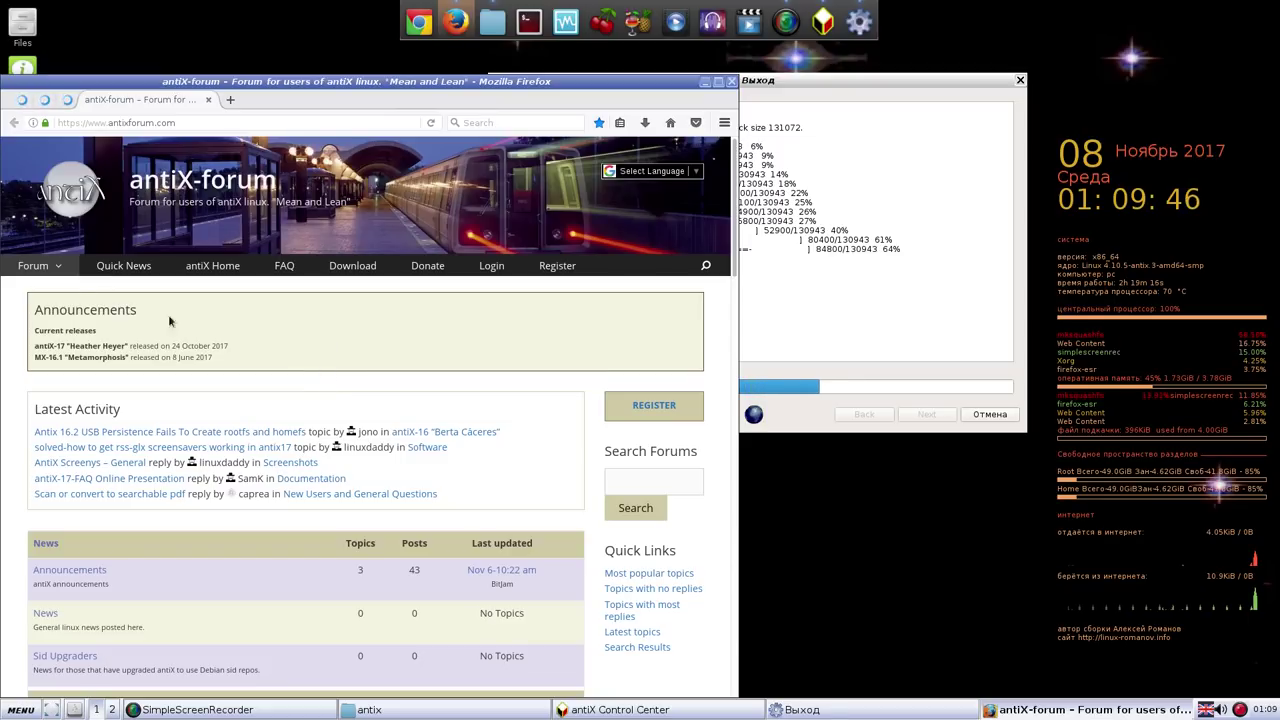
scroll(309, 381, "down", 2)
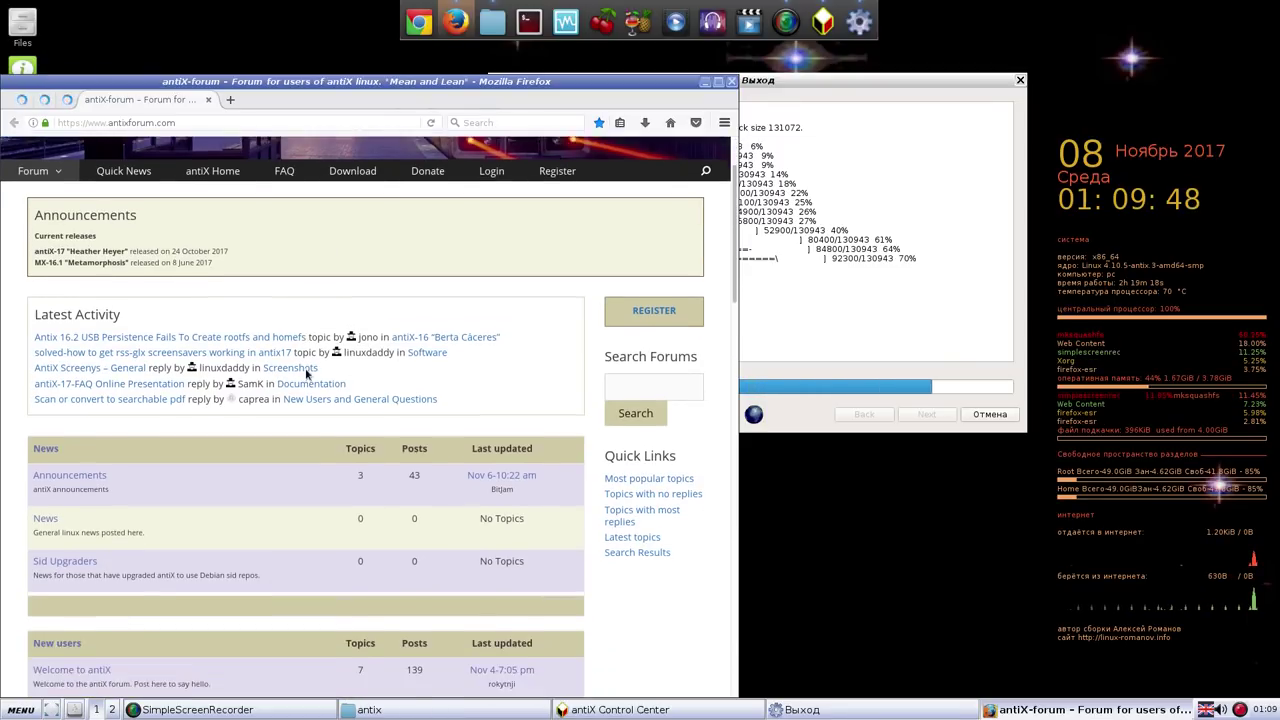
scroll(306, 372, "up", 2)
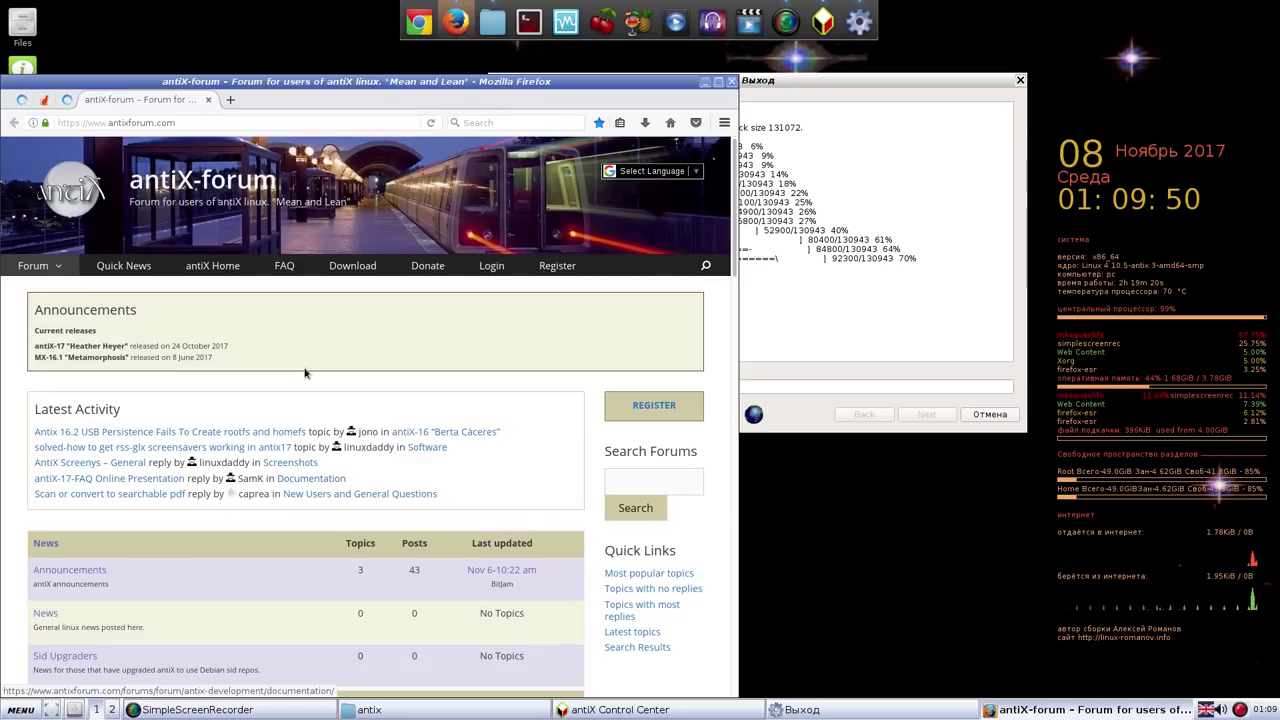
left_click(697, 173)
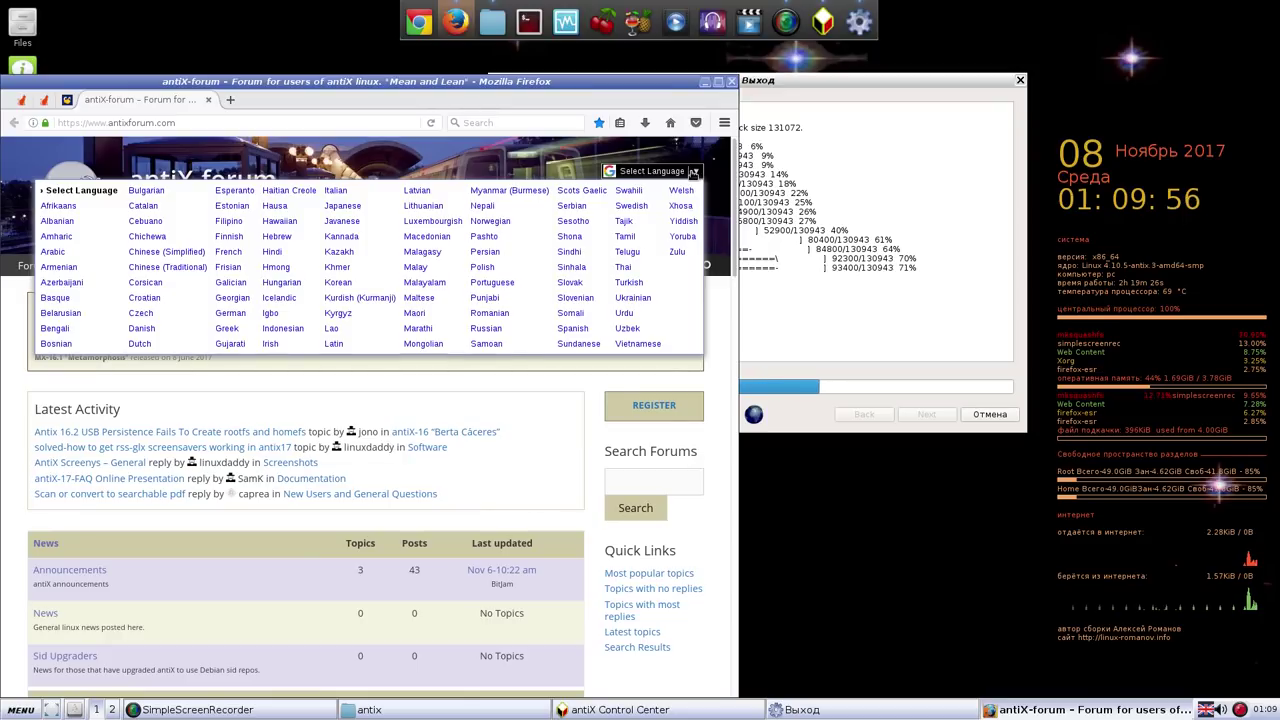
left_click(515, 330)
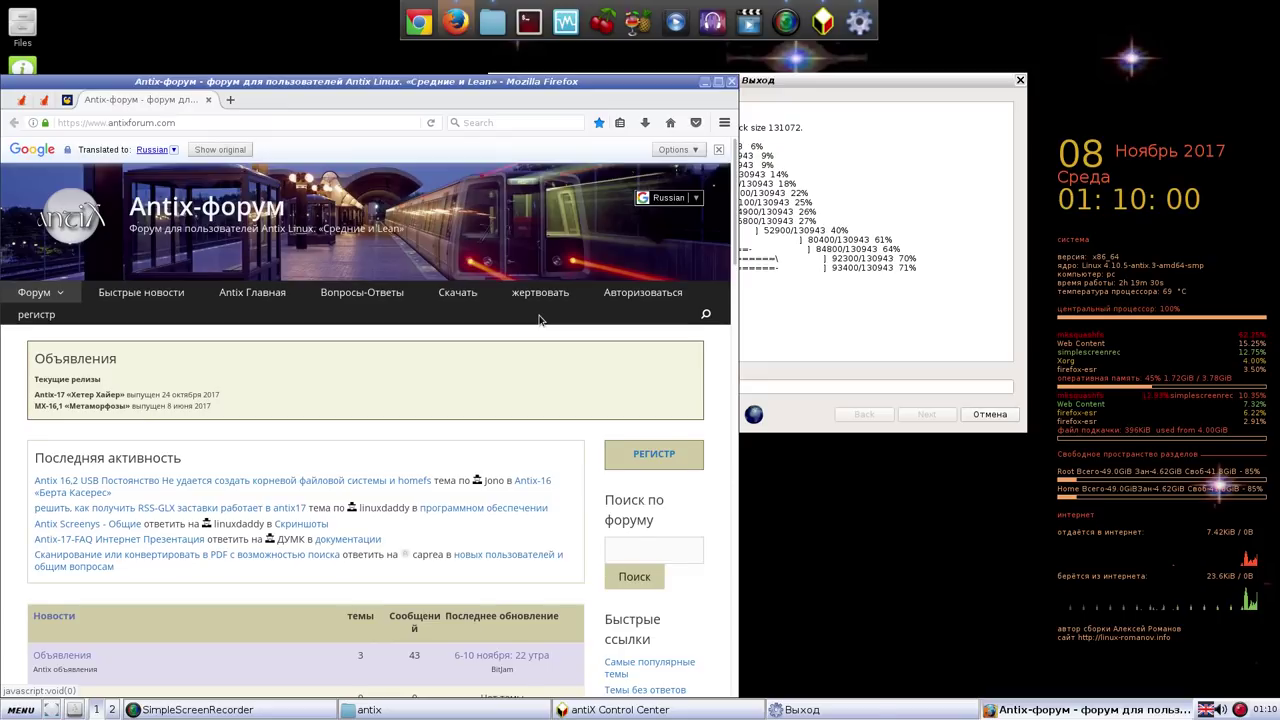
Step: Look through the translated forum's sections, return to the beginning of the page, and minimise the browser
scroll(538, 319, "down", 3)
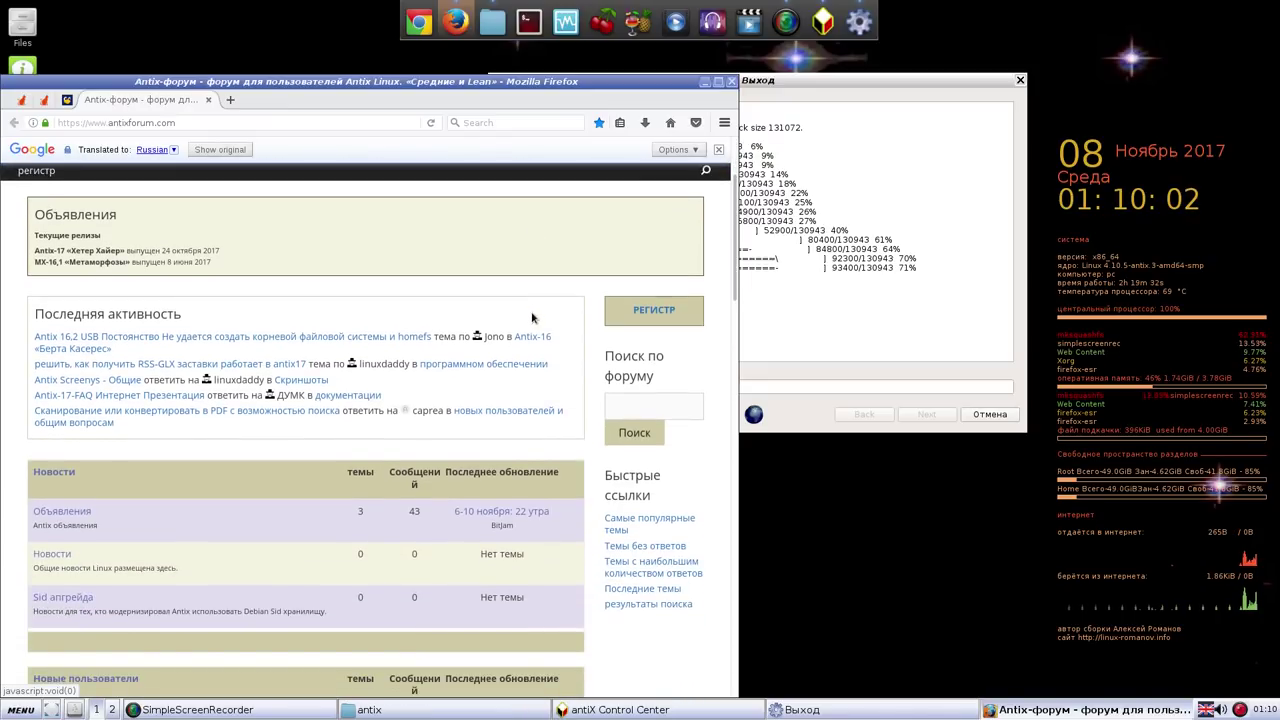
scroll(531, 318, "down", 1)
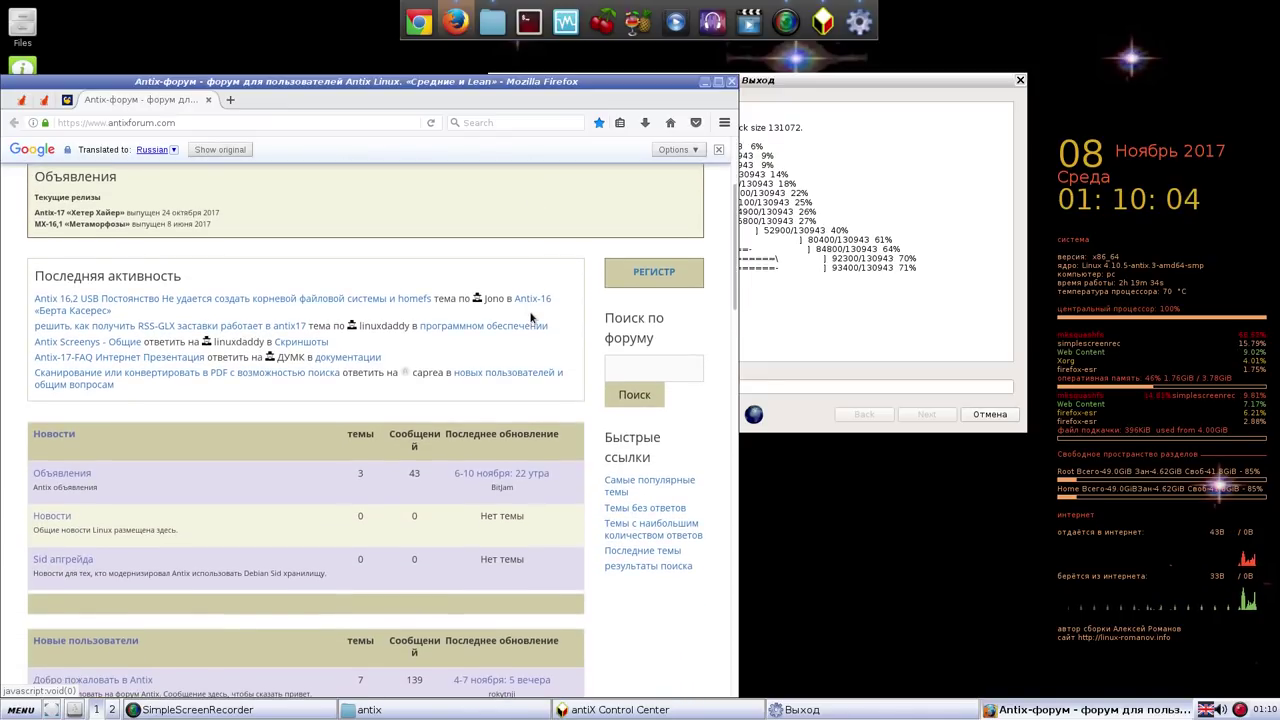
scroll(529, 318, "down", 5)
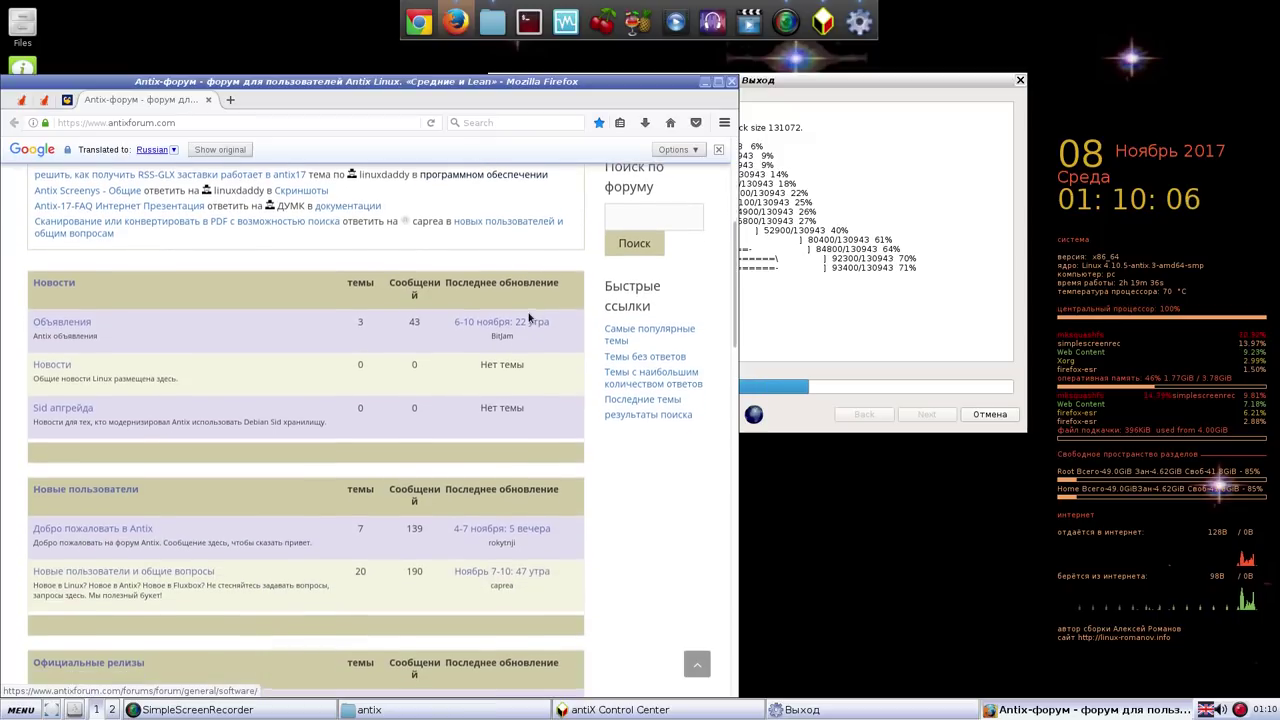
scroll(529, 318, "down", 1)
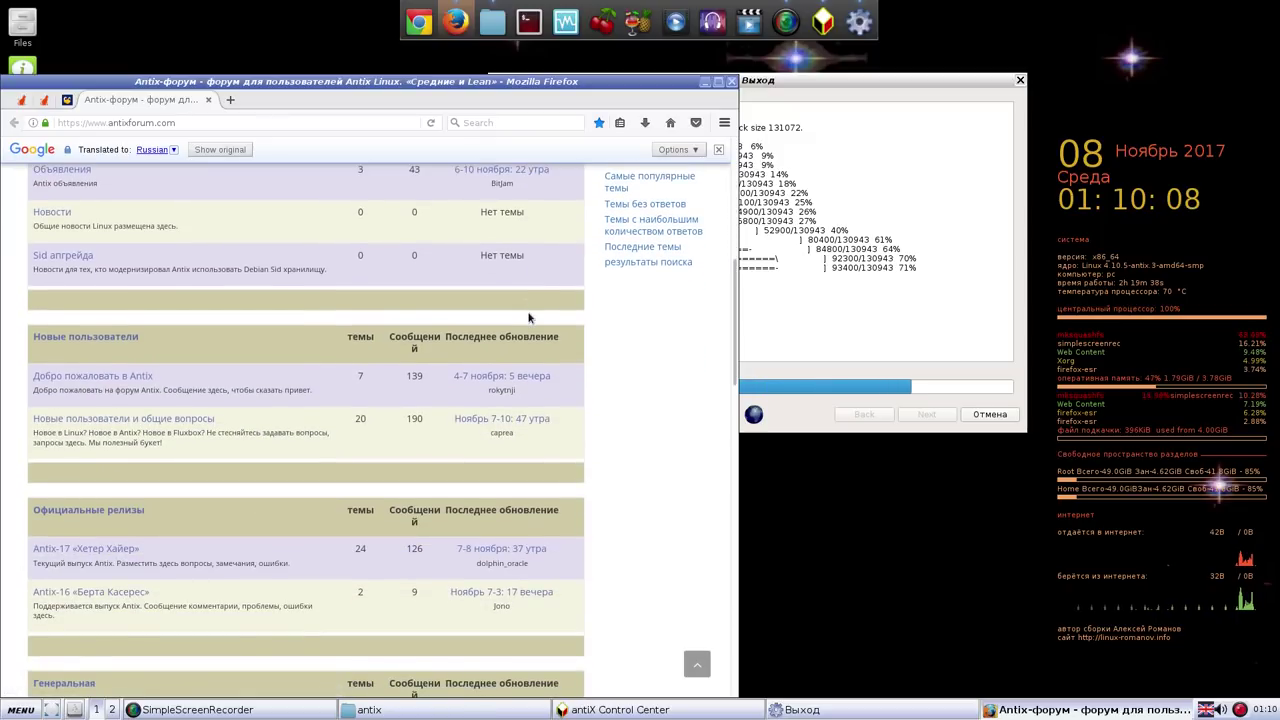
scroll(529, 318, "down", 3)
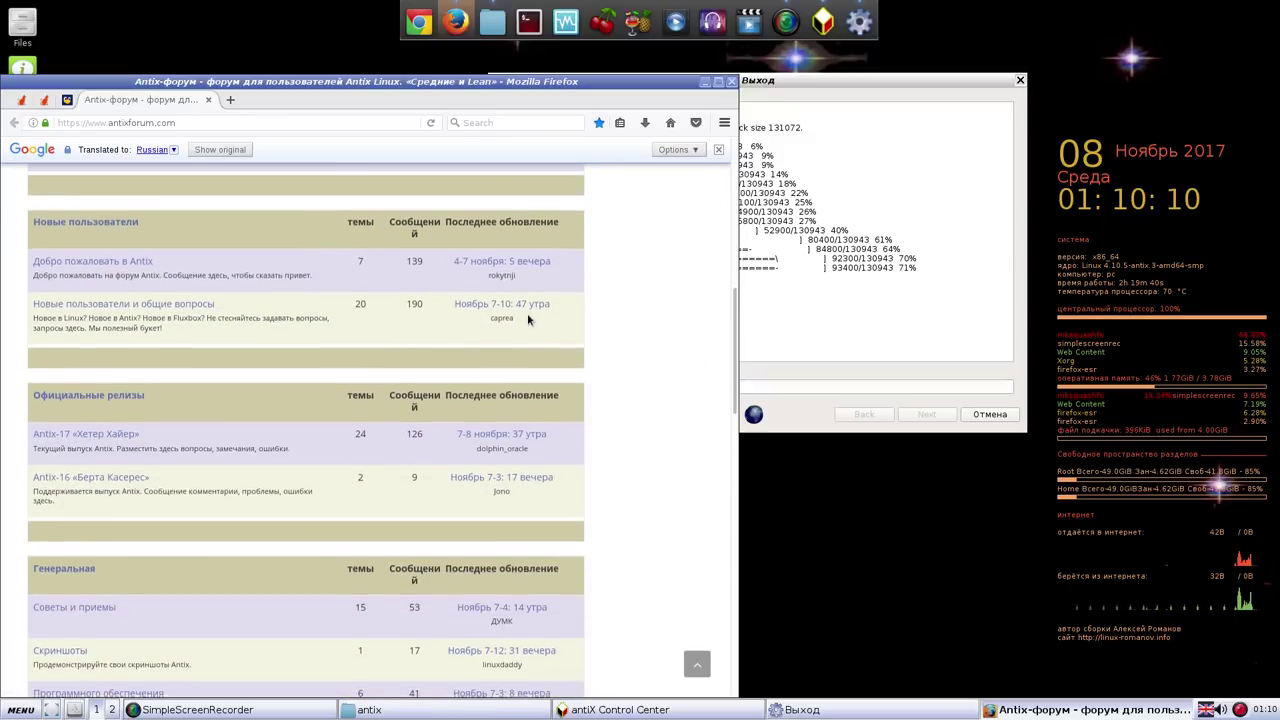
scroll(529, 318, "down", 4)
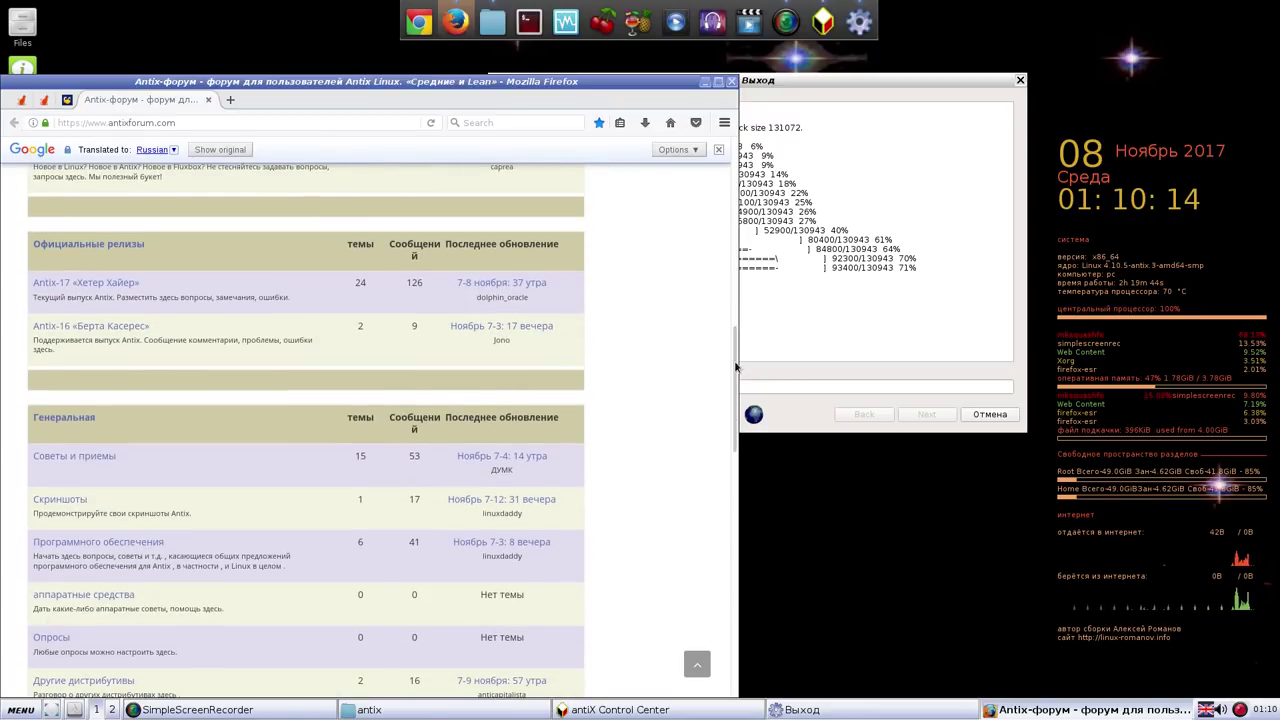
scroll(735, 365, "down", 1)
left_click_drag(735, 365, 710, 165)
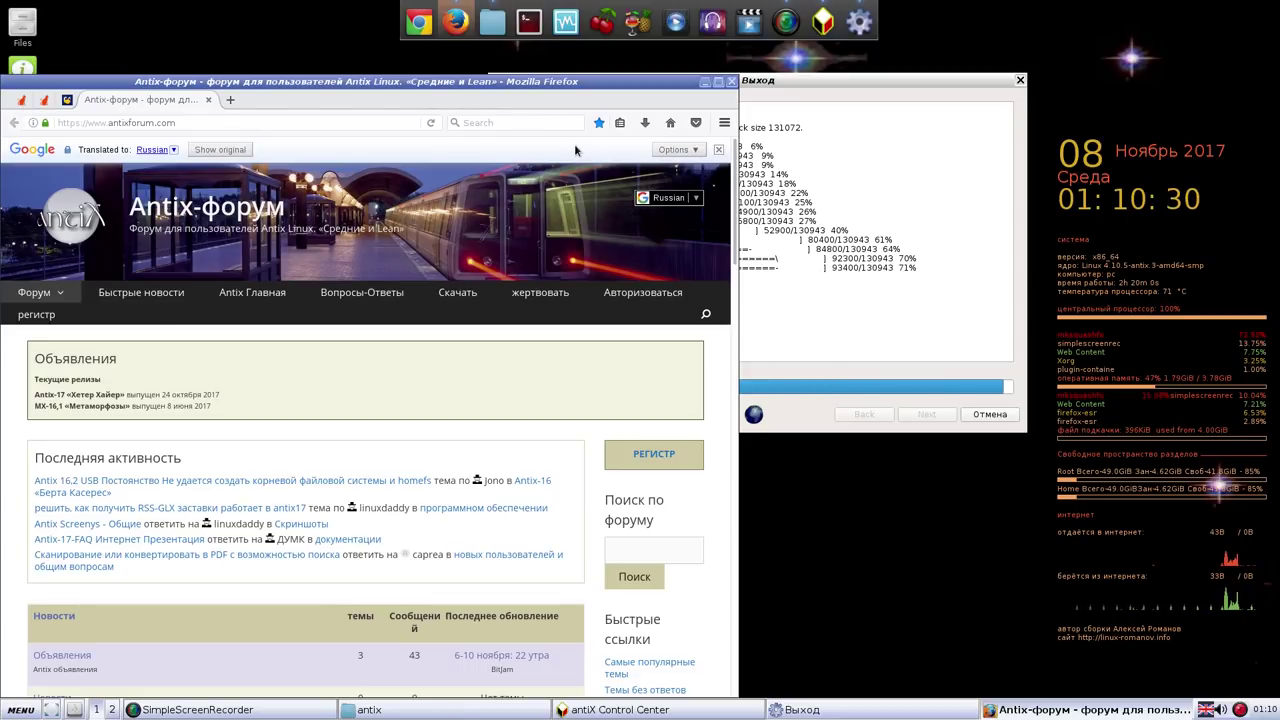
left_click(701, 88)
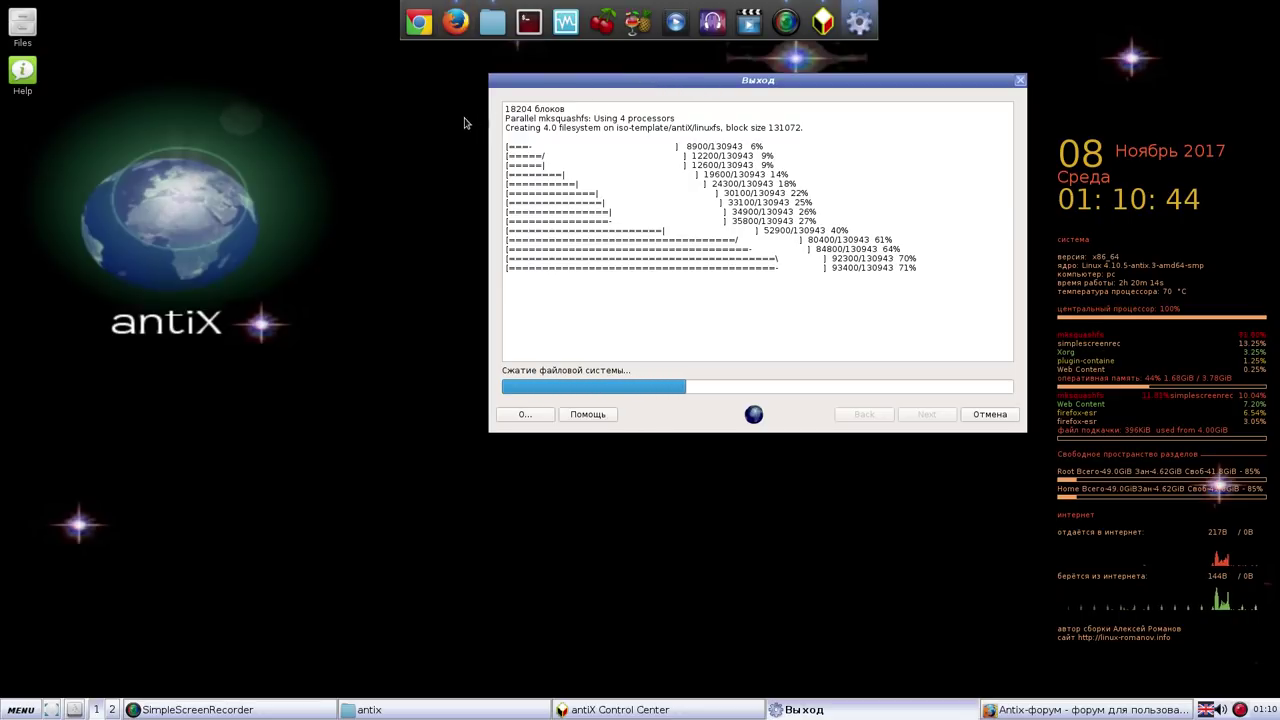
Step: Launch the Synaptic package manager from the system applications and pin its icon to the dock
right_click(398, 103)
mouse_move(431, 196)
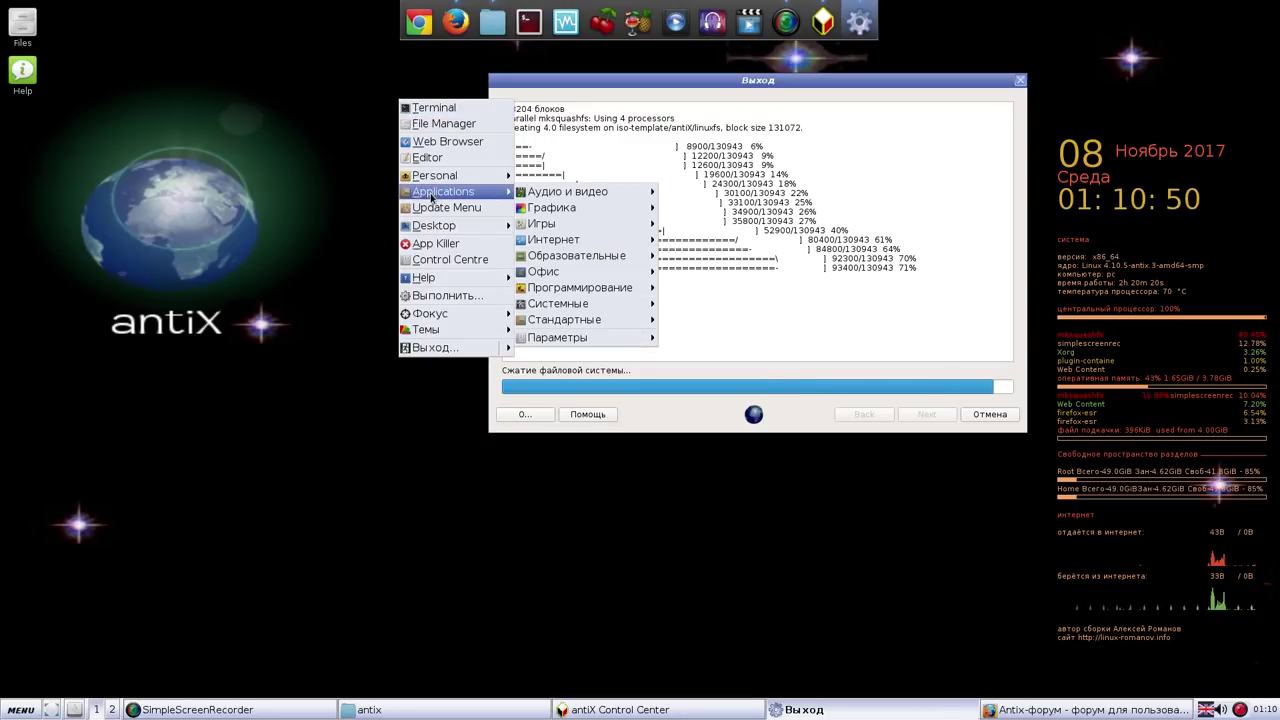
mouse_move(568, 324)
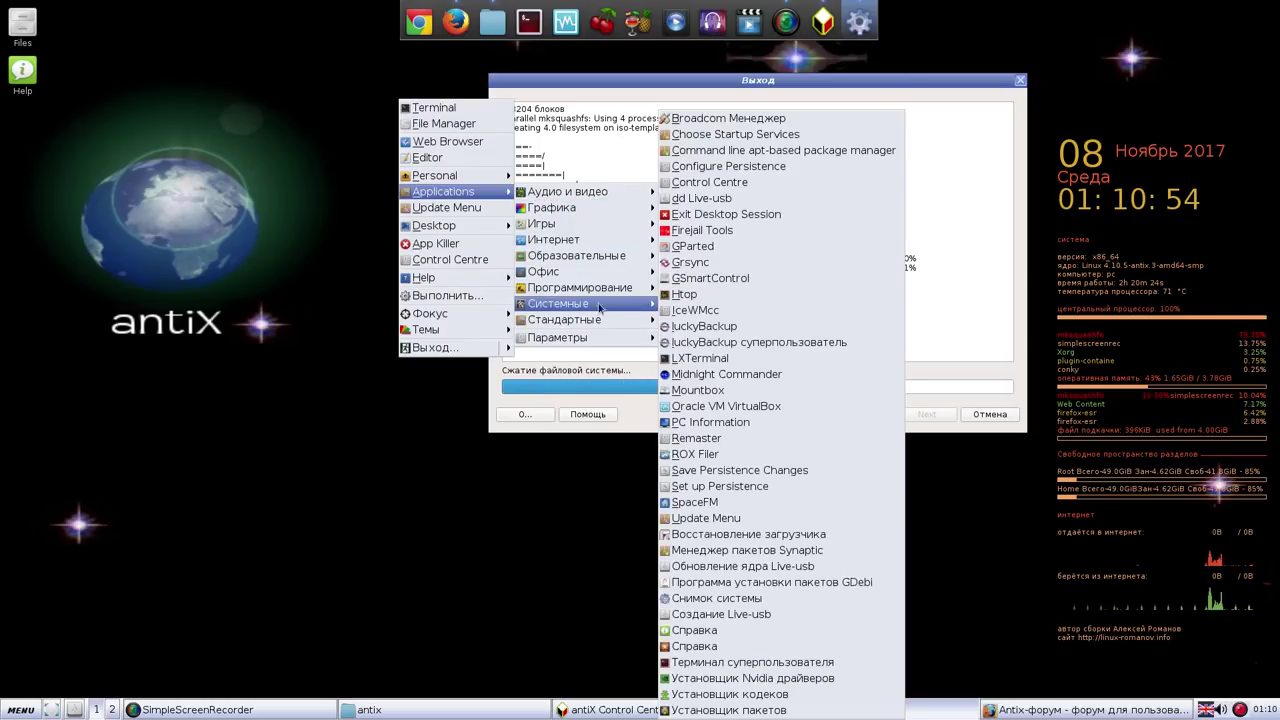
left_click(747, 550)
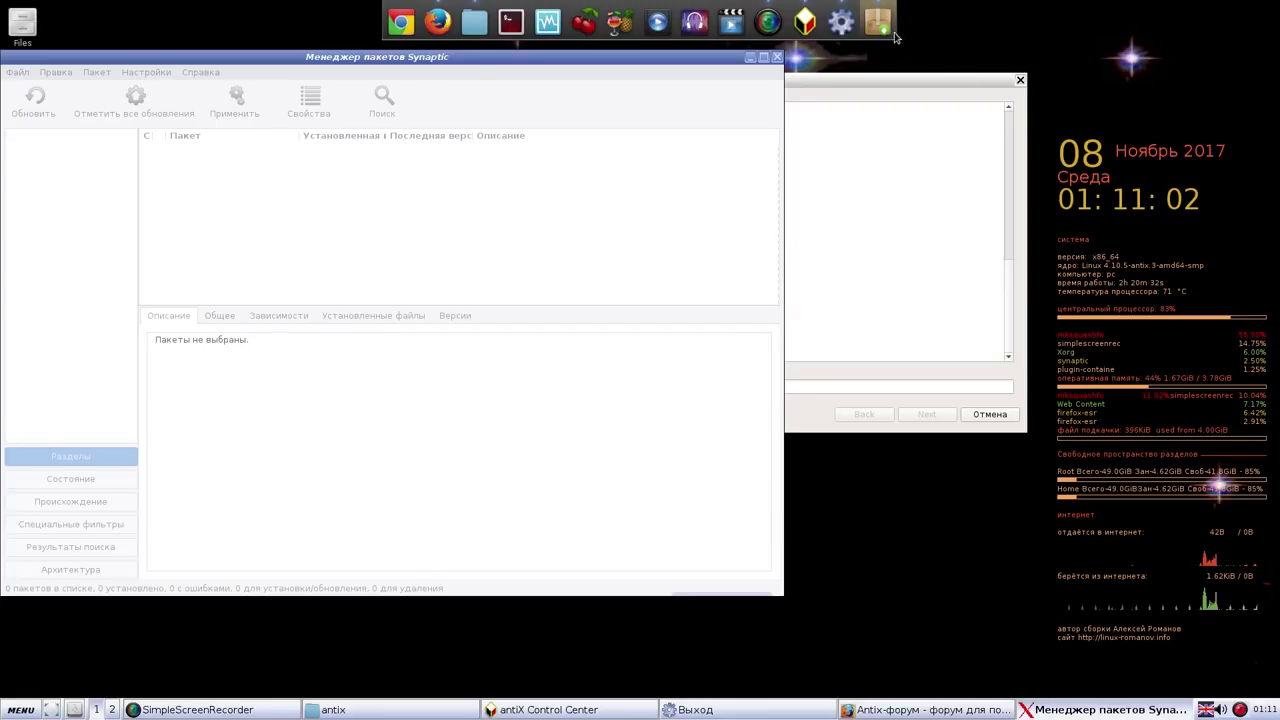
right_click(878, 20)
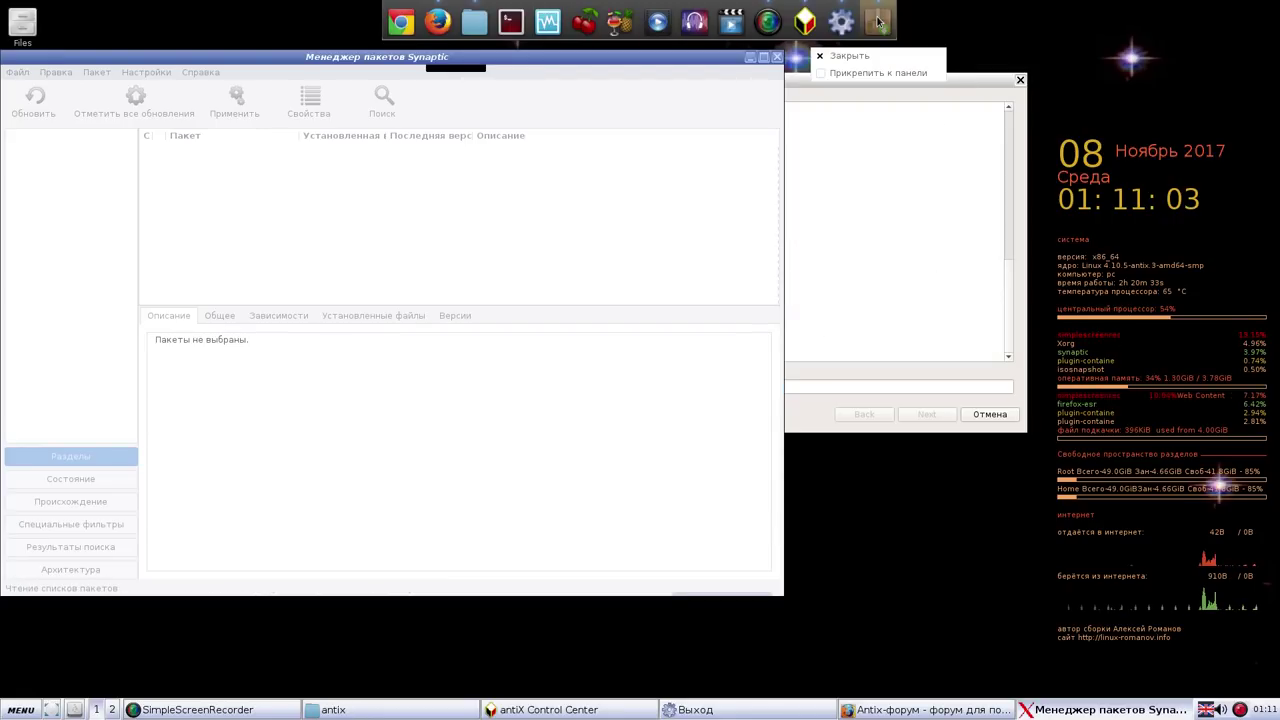
left_click(826, 75)
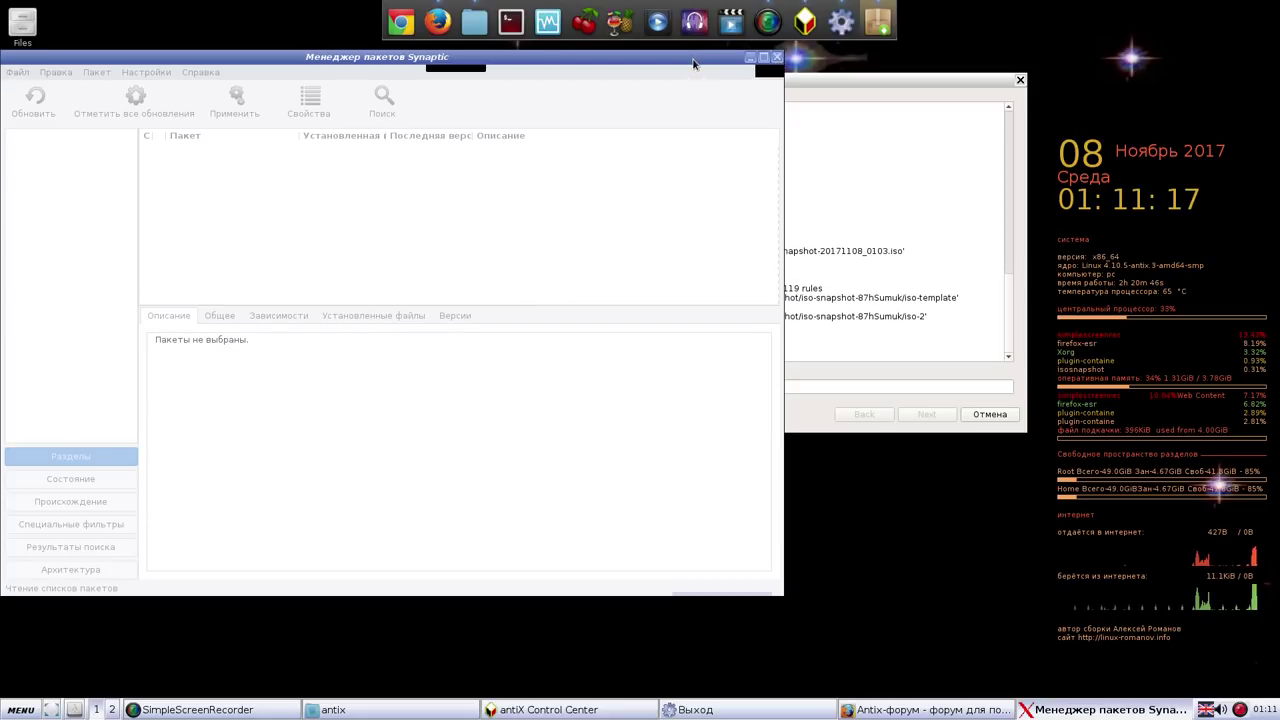
Step: Acknowledge the completed ISO snapshot and close both the snapshot tool and the Synaptic package manager
left_click_drag(693, 59, 695, 88)
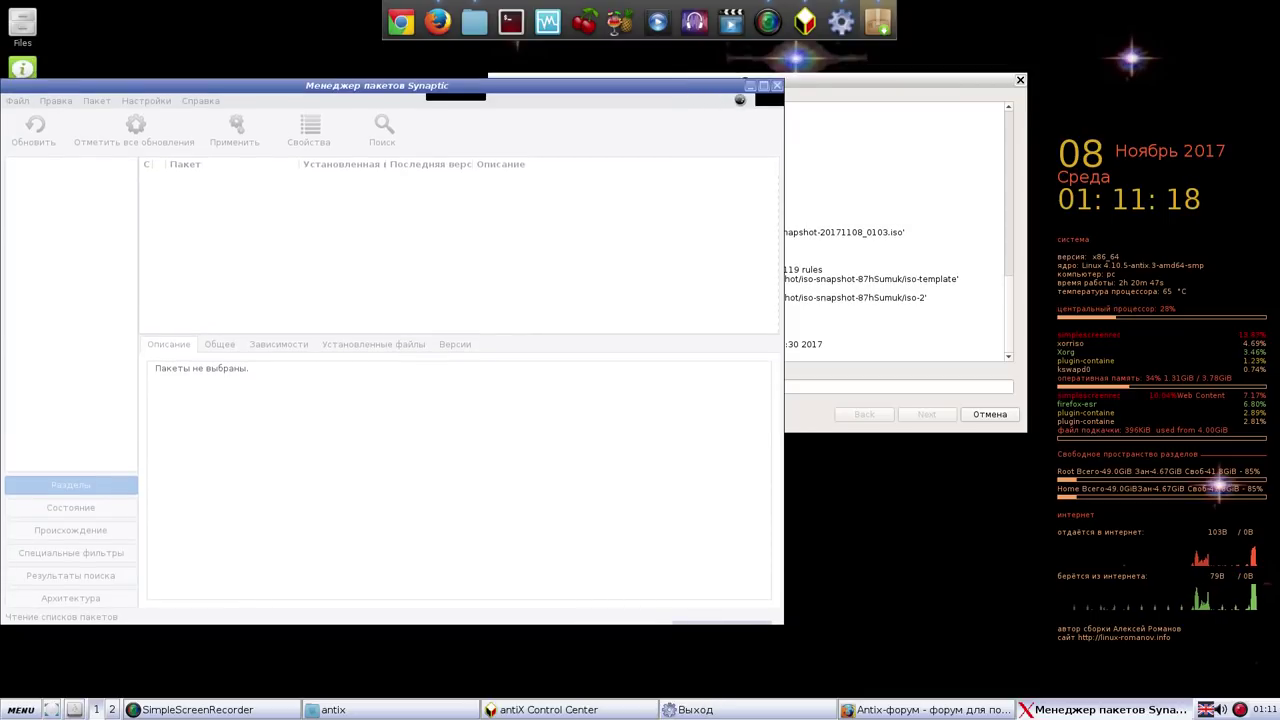
left_click(752, 88)
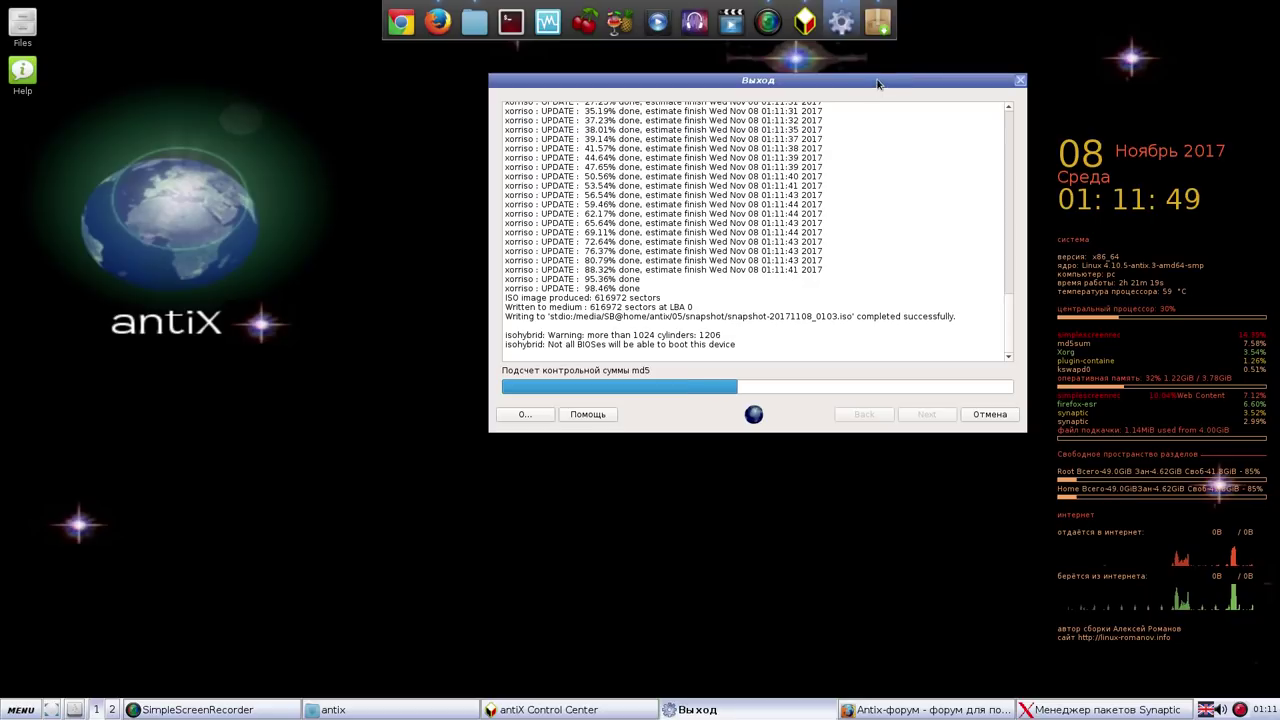
left_click_drag(878, 77, 730, 68)
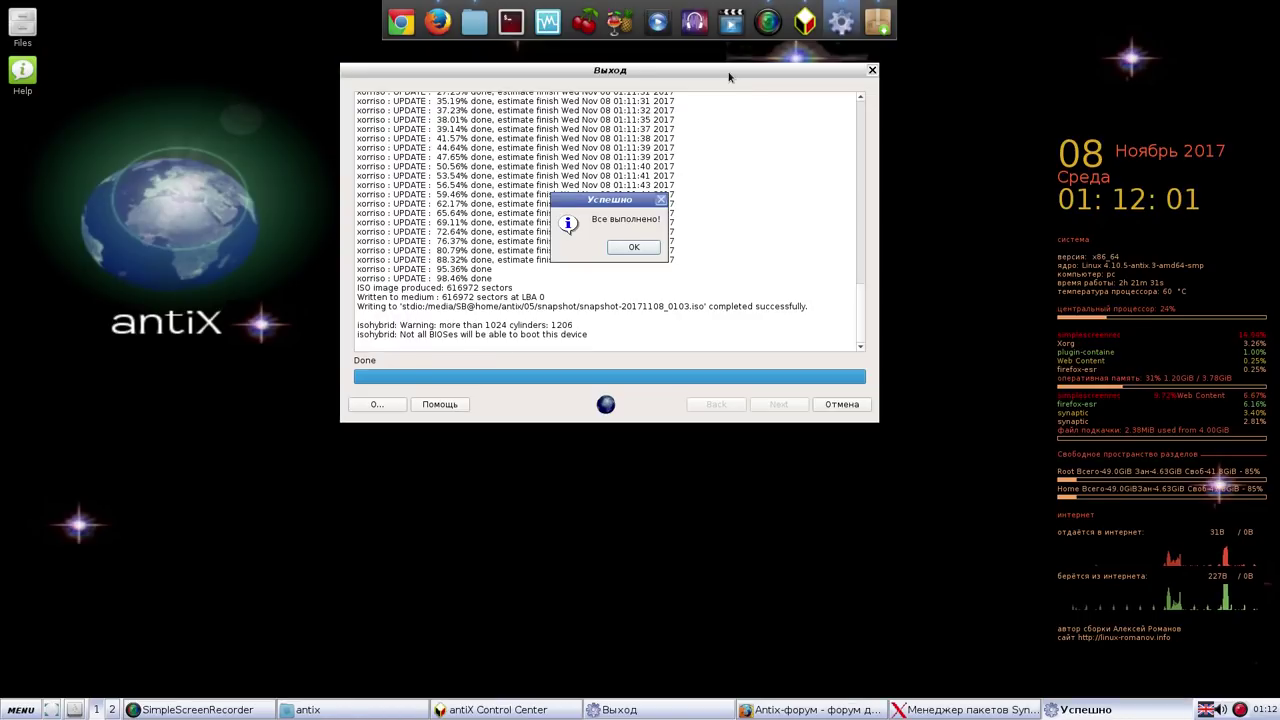
left_click(636, 248)
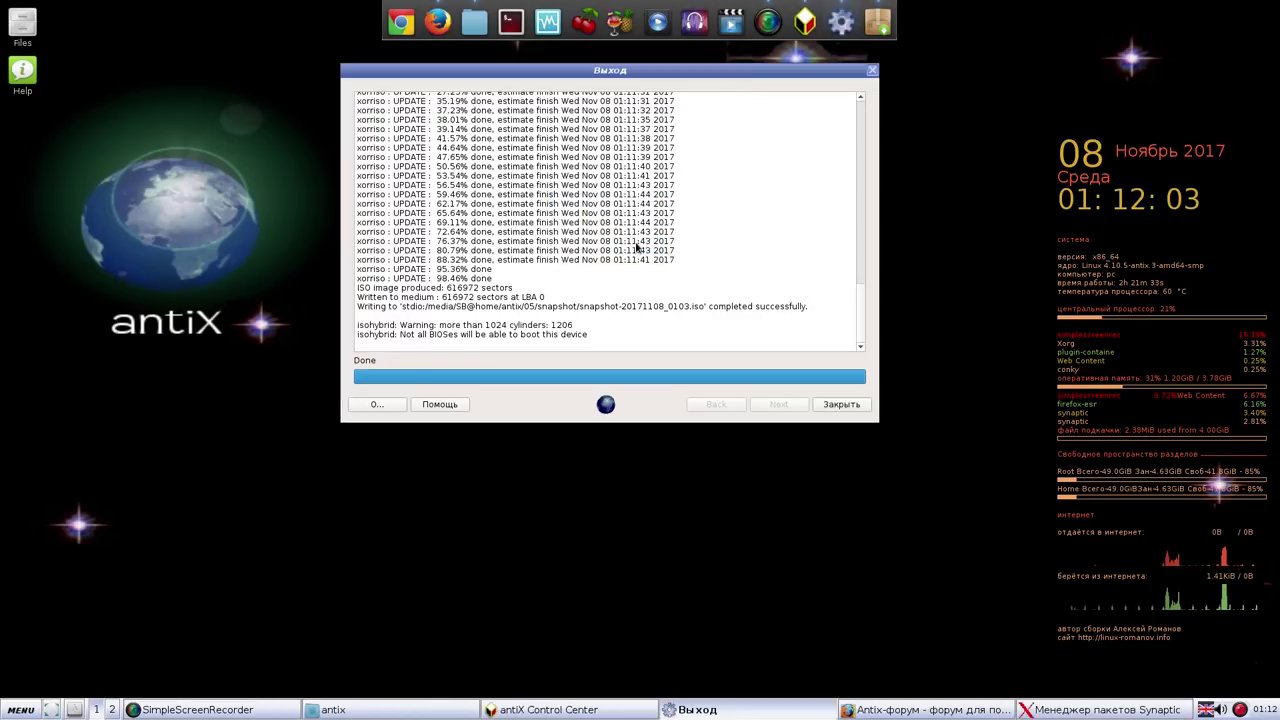
left_click(849, 405)
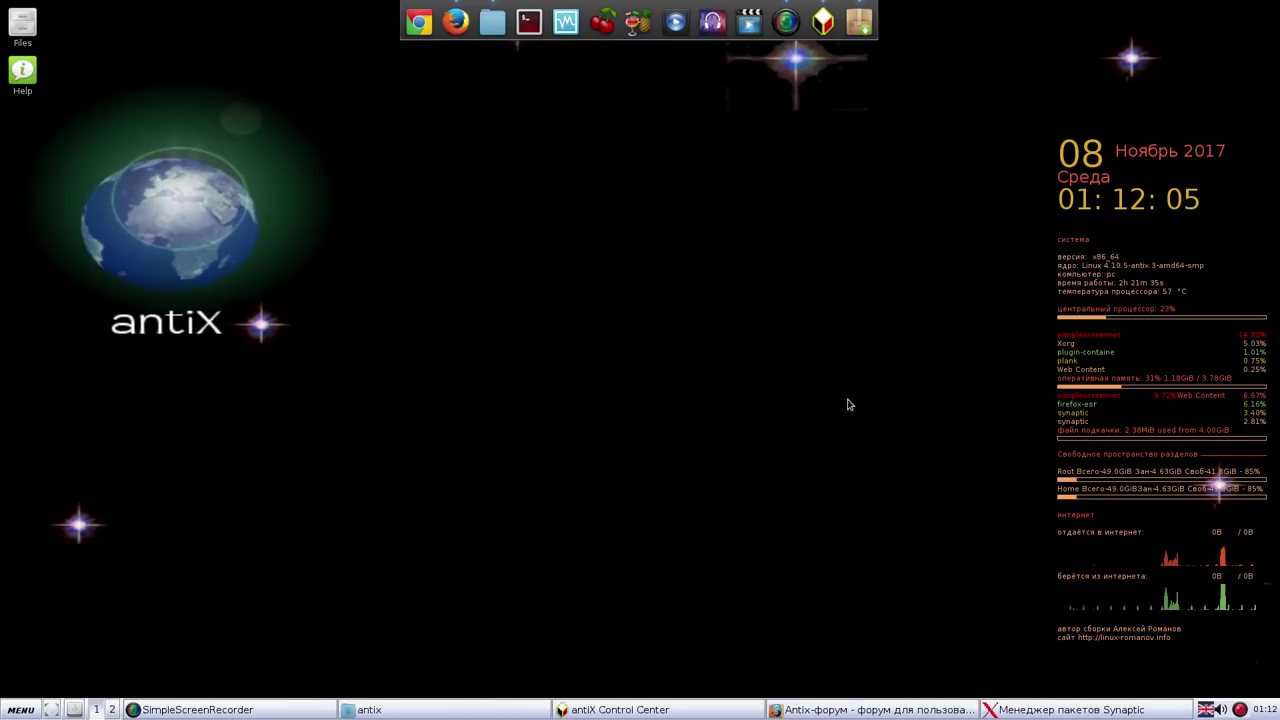
left_click(860, 24)
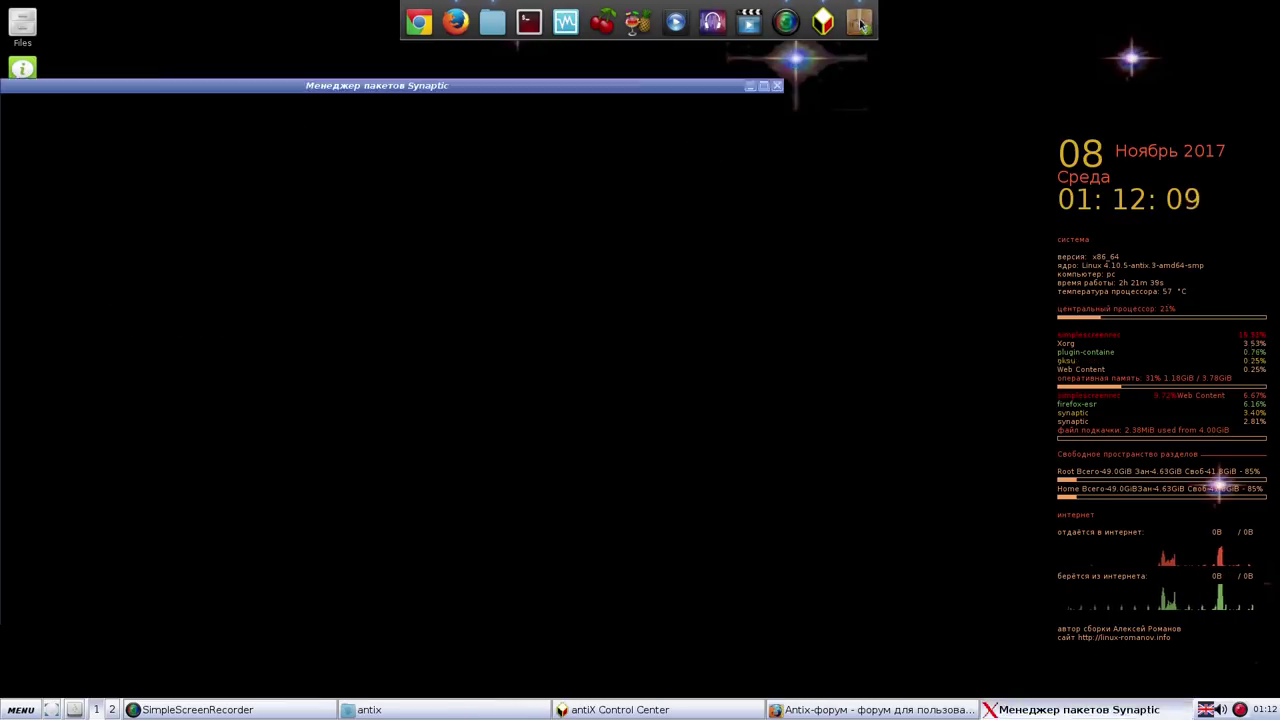
left_click(777, 87)
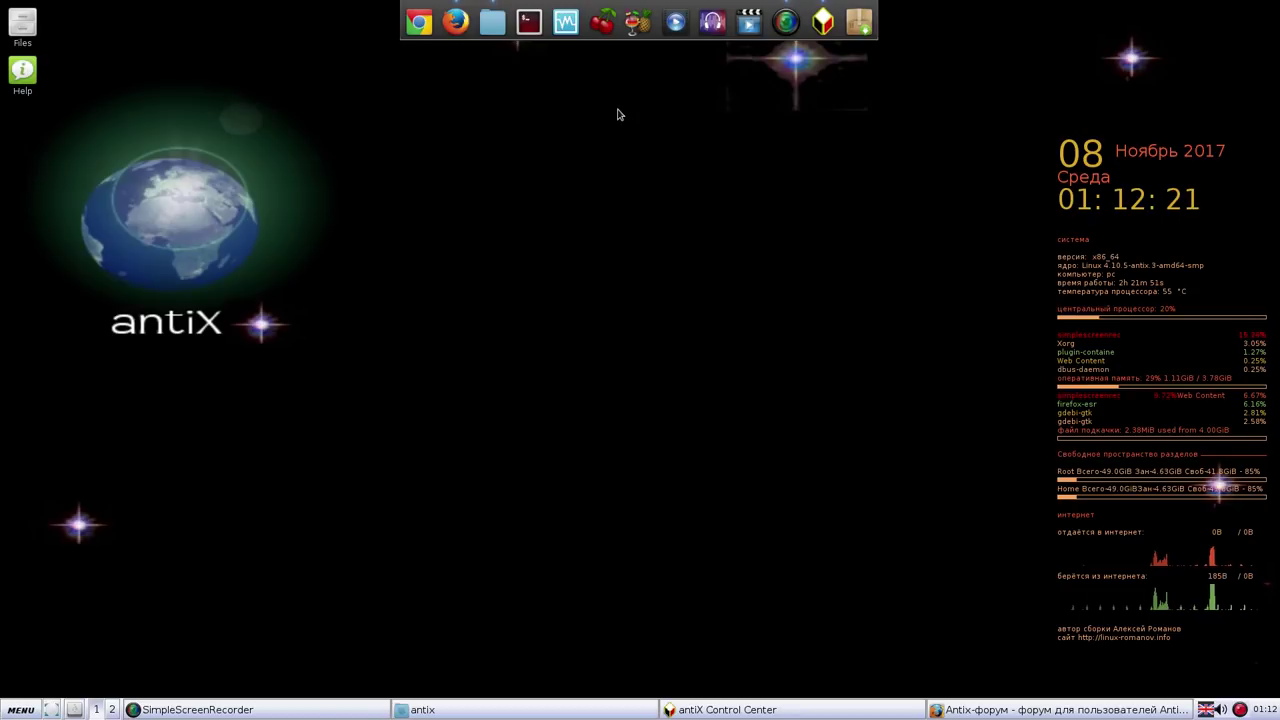
Step: Open the Control Centre from the desktop and launch Package Installer from its system section
right_click(607, 169)
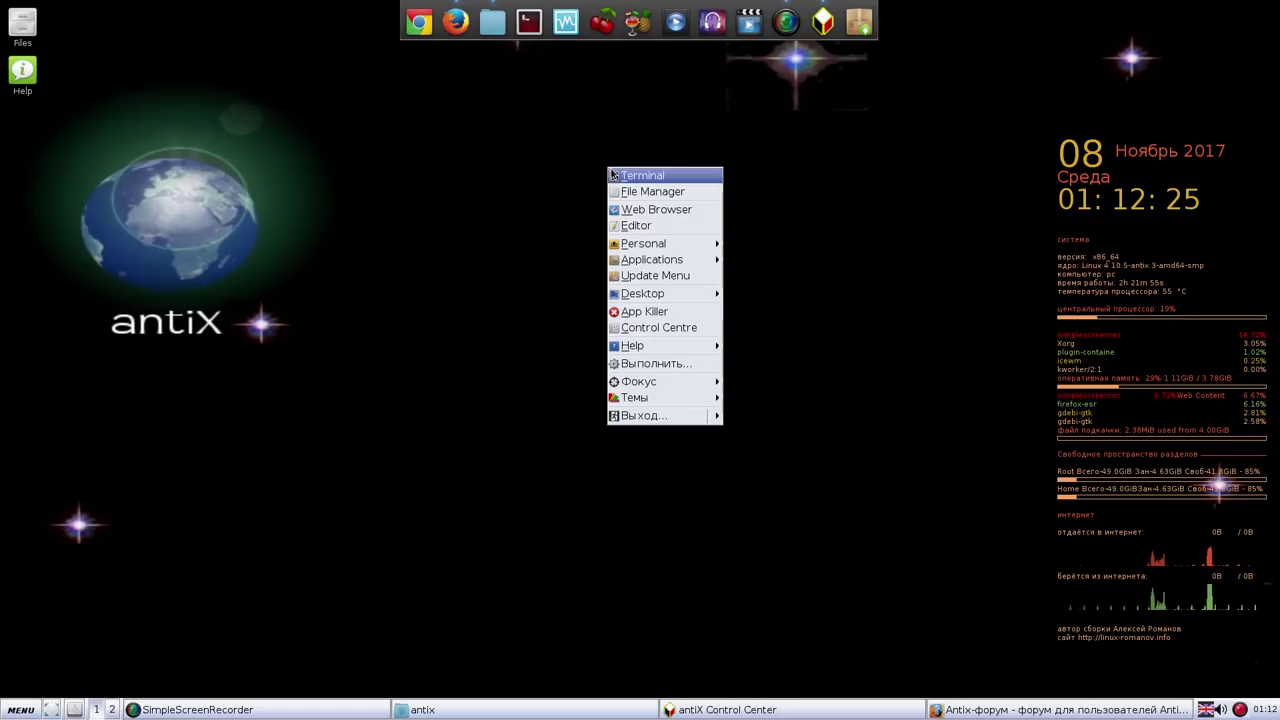
mouse_move(664, 264)
left_click(655, 328)
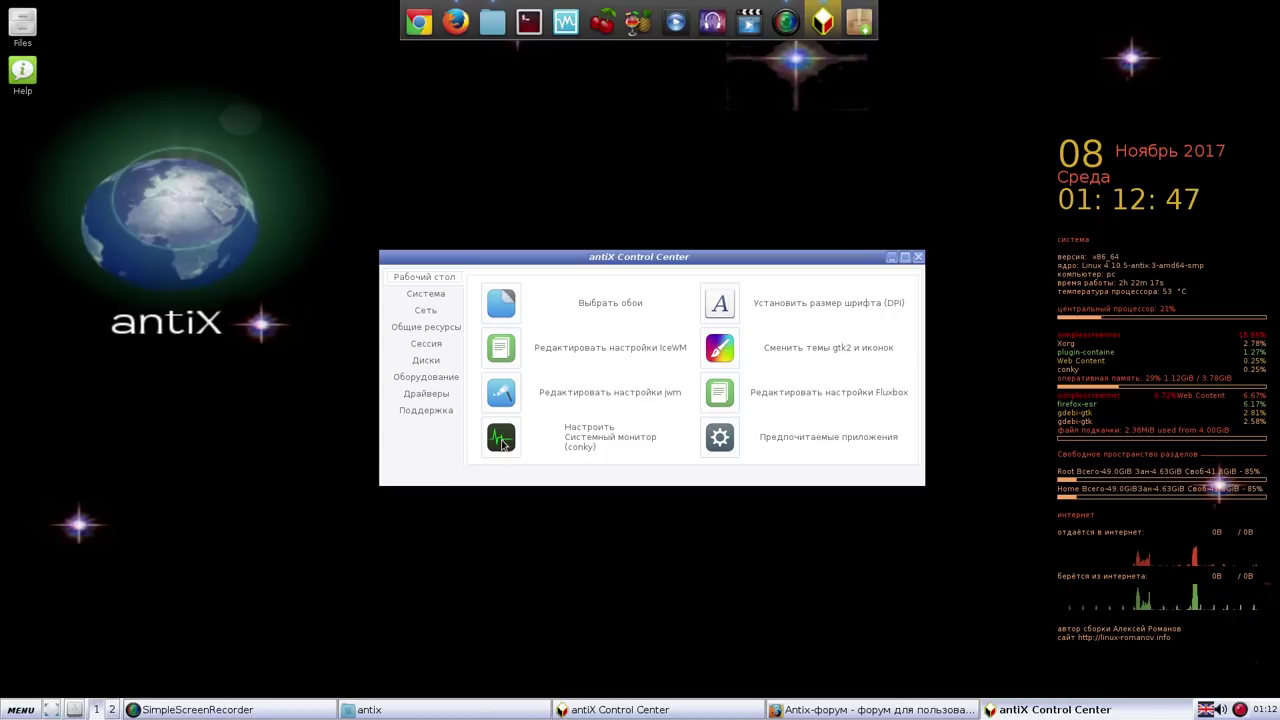
left_click(426, 294)
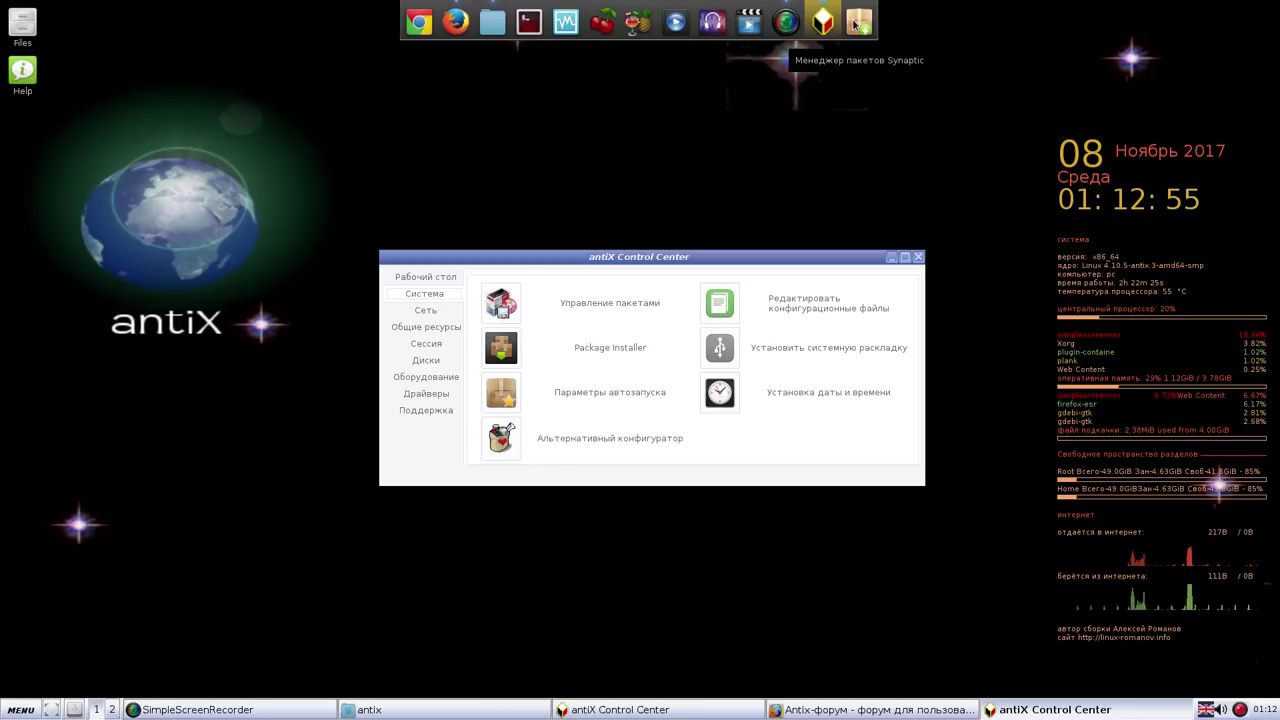
left_click(500, 349)
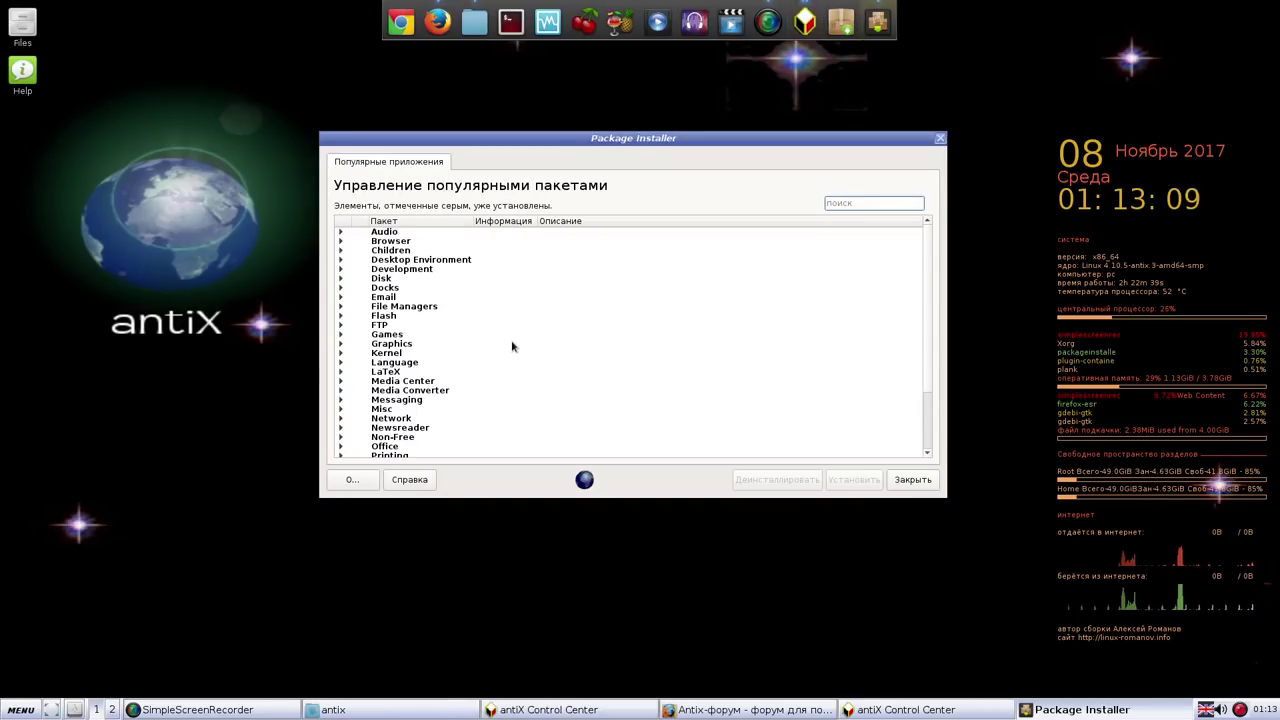
Step: Look through the Audio, Browser, Desktop Environment, Docks, File Managers and Graphics packages in Package Installer
left_click(341, 232)
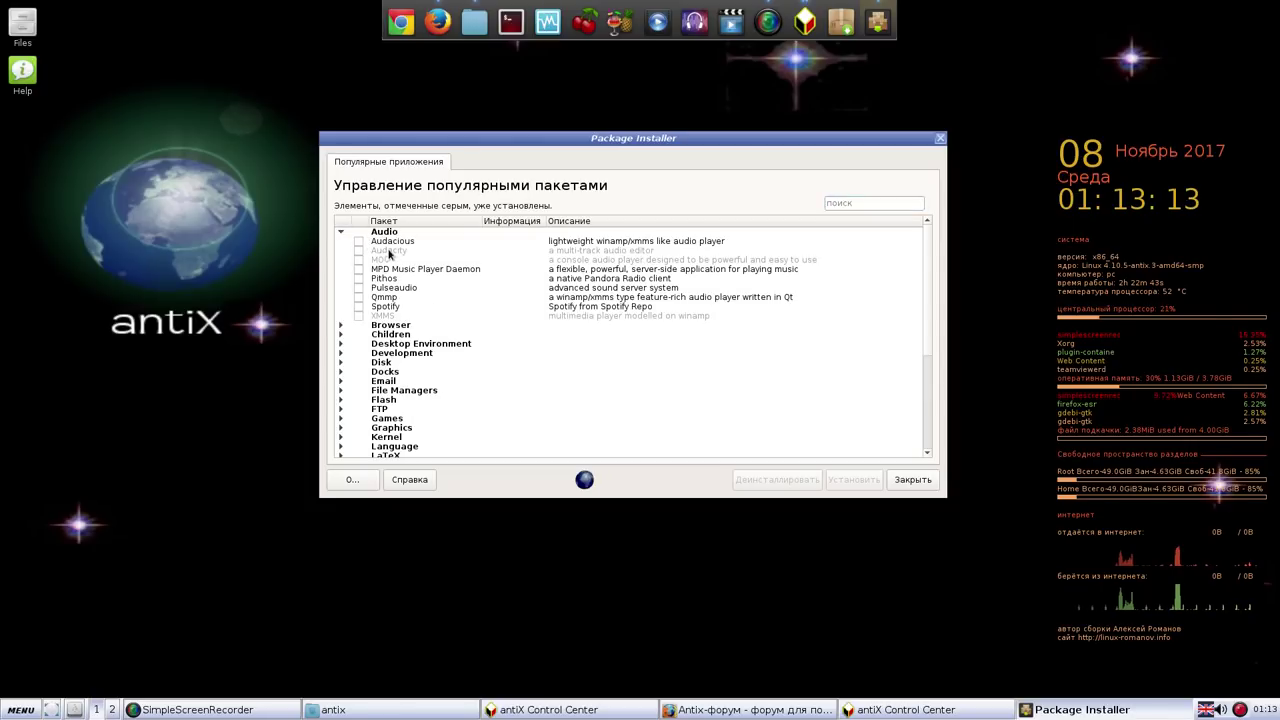
left_click(340, 326)
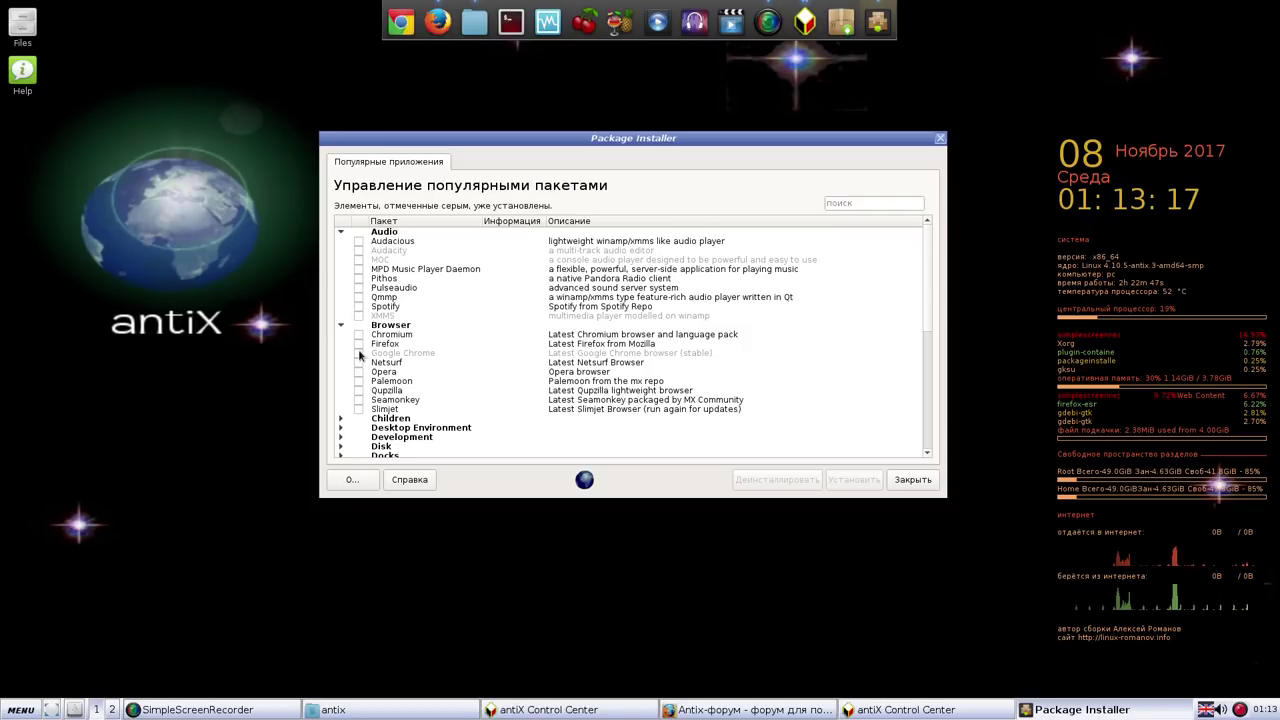
scroll(512, 356, "down", 2)
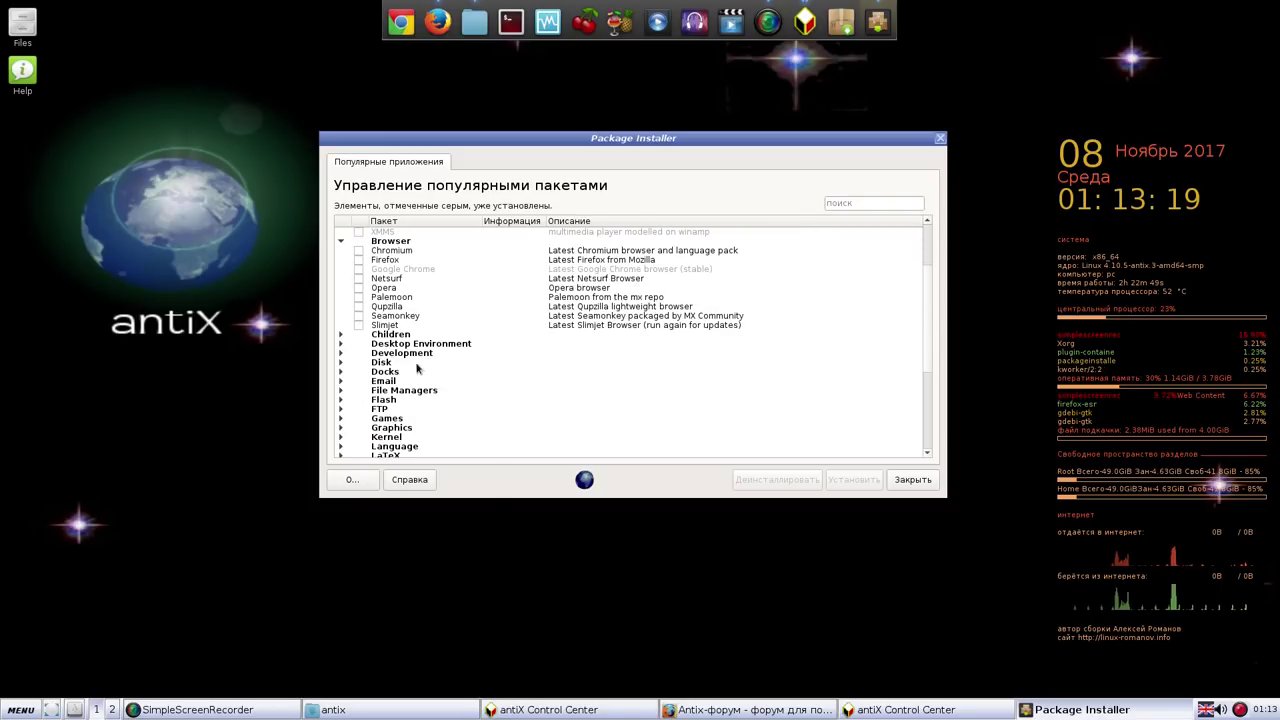
left_click(341, 344)
scroll(478, 382, "down", 2)
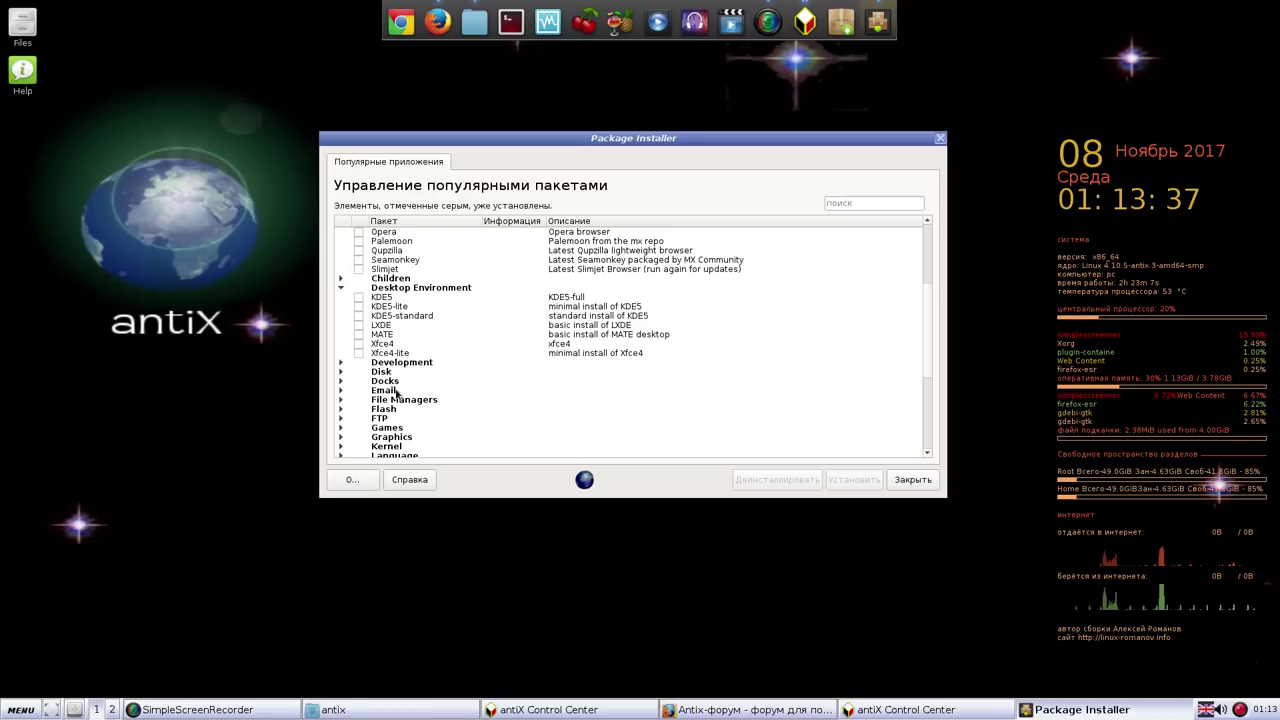
left_click(338, 383)
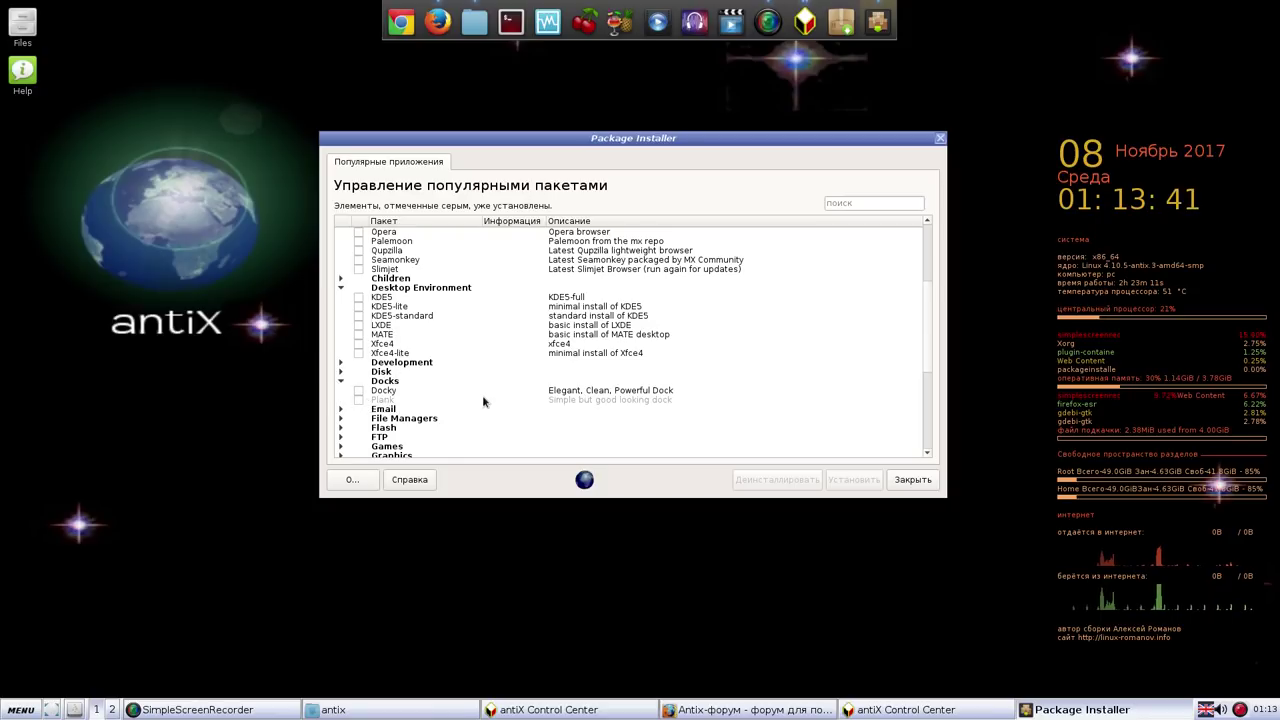
scroll(488, 397, "down", 3)
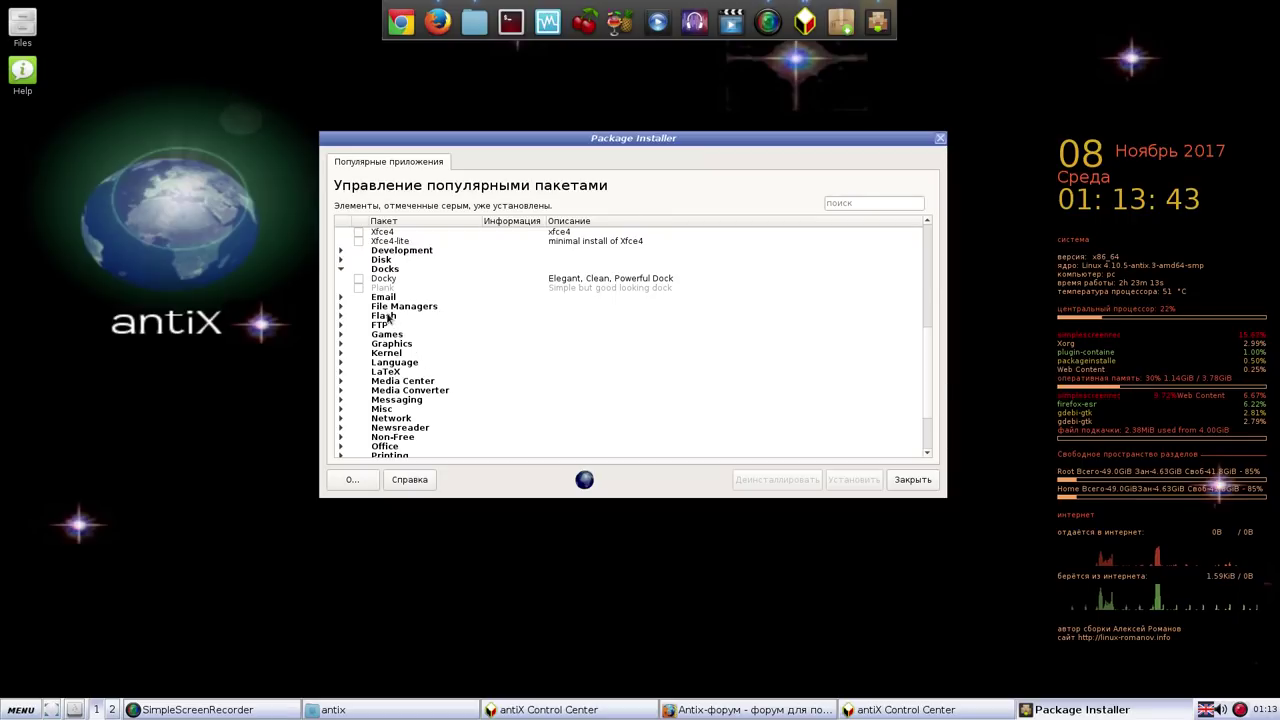
left_click(341, 308)
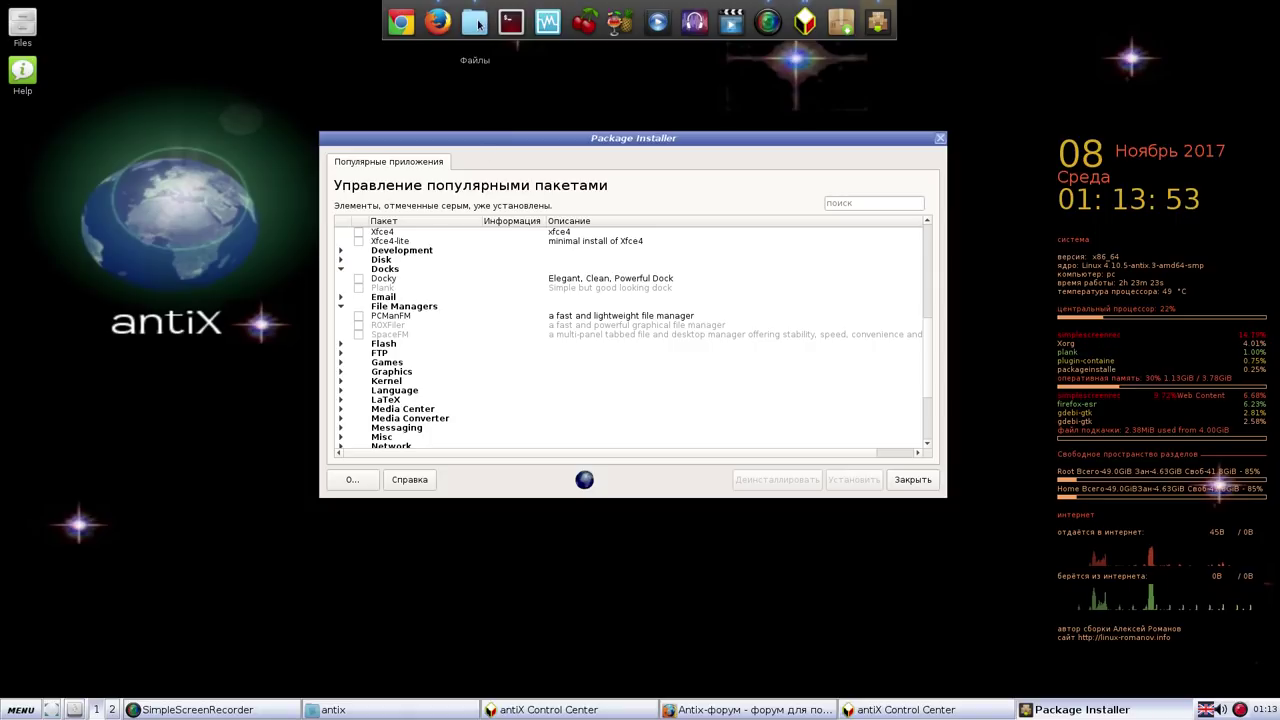
left_click(340, 372)
scroll(446, 390, "down", 2)
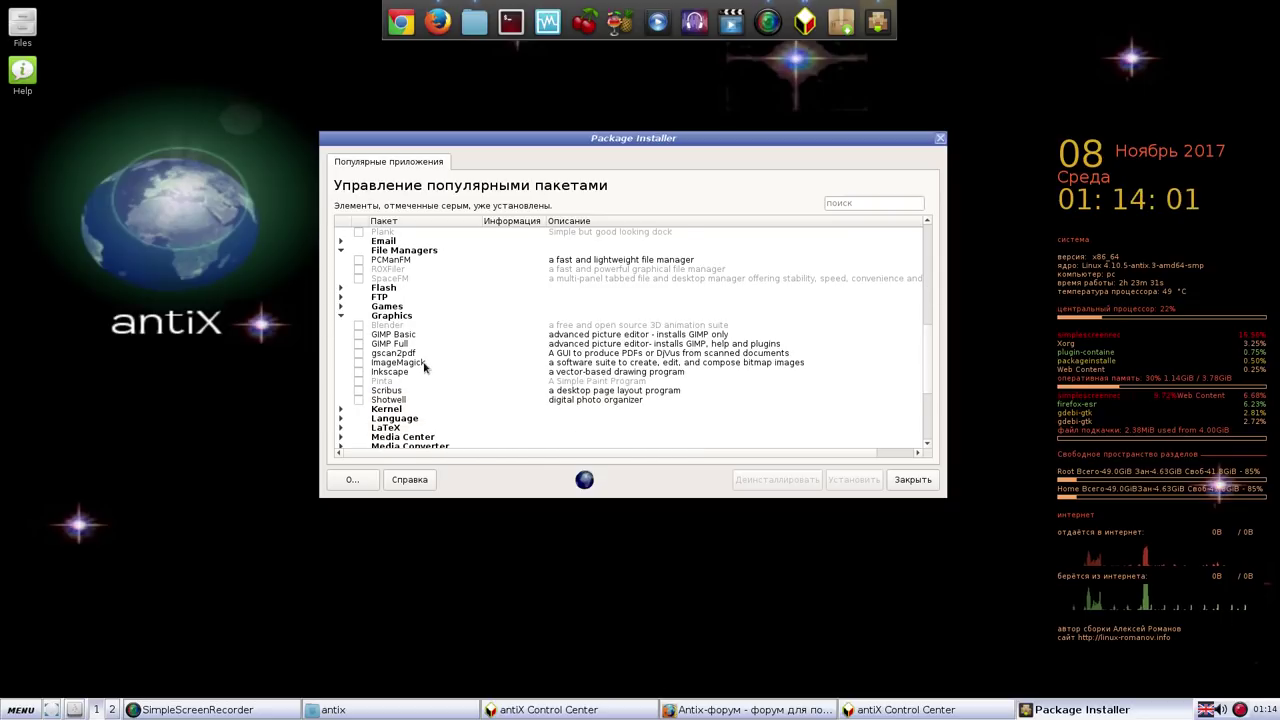
scroll(393, 391, "down", 3)
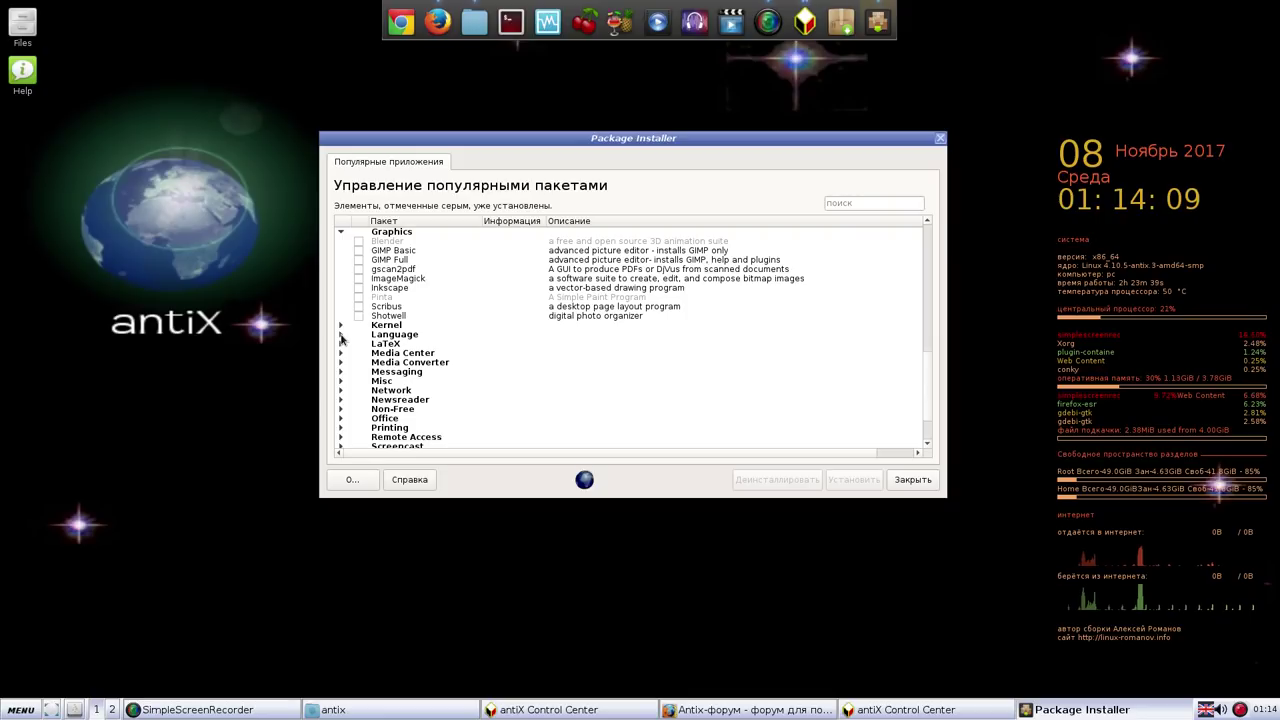
Step: In the file manager, check the size of the snapshot ISO in SB@home/antix/05/snapshot using the list view, and minimise the window
left_click(475, 22)
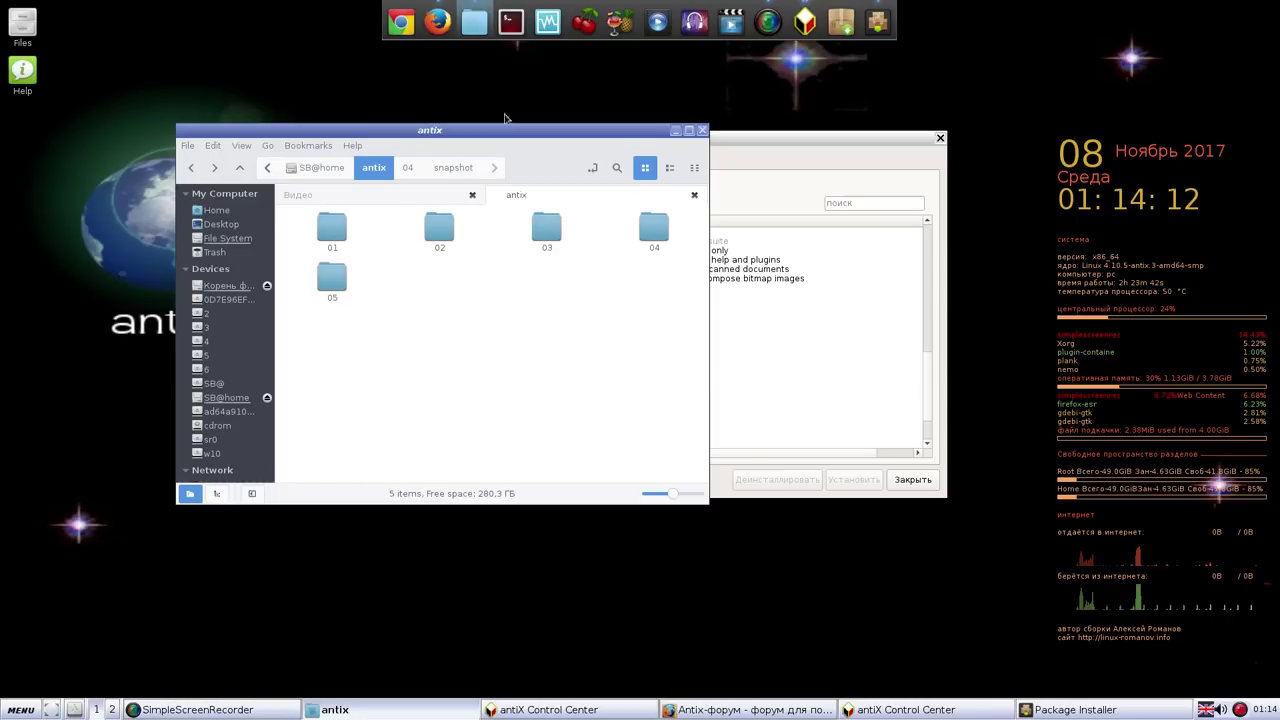
left_click(330, 279)
double_click(329, 279)
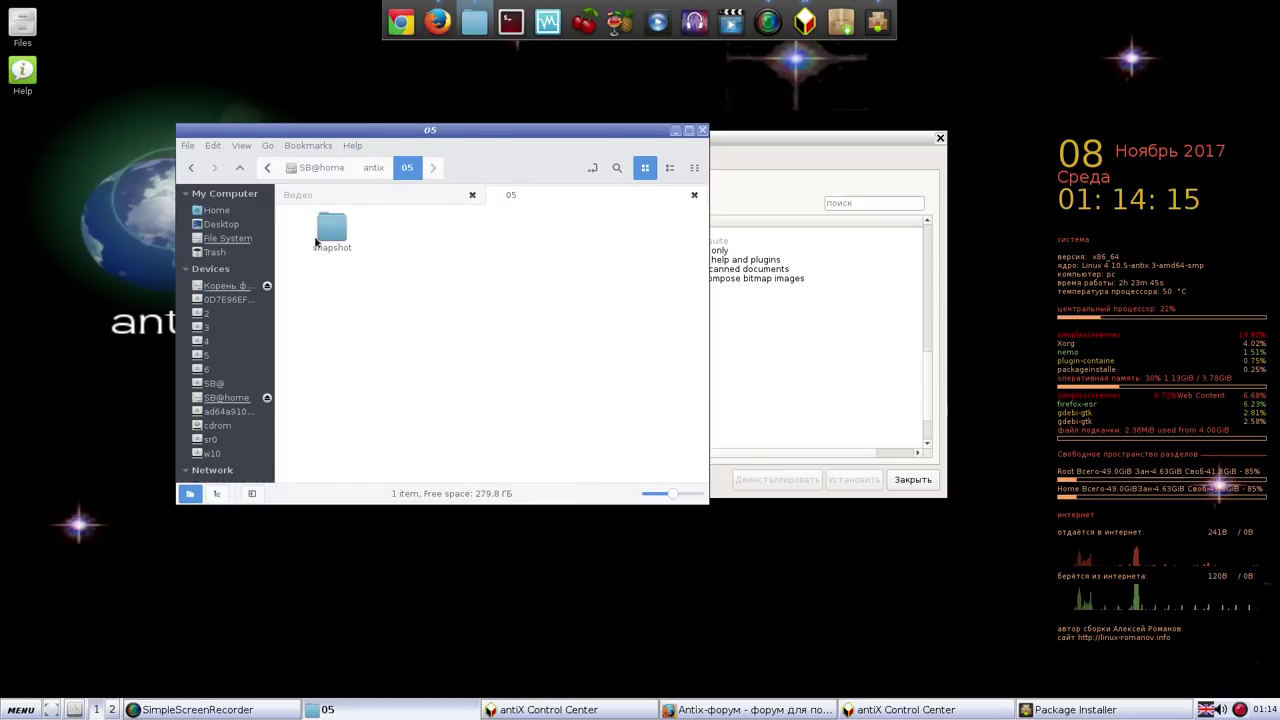
double_click(328, 230)
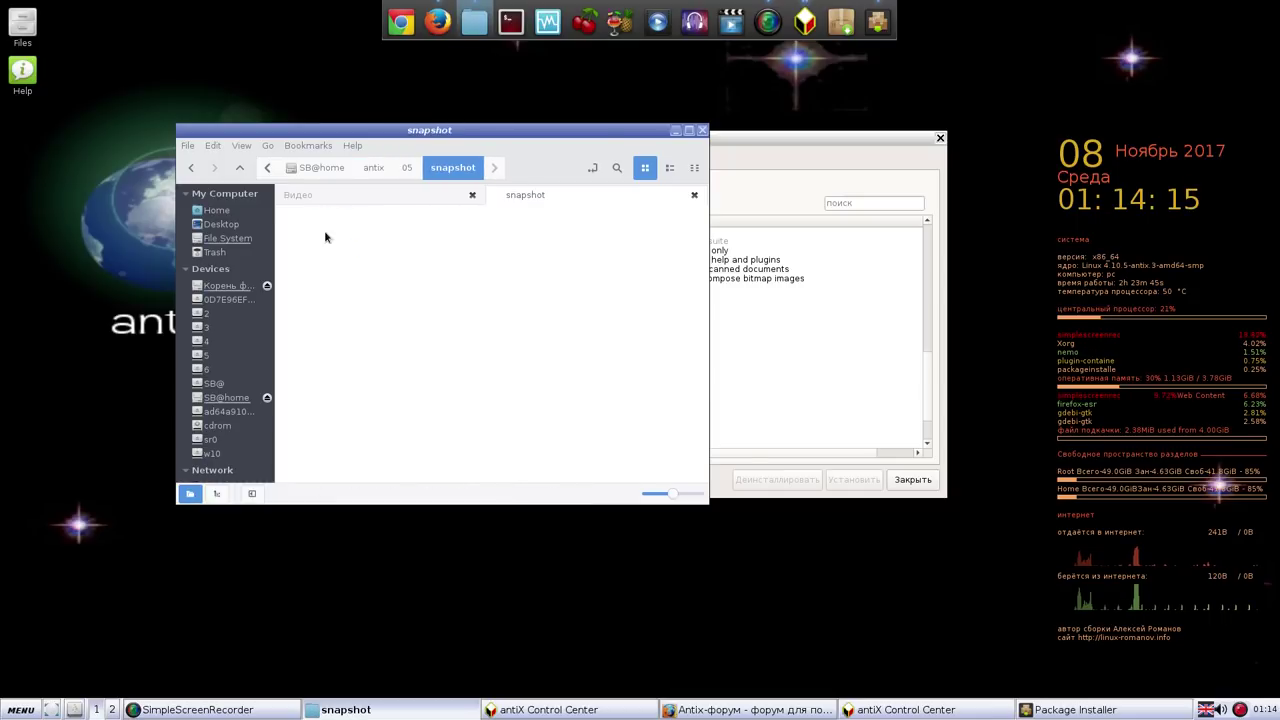
left_click(670, 167)
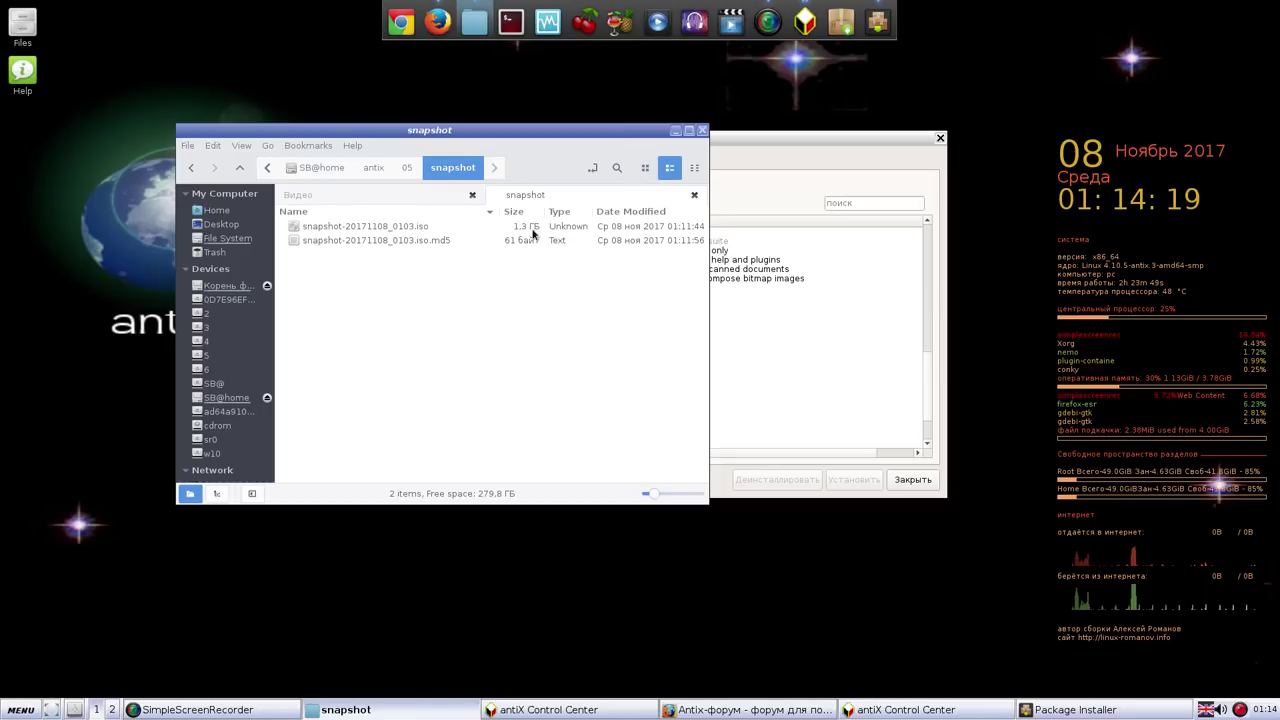
left_click(675, 133)
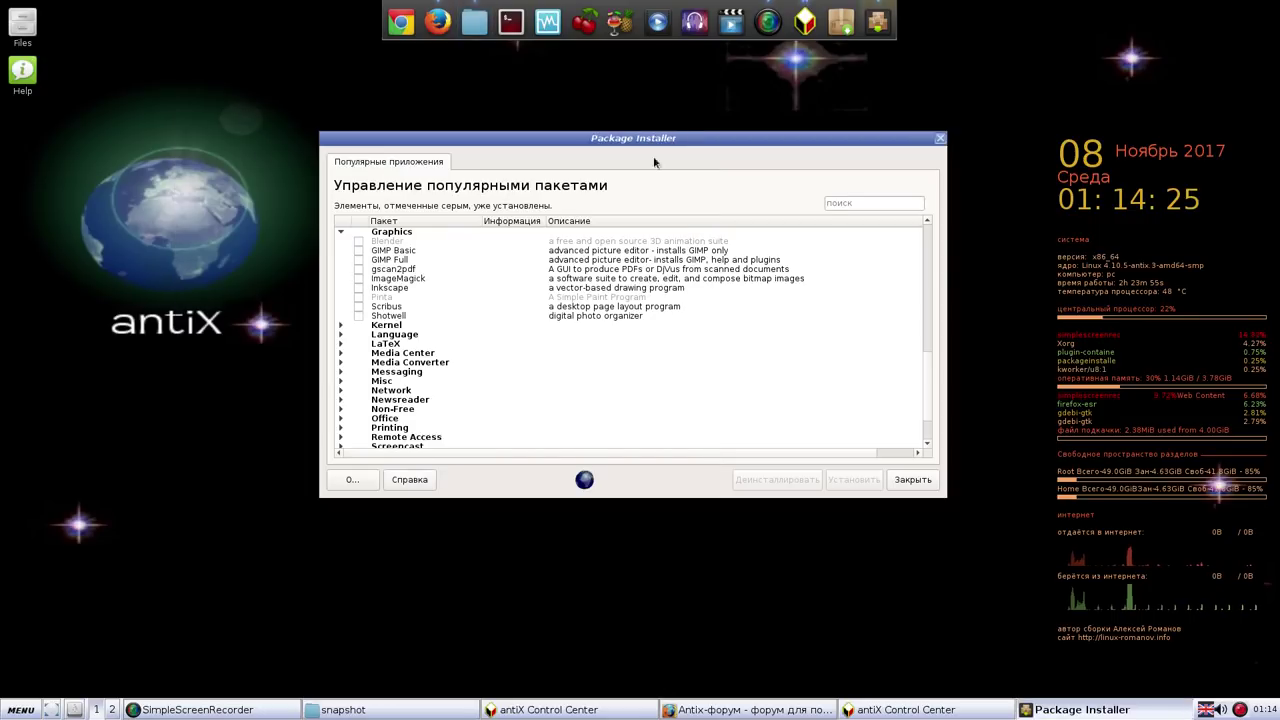
Step: In Package Installer's Language category, mark Russian_Core, Russian_Default_Firefox_esr, Russian_Firefox and Russian_Fonts for installation
left_click(341, 334)
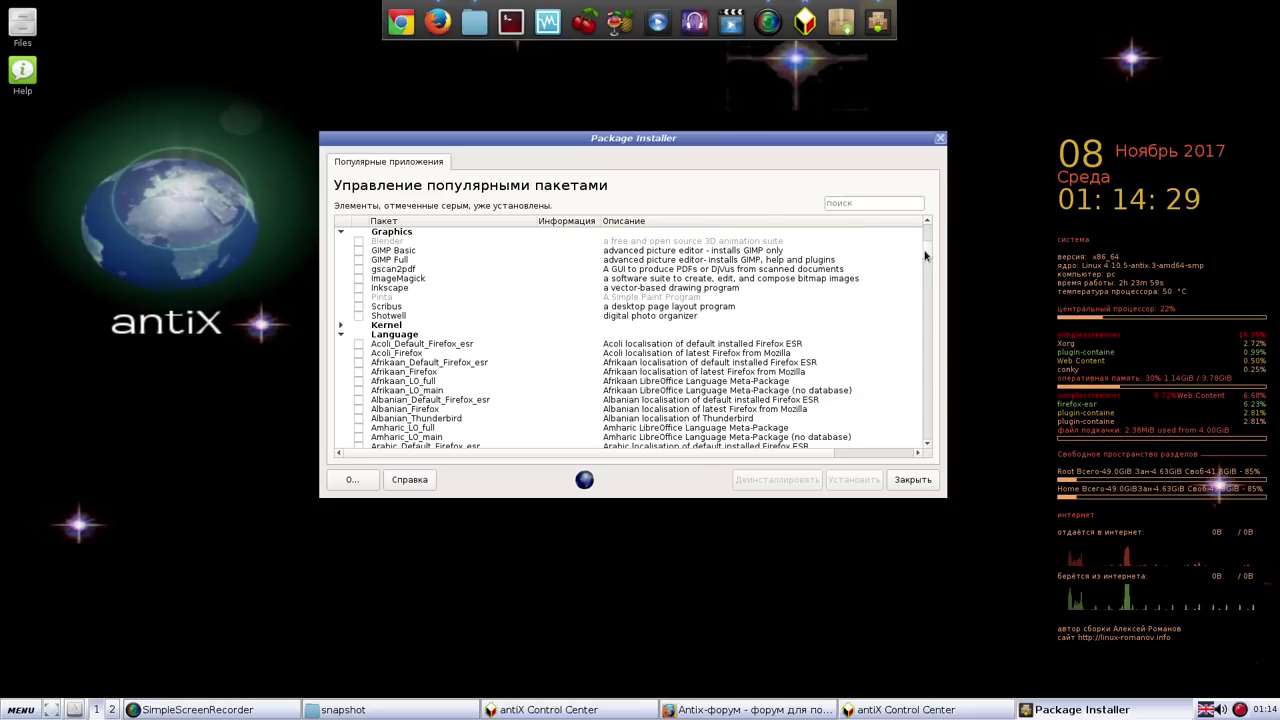
scroll(921, 268, "down", 12)
left_click_drag(921, 268, 874, 372)
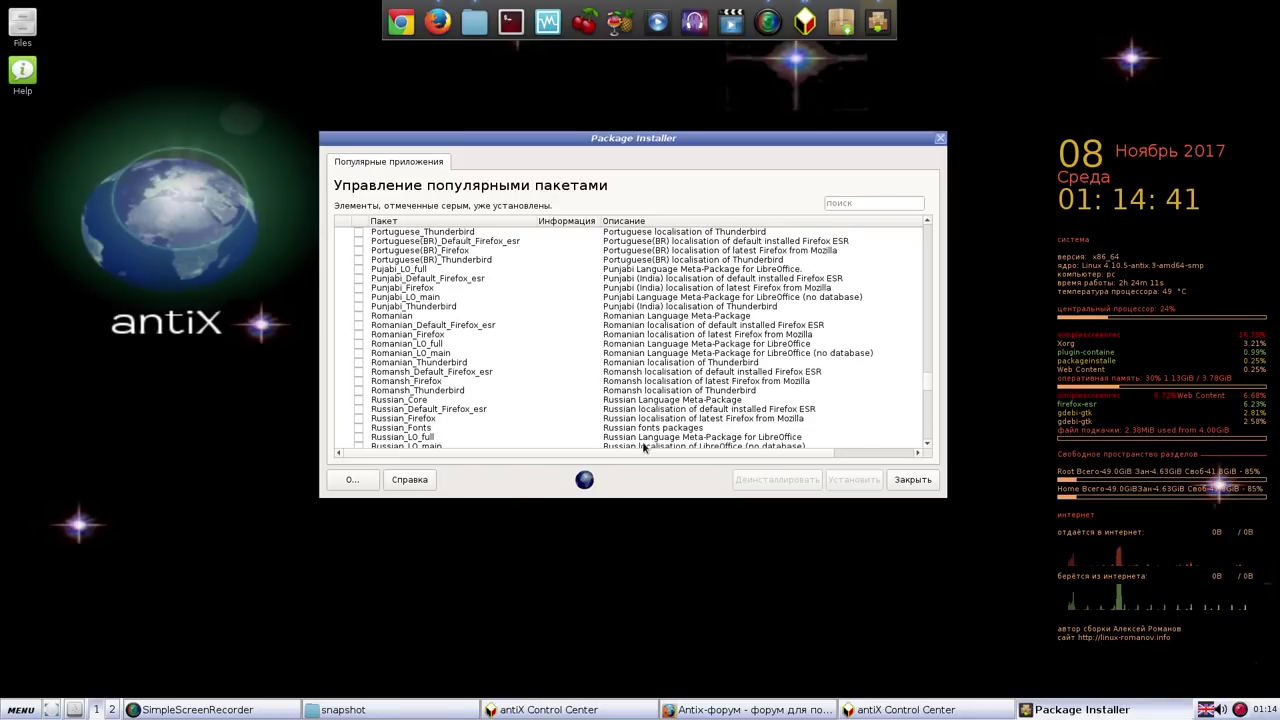
left_click(358, 400)
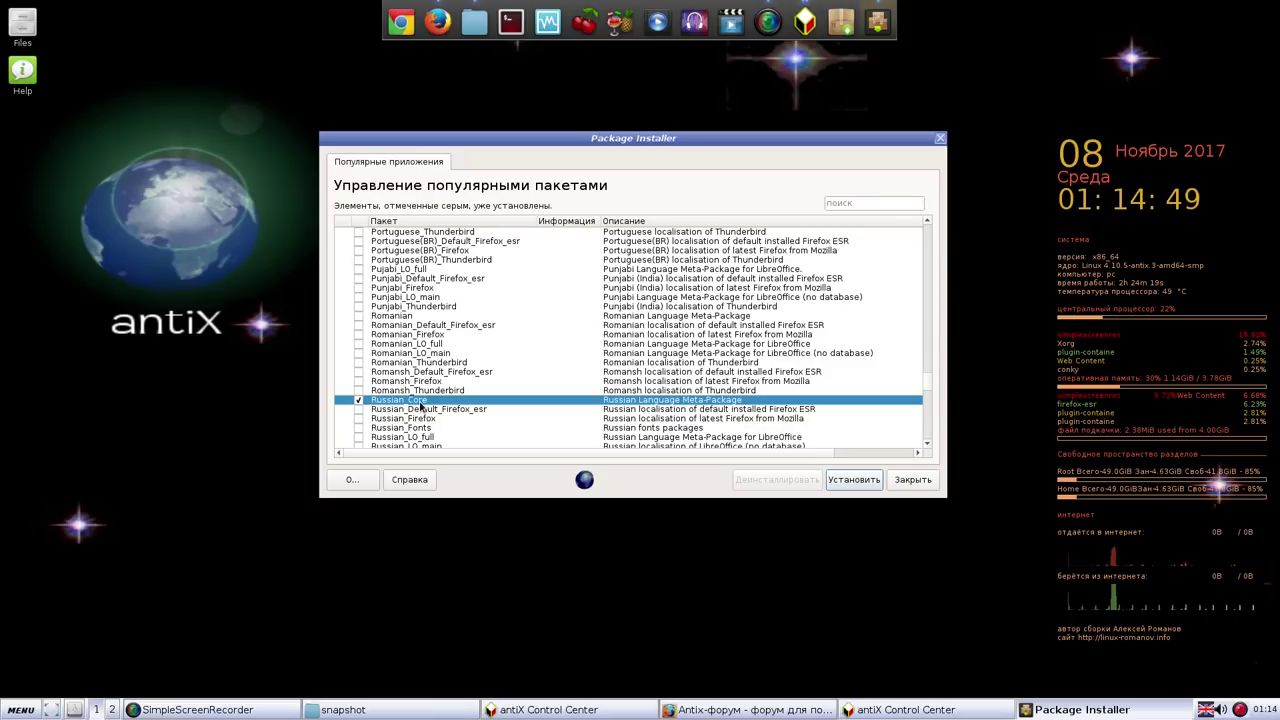
left_click(358, 410)
left_click(361, 420)
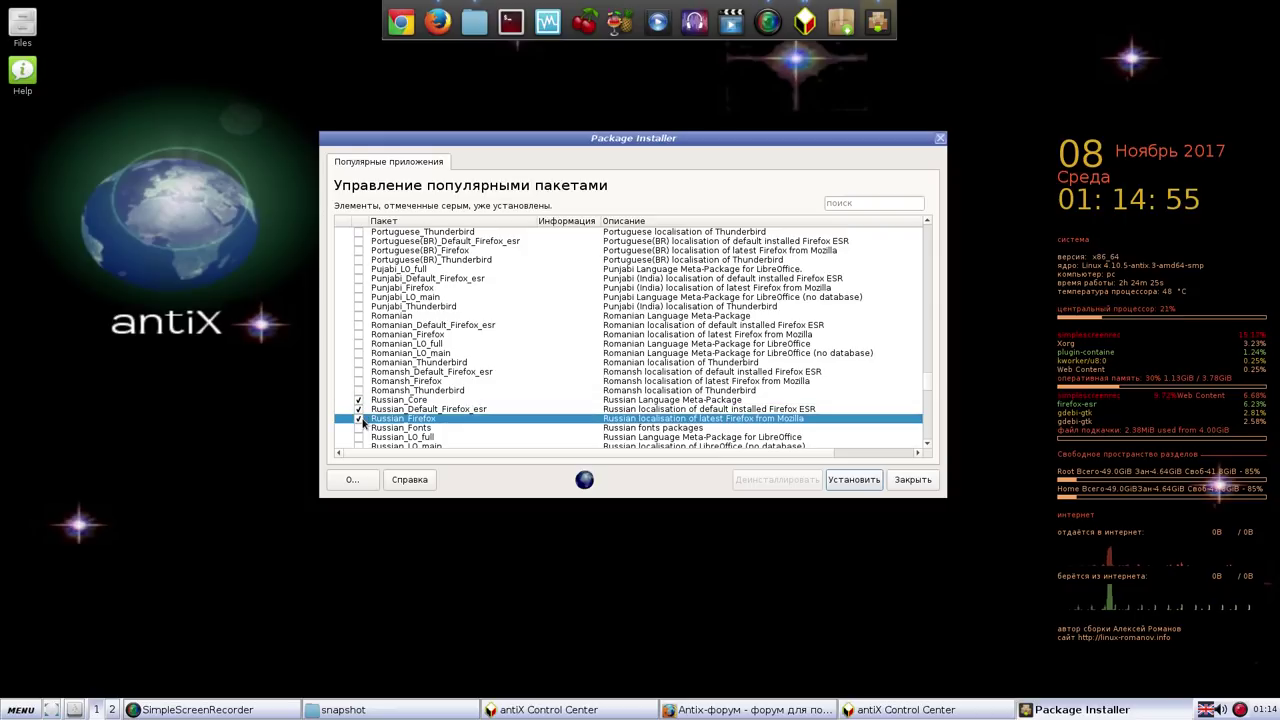
left_click(360, 429)
Step: Also mark Russian_LO_full and Russian_LO_main, and start installing all the marked Russian packages
scroll(464, 420, "down", 2)
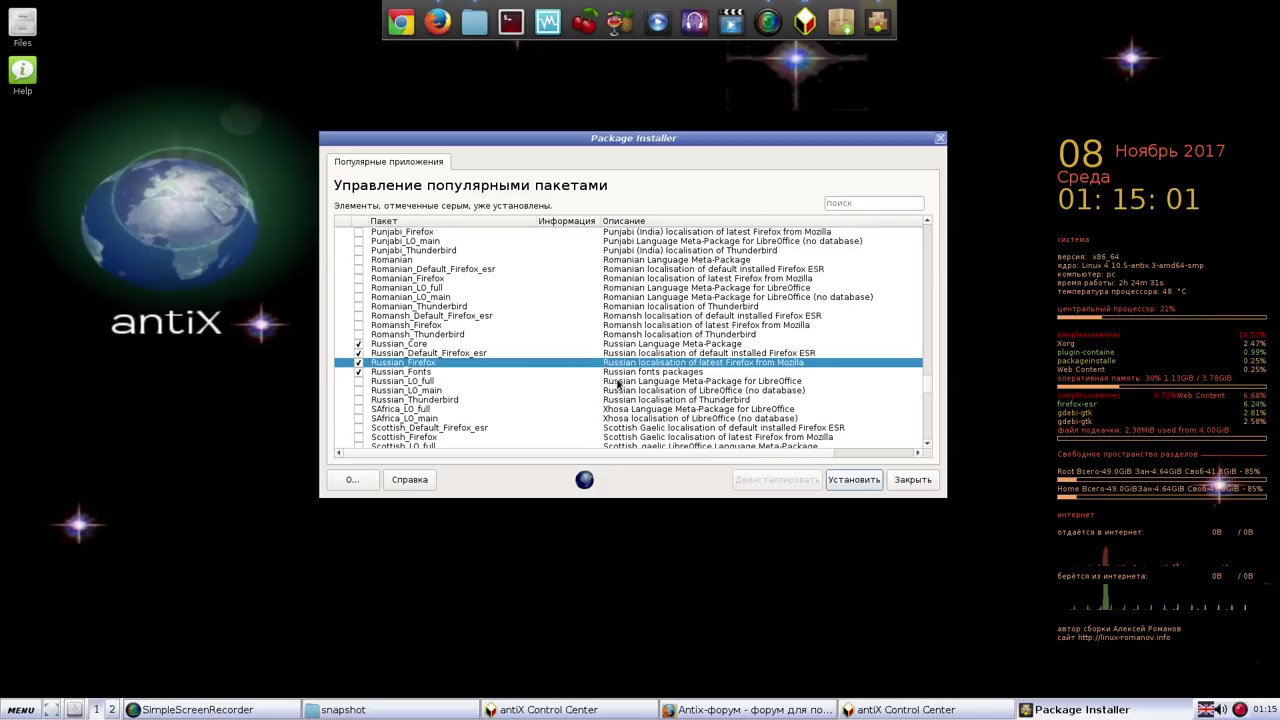
left_click(359, 382)
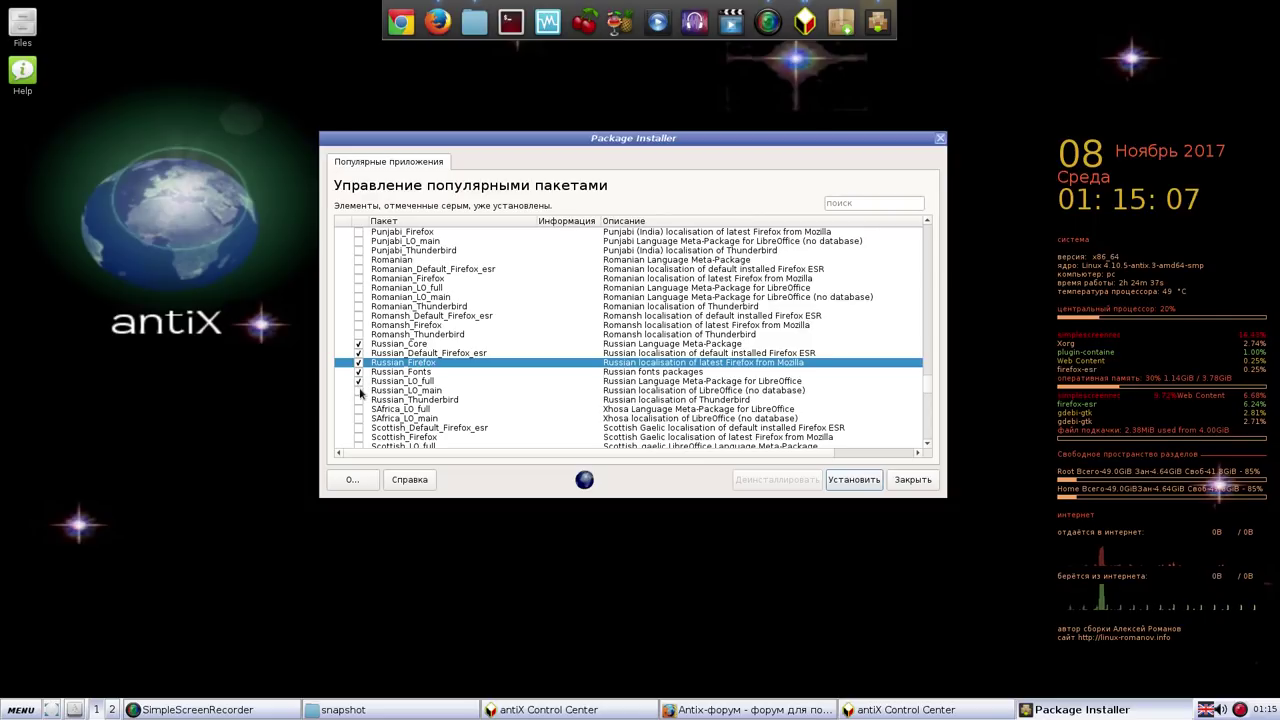
left_click(359, 390)
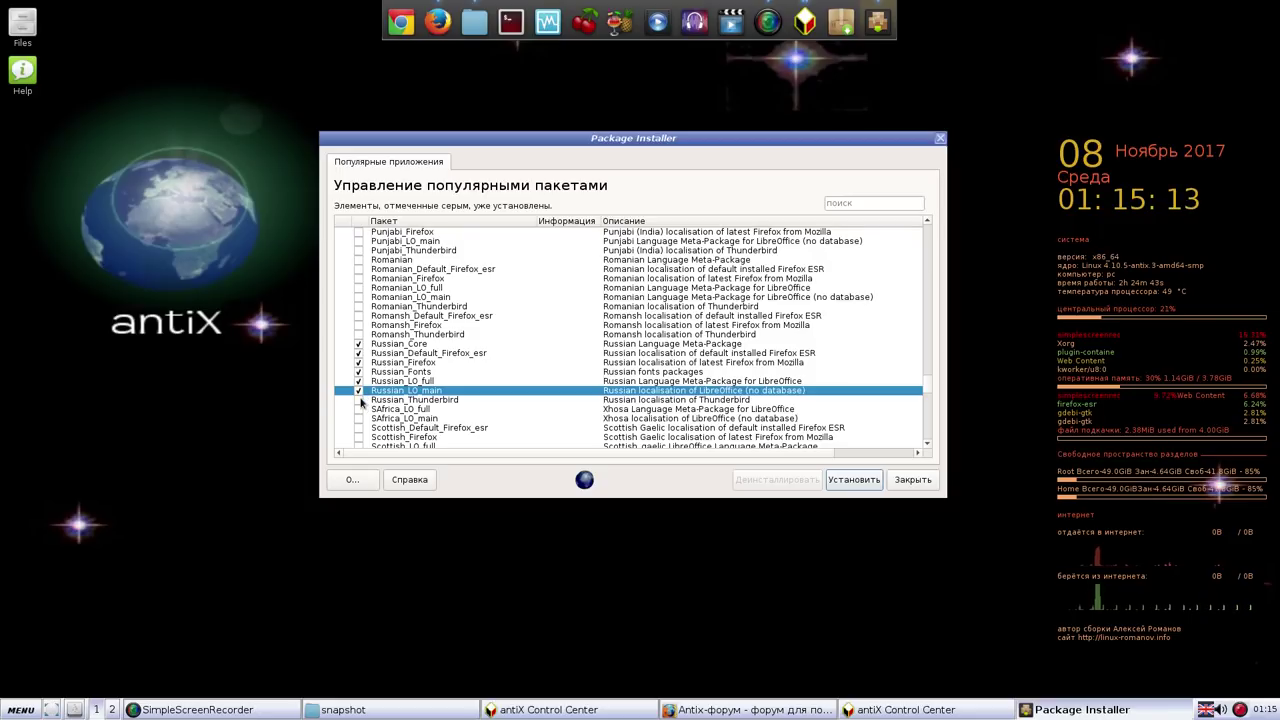
left_click(848, 482)
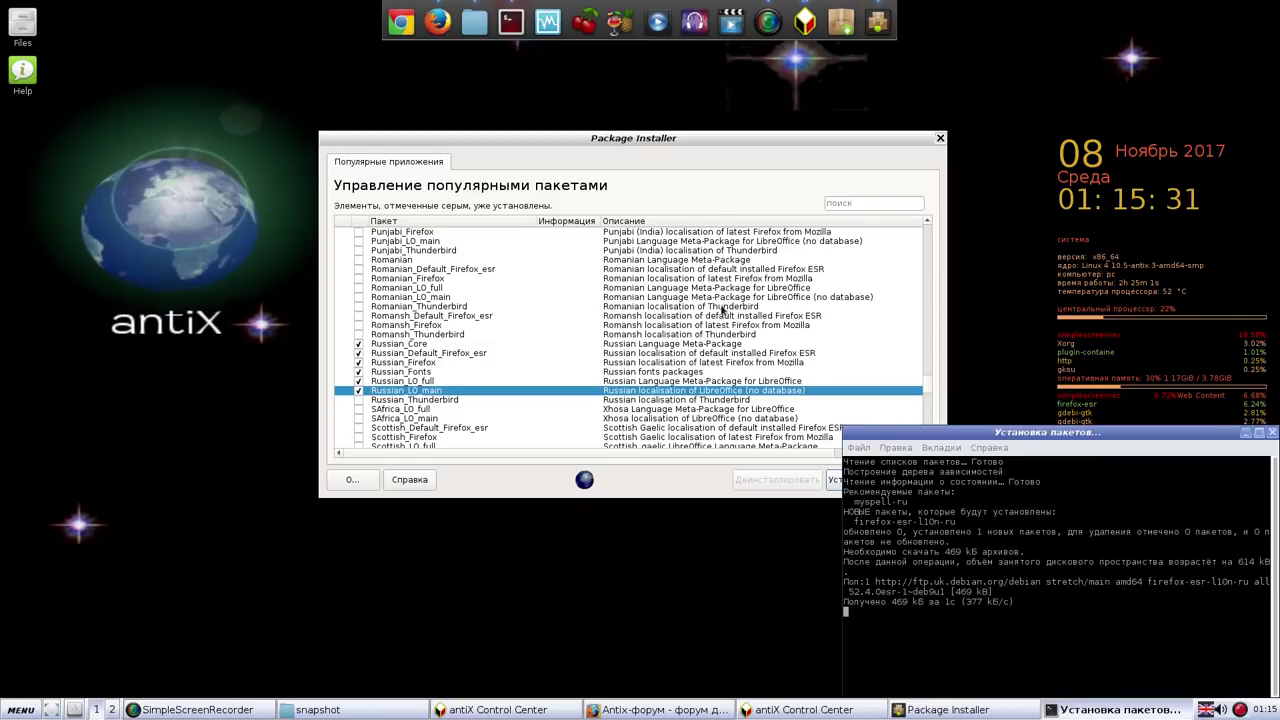
Step: Look through the Media Center and Misc packages in Package Installer, minimising the antiX Control Center window behind it
left_click_drag(706, 137, 539, 100)
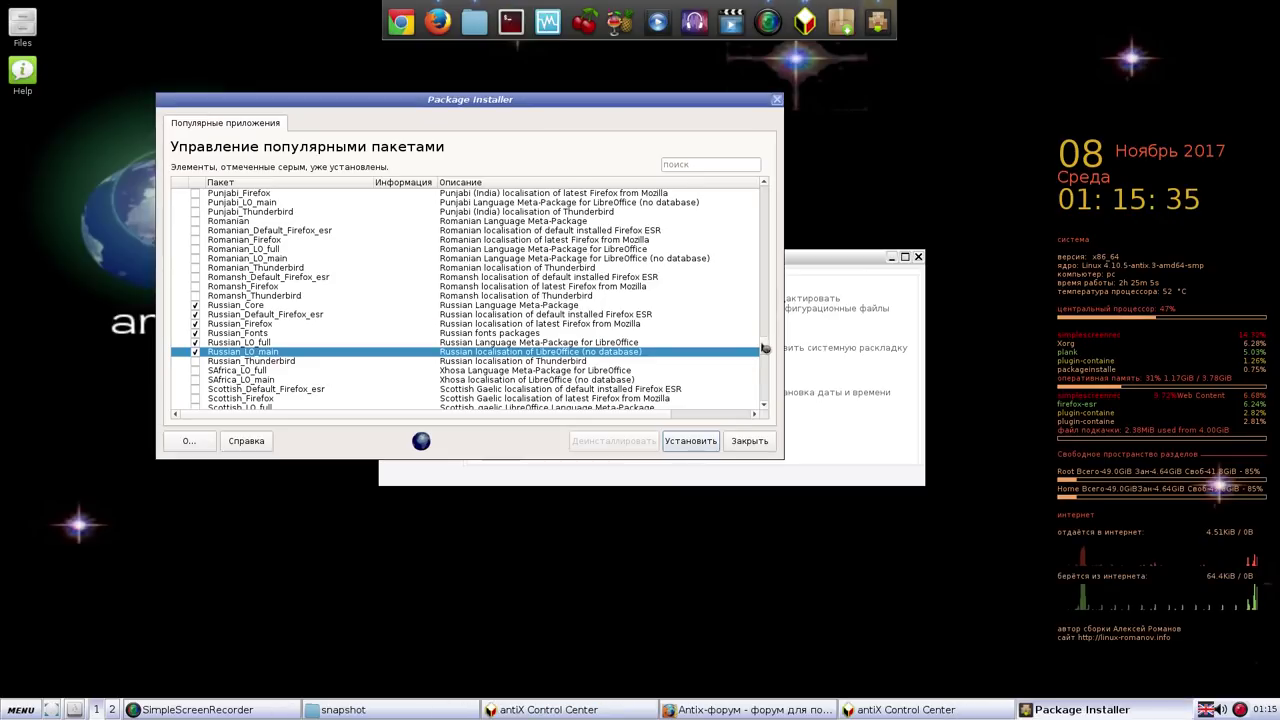
left_click_drag(765, 349, 757, 389)
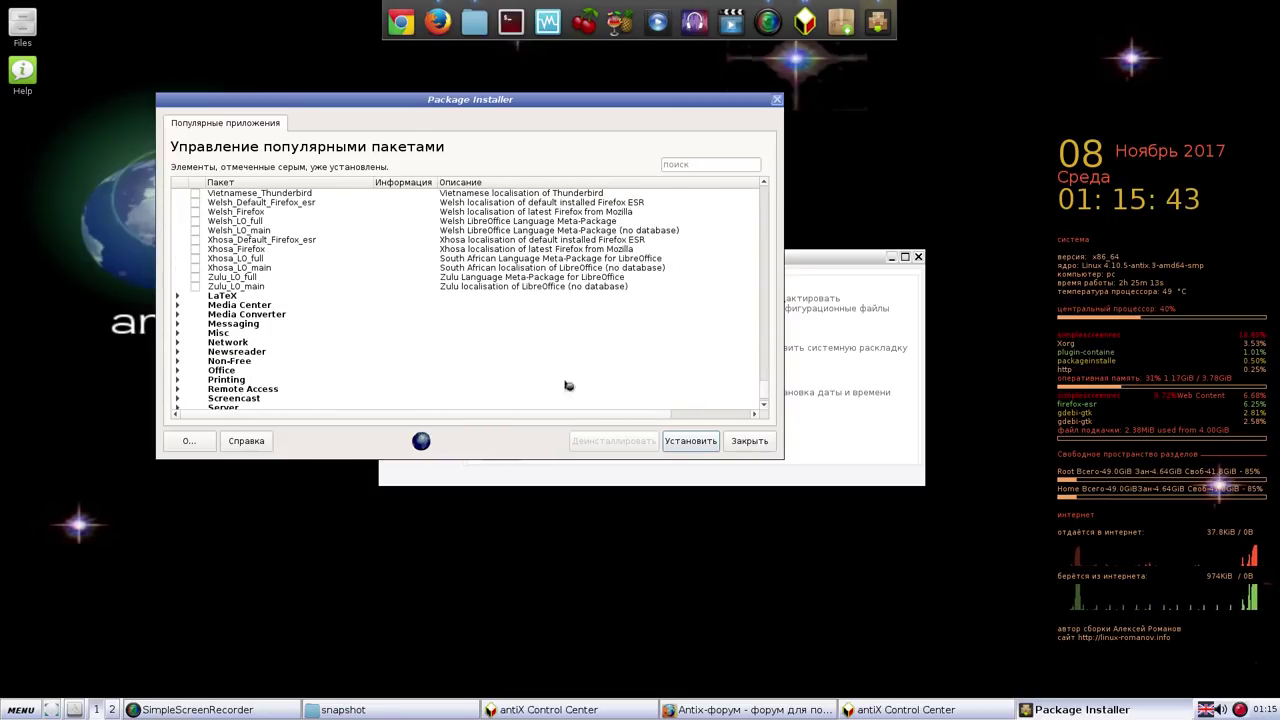
left_click(178, 305)
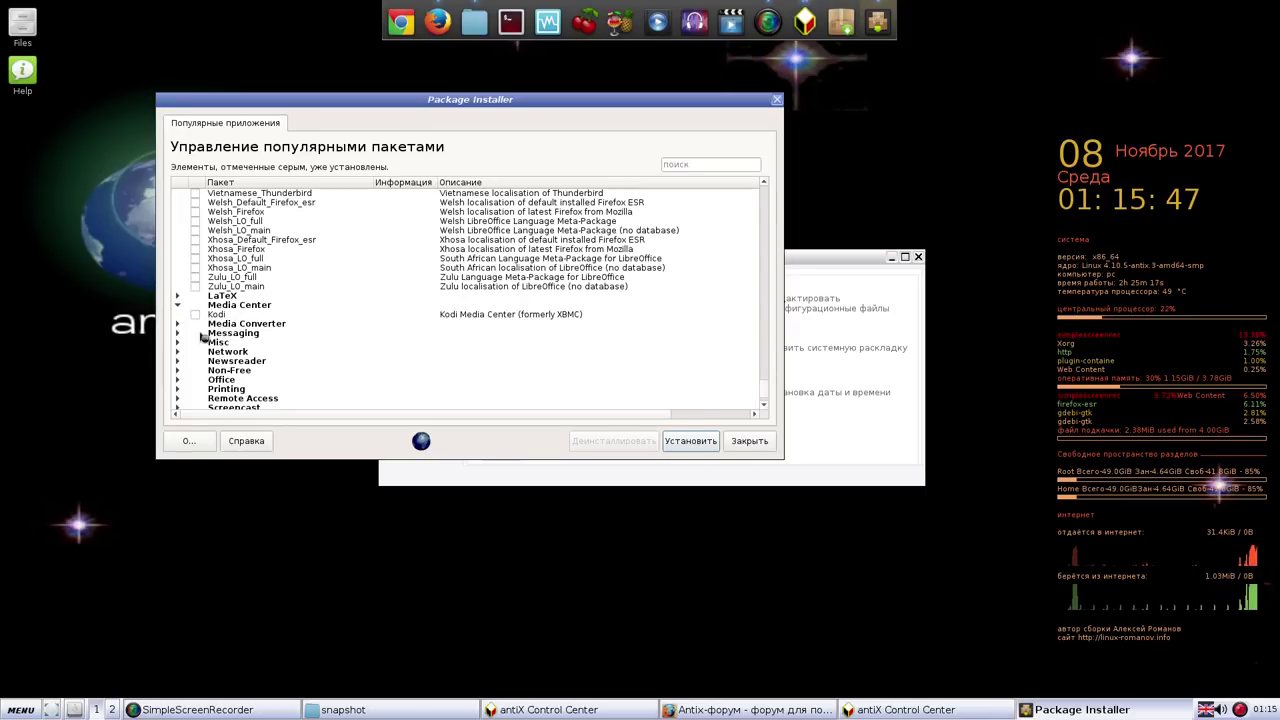
left_click(840, 261)
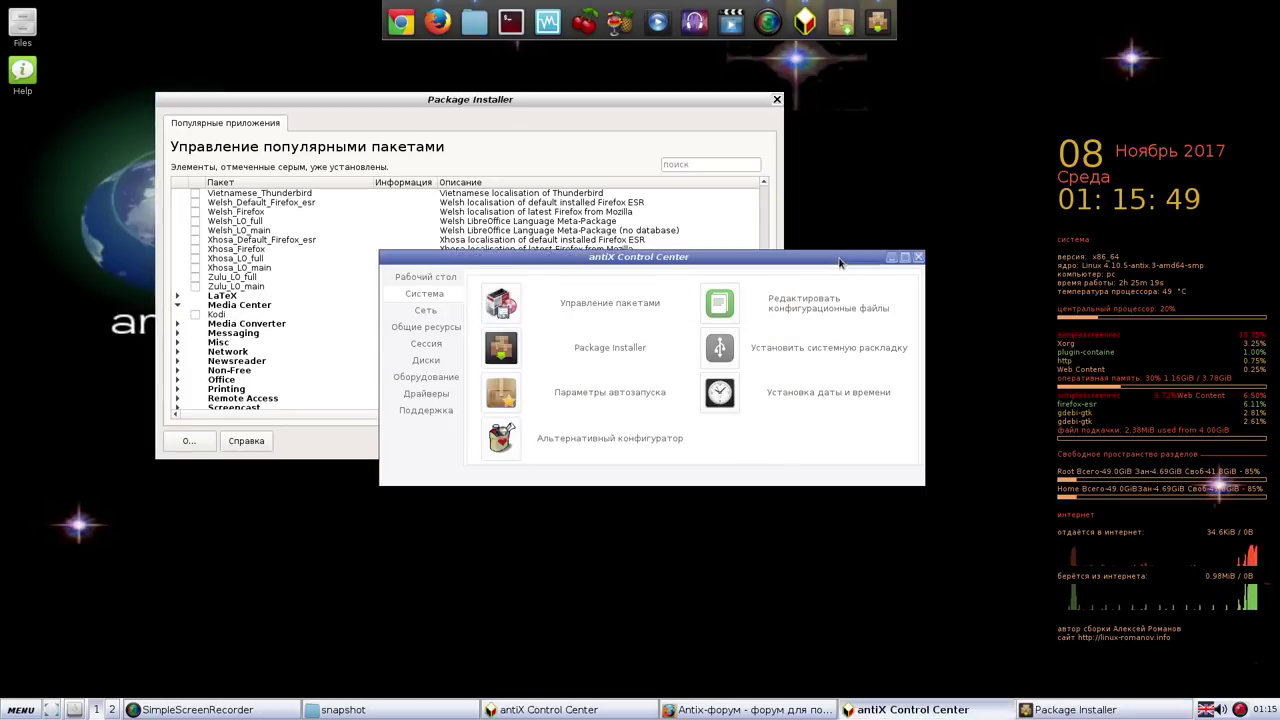
left_click(892, 260)
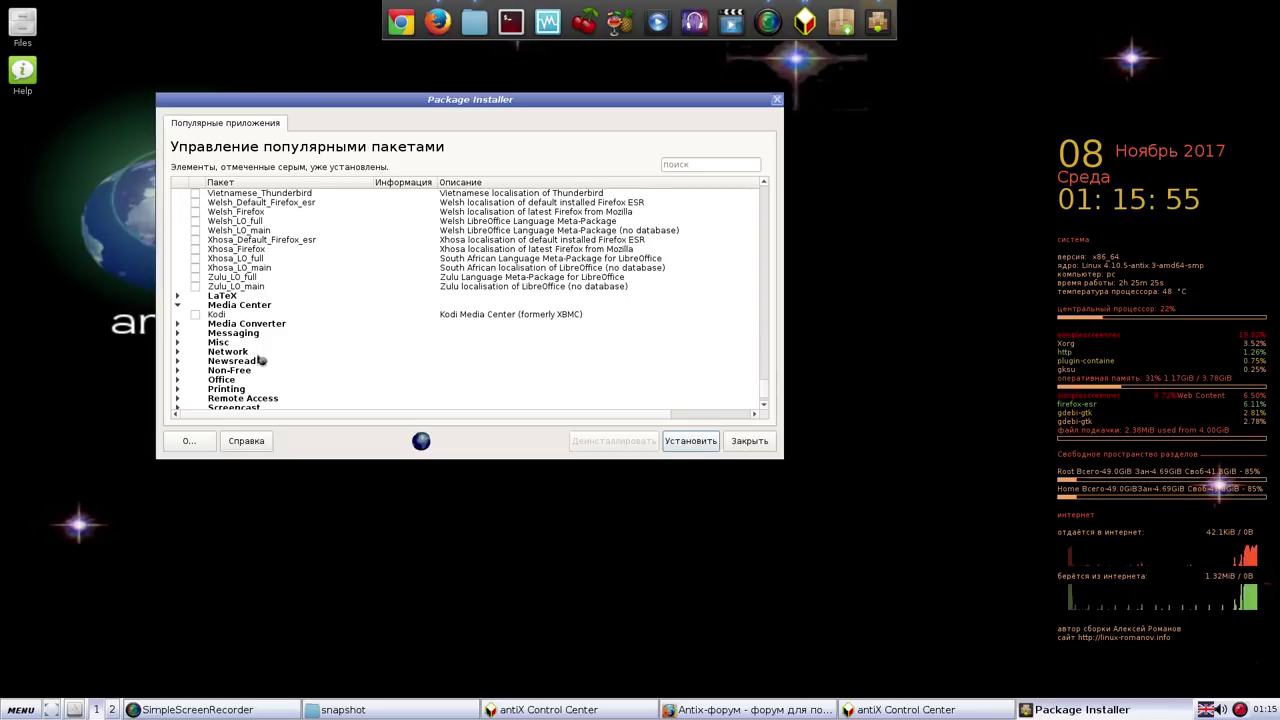
left_click(180, 344)
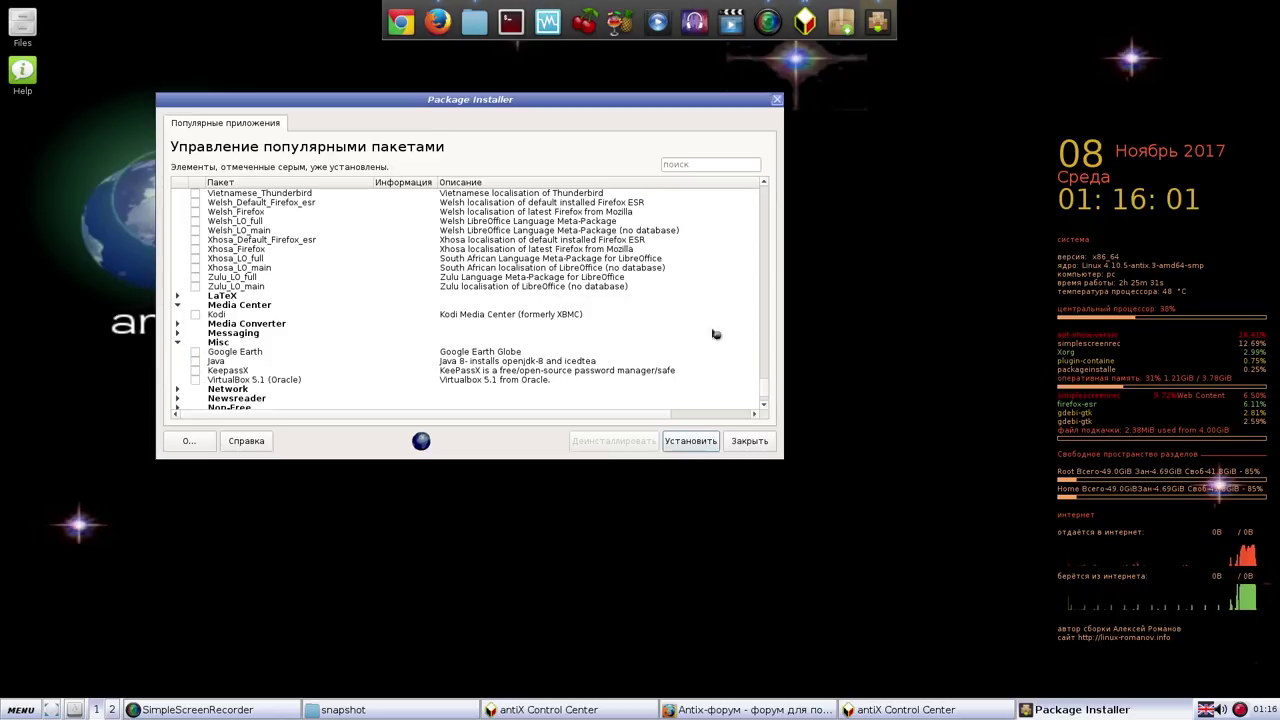
scroll(768, 392, "down", 3)
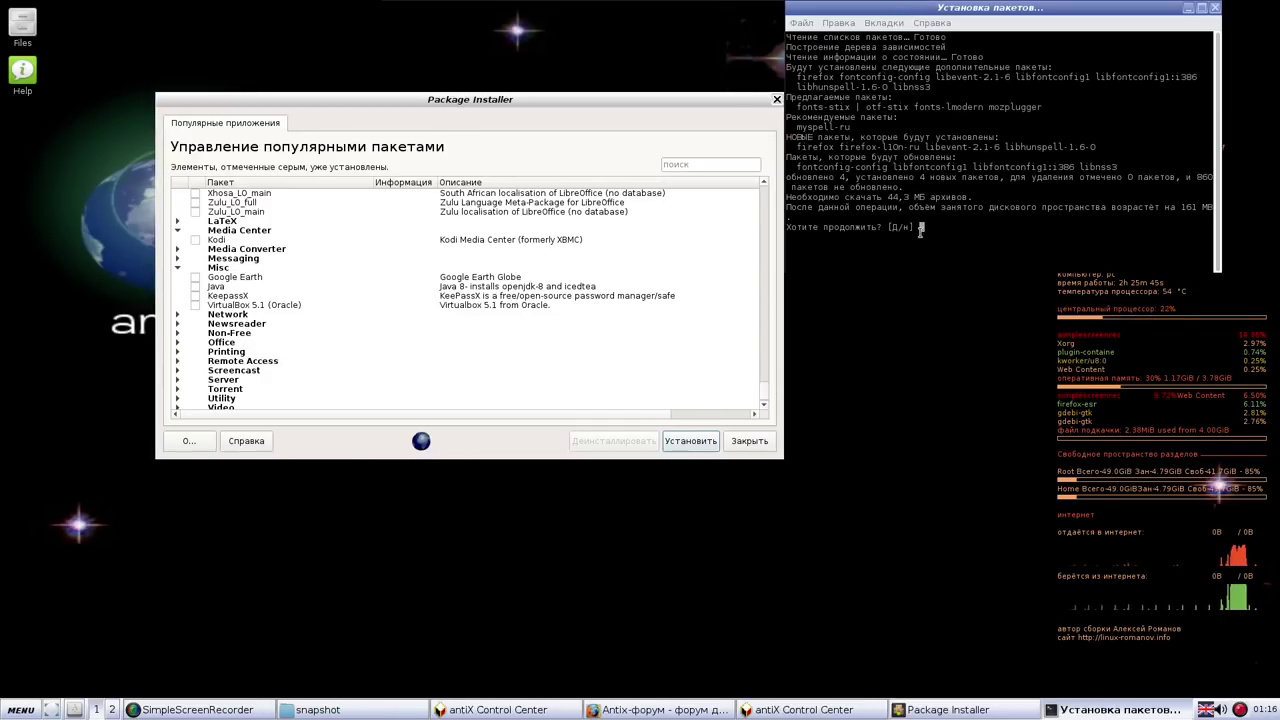
Step: Confirm in the installation terminal that the Russian Firefox localisation and its additional packages should be installed
double_click(920, 229)
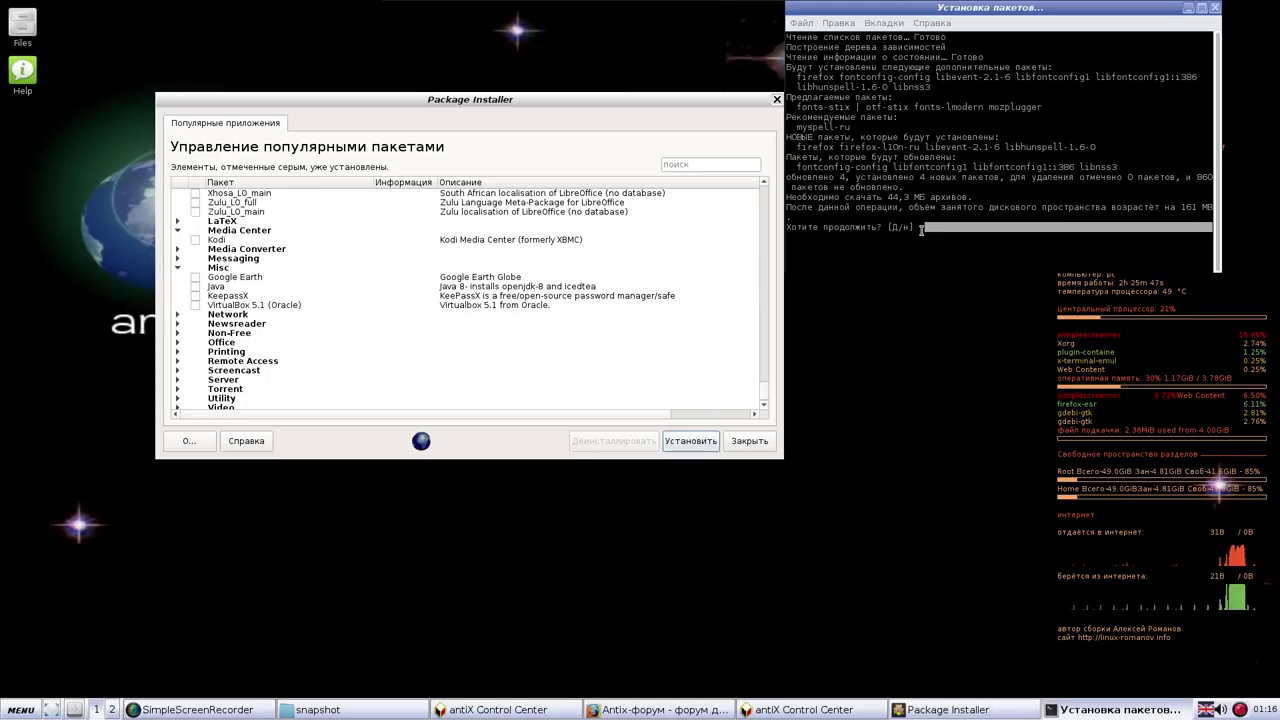
key("Return")
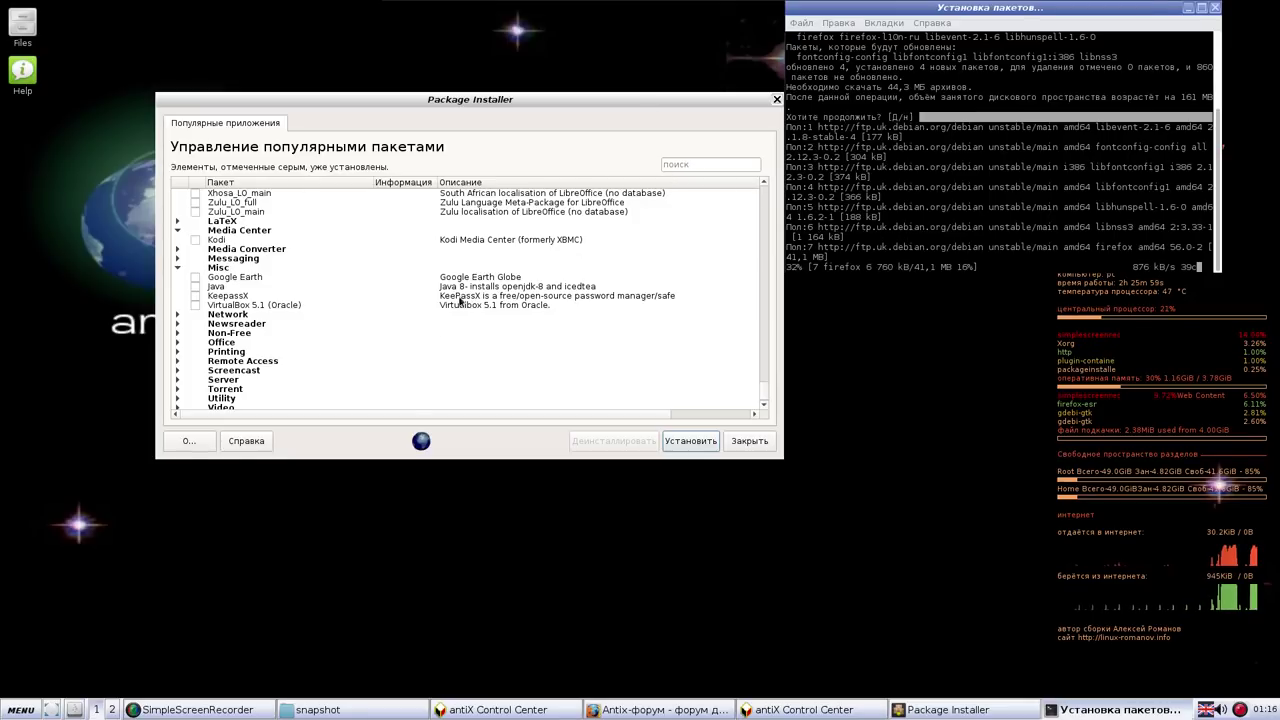
Step: Look through the Non-Free, Office, Printing and Screencast packages in Package Installer
left_click(177, 334)
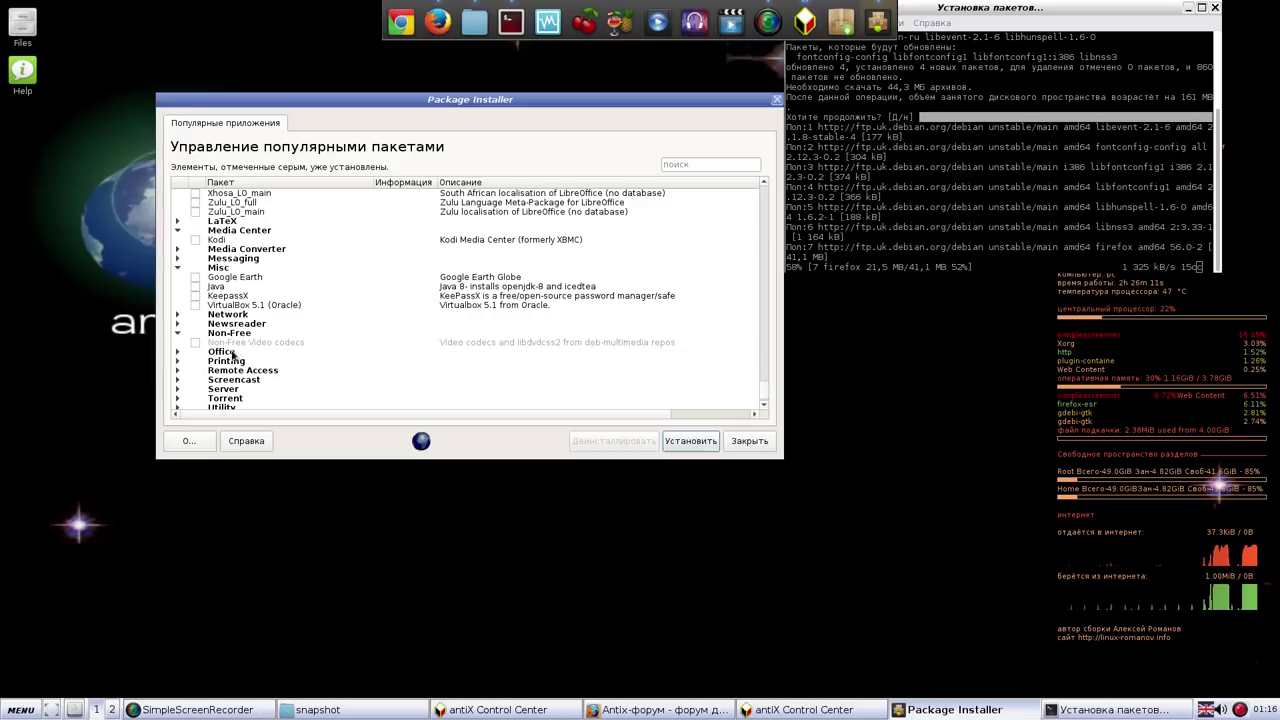
left_click(178, 352)
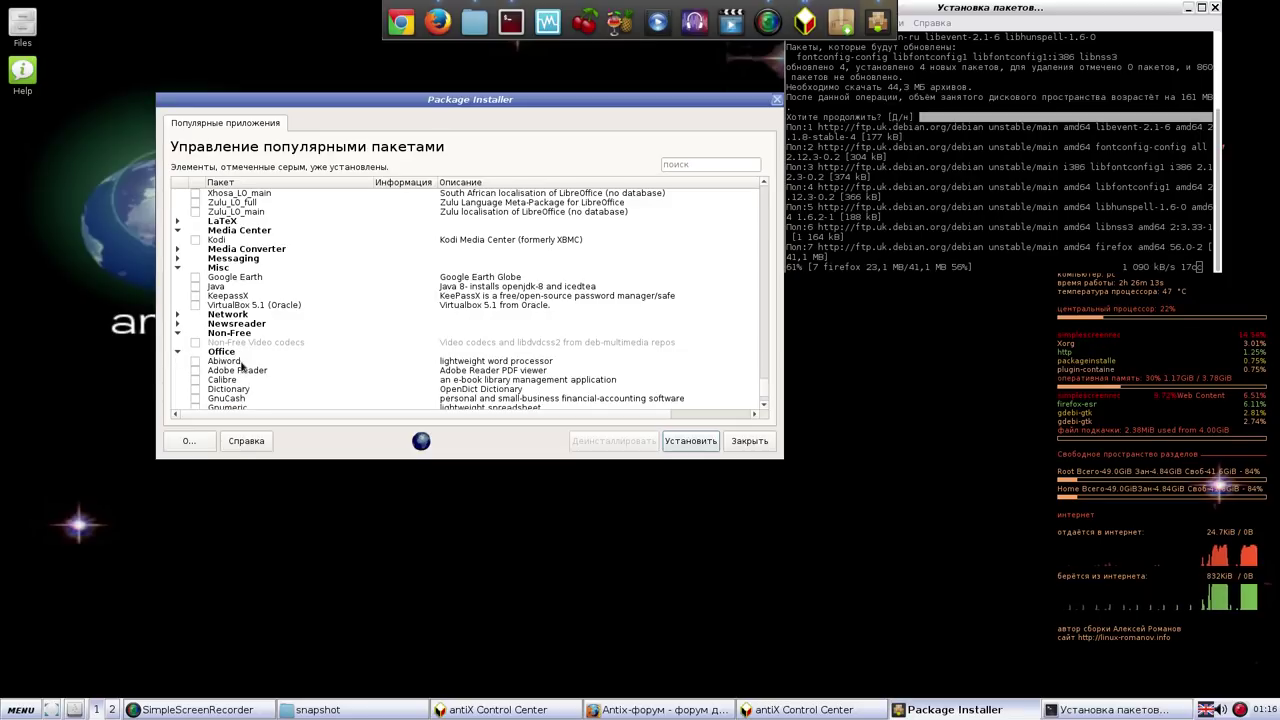
scroll(335, 376, "down", 4)
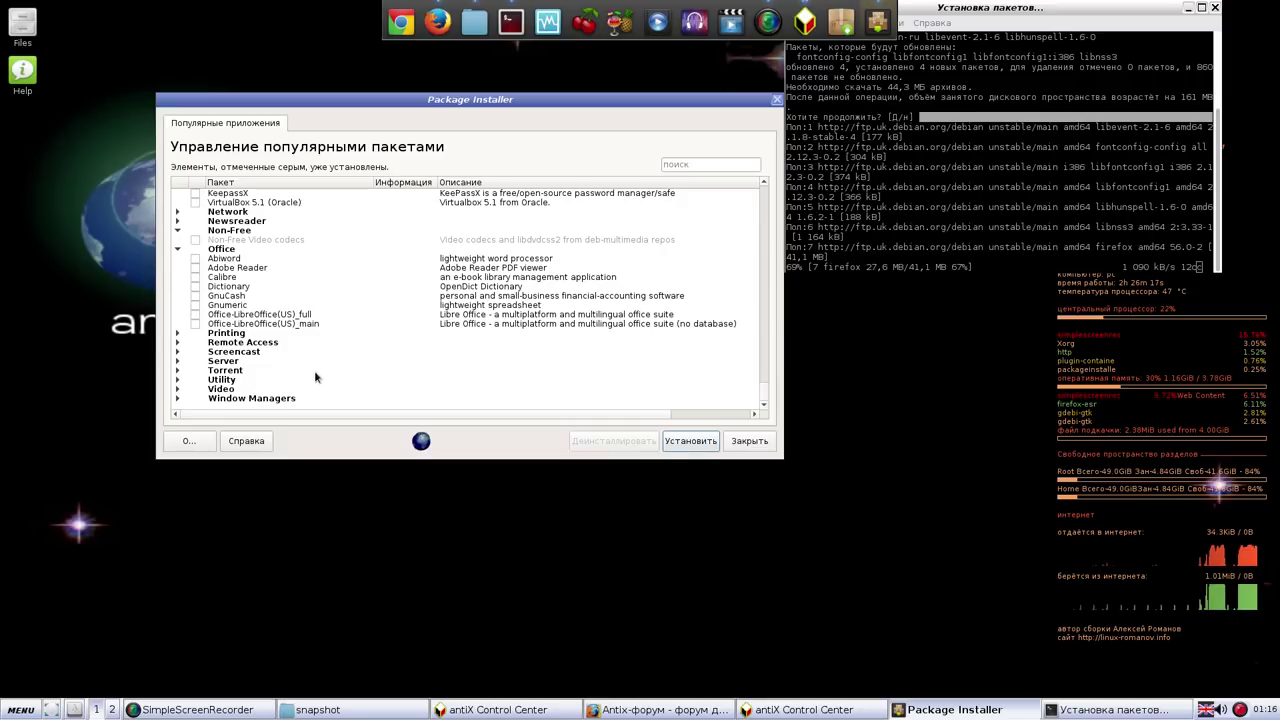
left_click(178, 333)
scroll(334, 379, "down", 1)
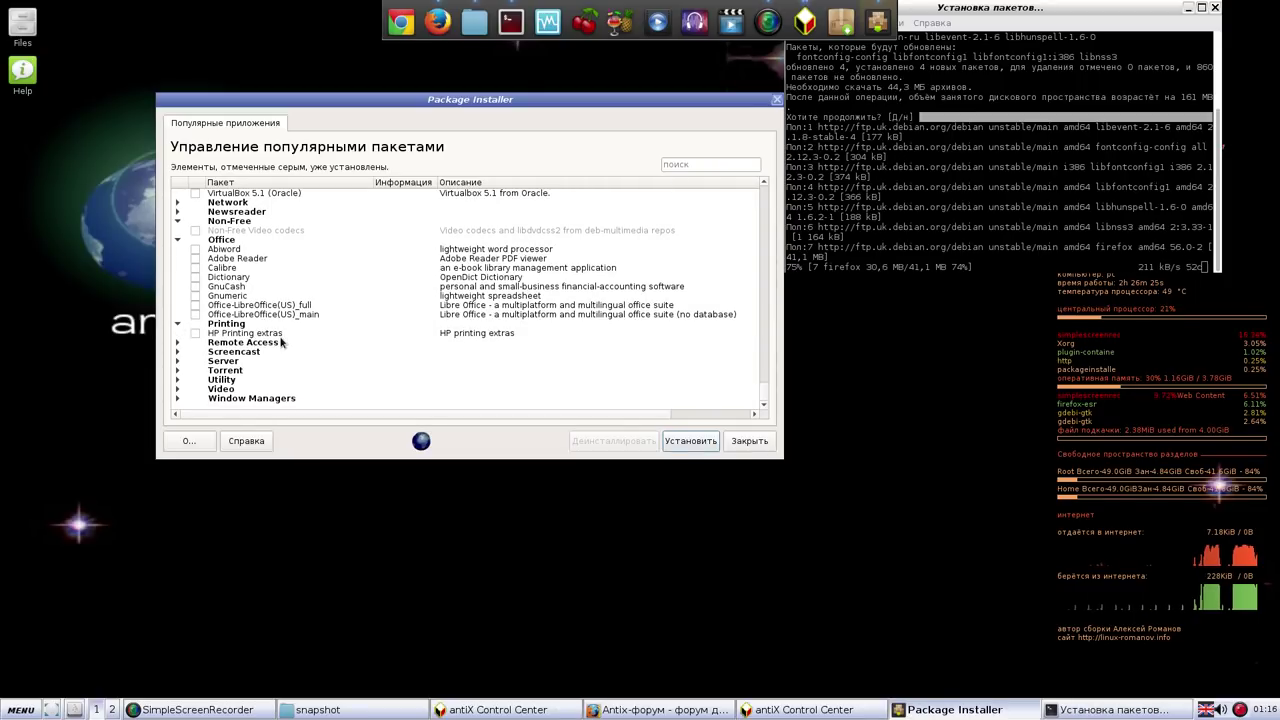
left_click(178, 352)
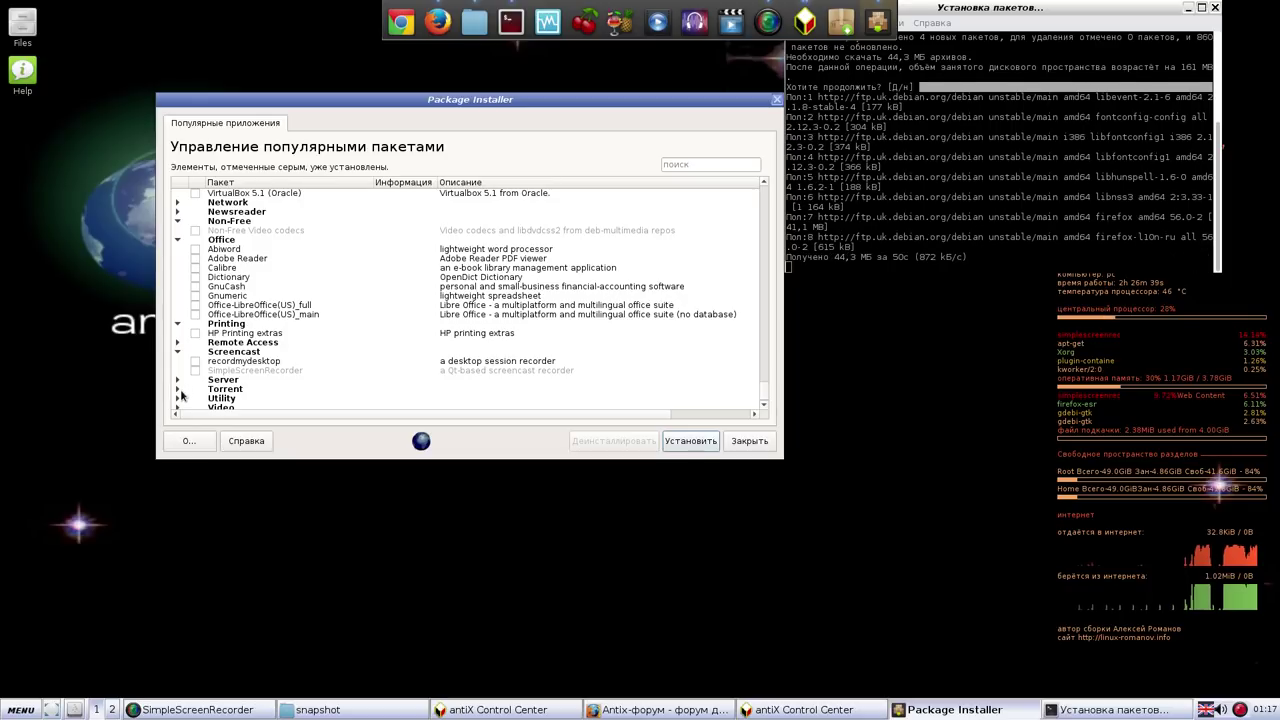
scroll(288, 407, "right", 2)
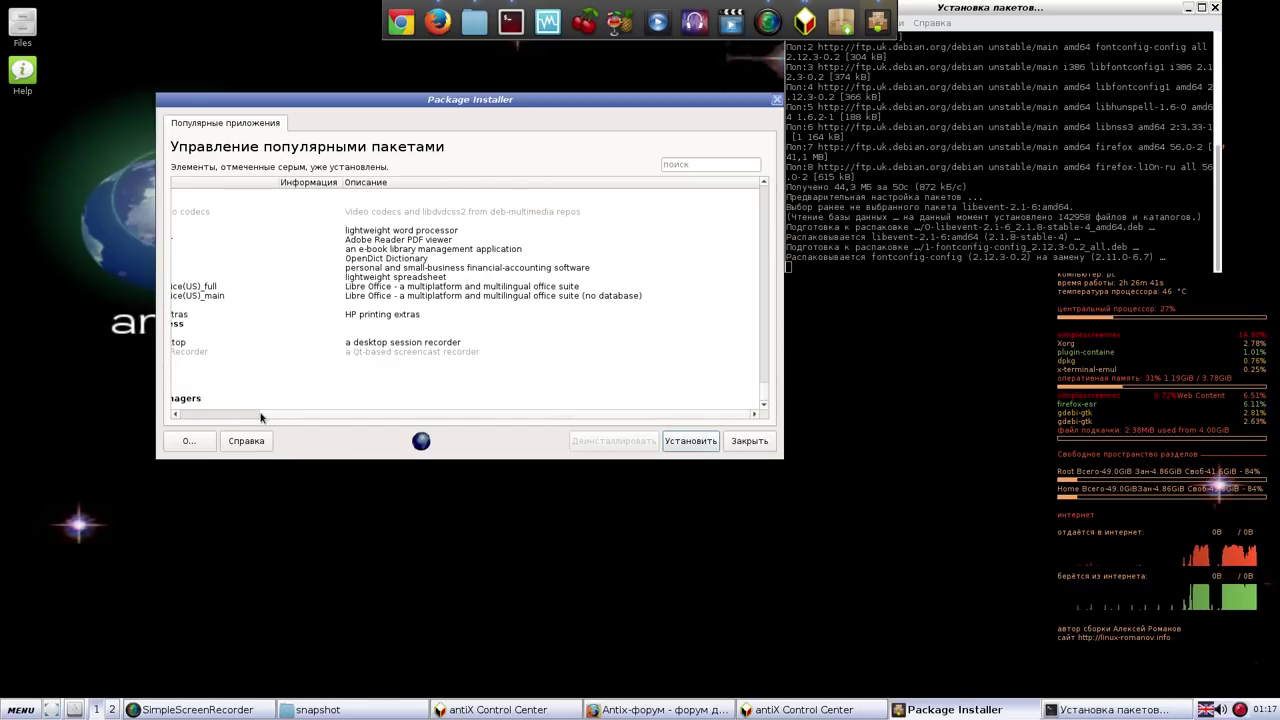
scroll(250, 413, "left", 2)
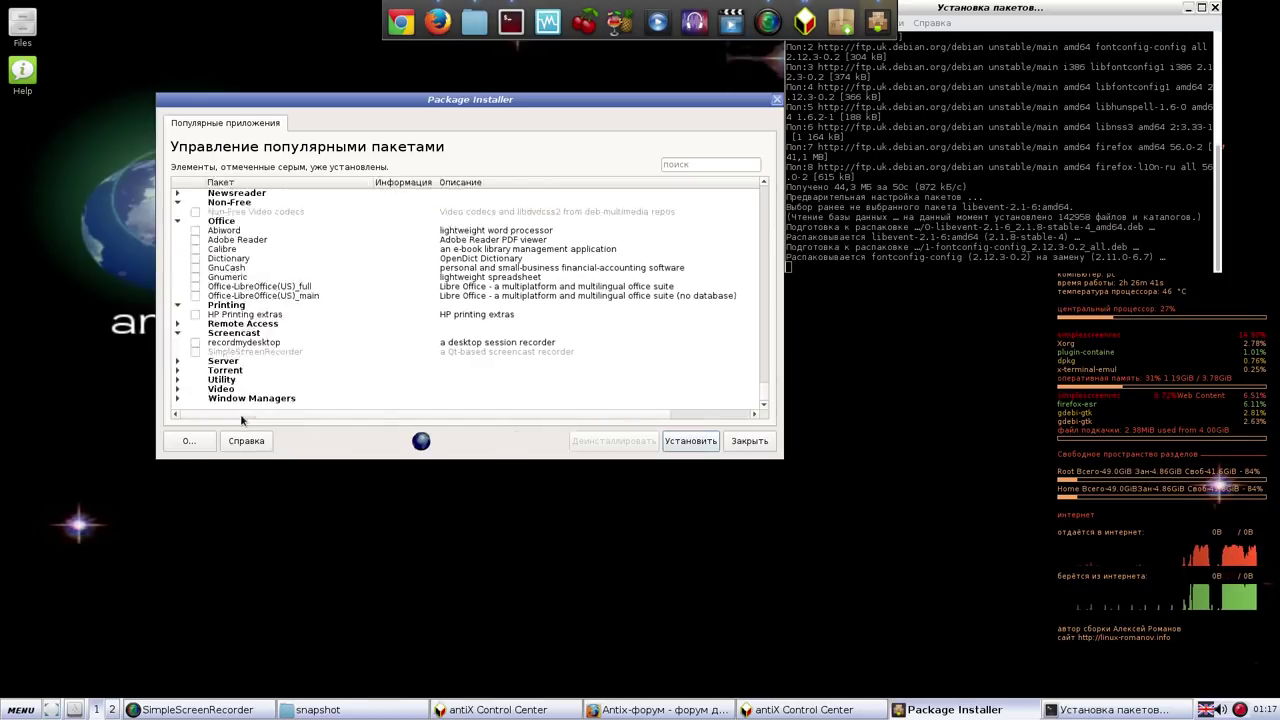
Step: Look through the Torrent, Utility, Video and Window Managers packages in Package Installer
left_click(177, 380)
left_click(177, 370)
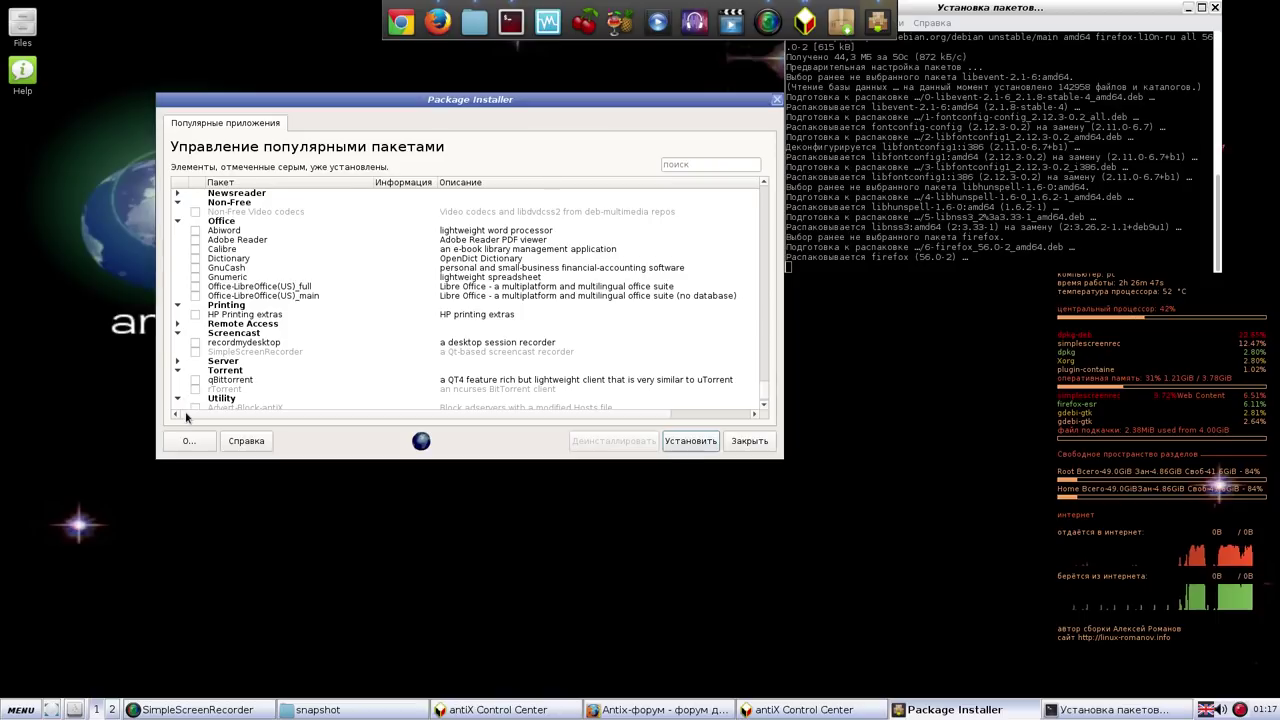
scroll(186, 412, "right", 3)
scroll(186, 412, "left", 3)
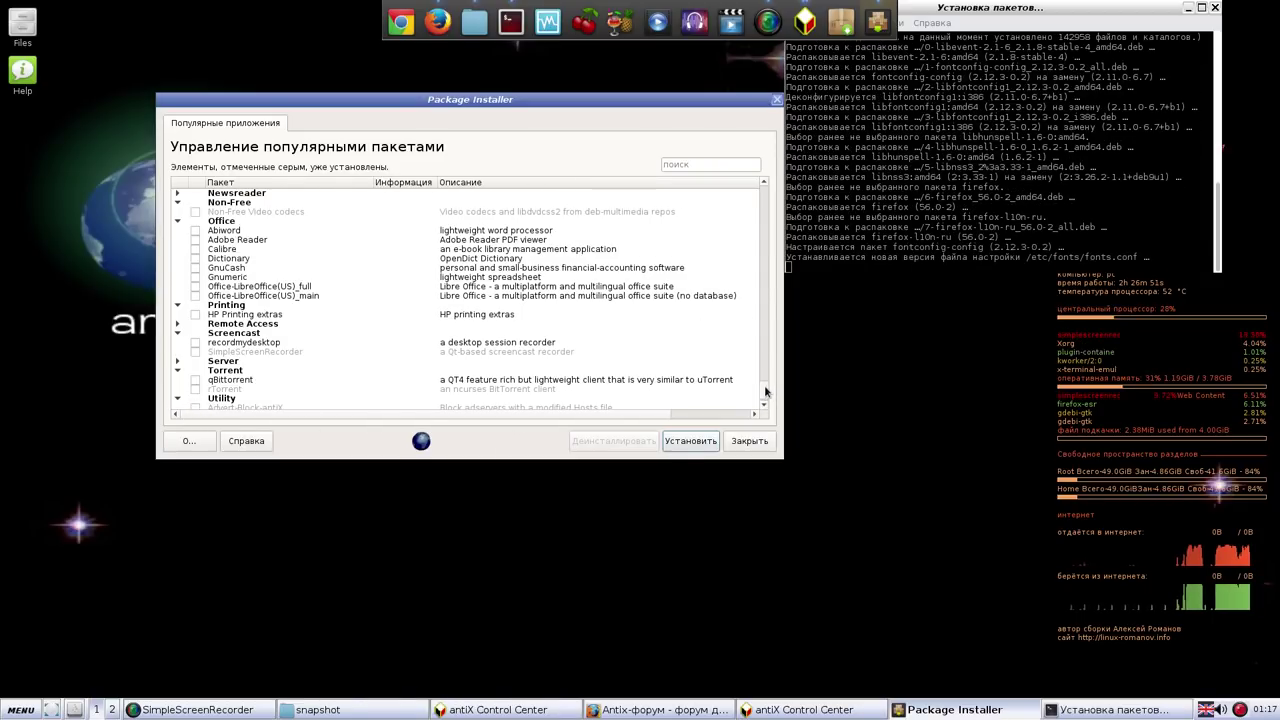
scroll(760, 410, "down", 2)
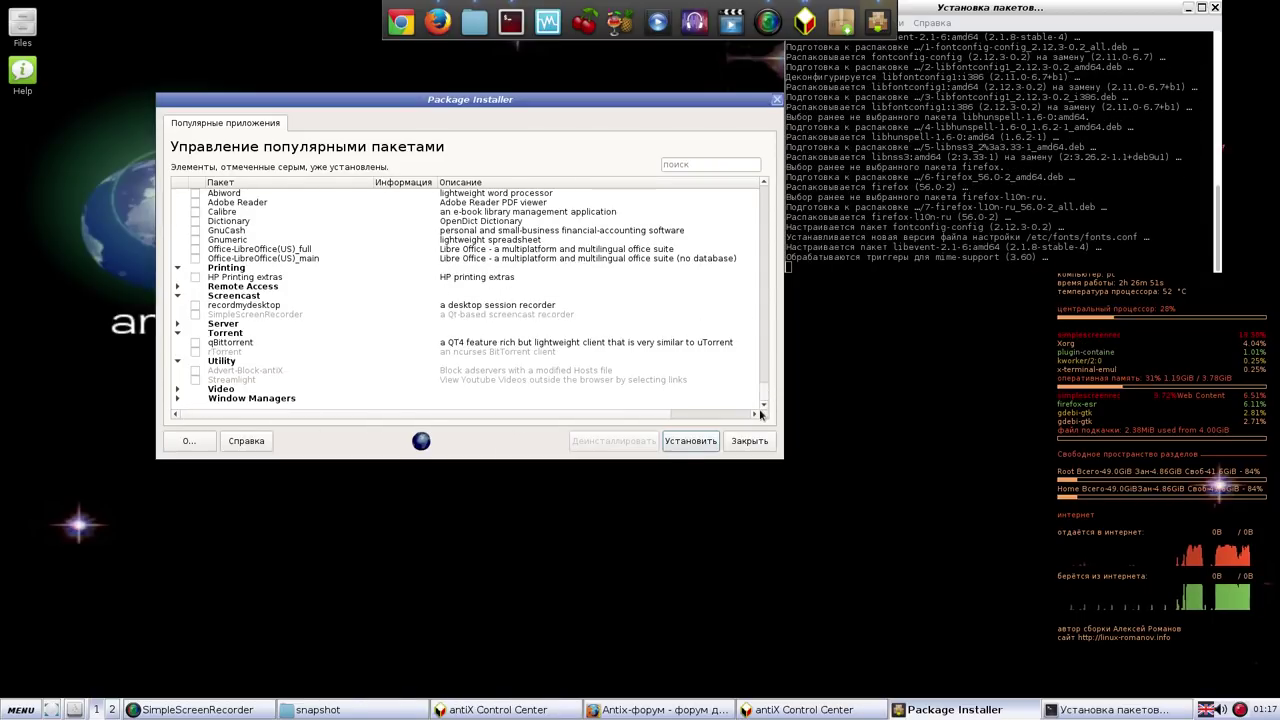
left_click(179, 391)
scroll(255, 397, "down", 2)
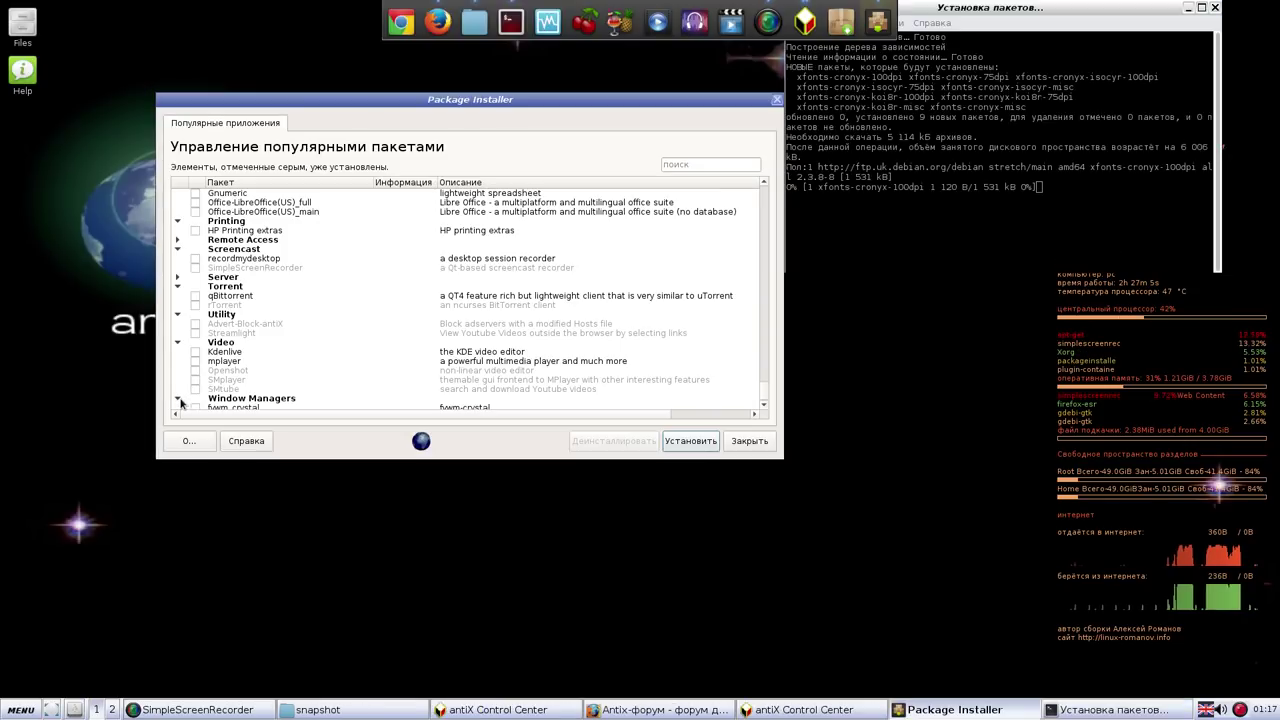
double_click(245, 399)
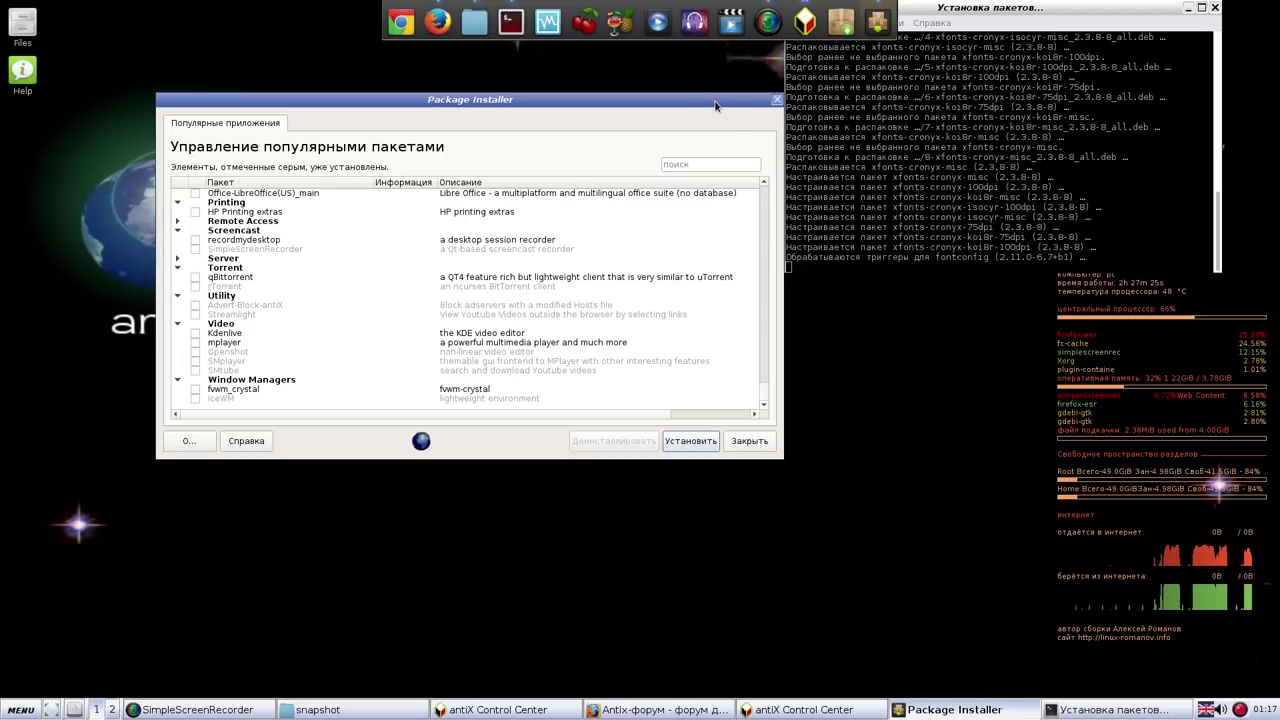
Step: Confirm installing the Russian LibreOffice packages in the terminal, and arrange the terminal and Package Installer windows side by side
left_click_drag(713, 103, 637, 86)
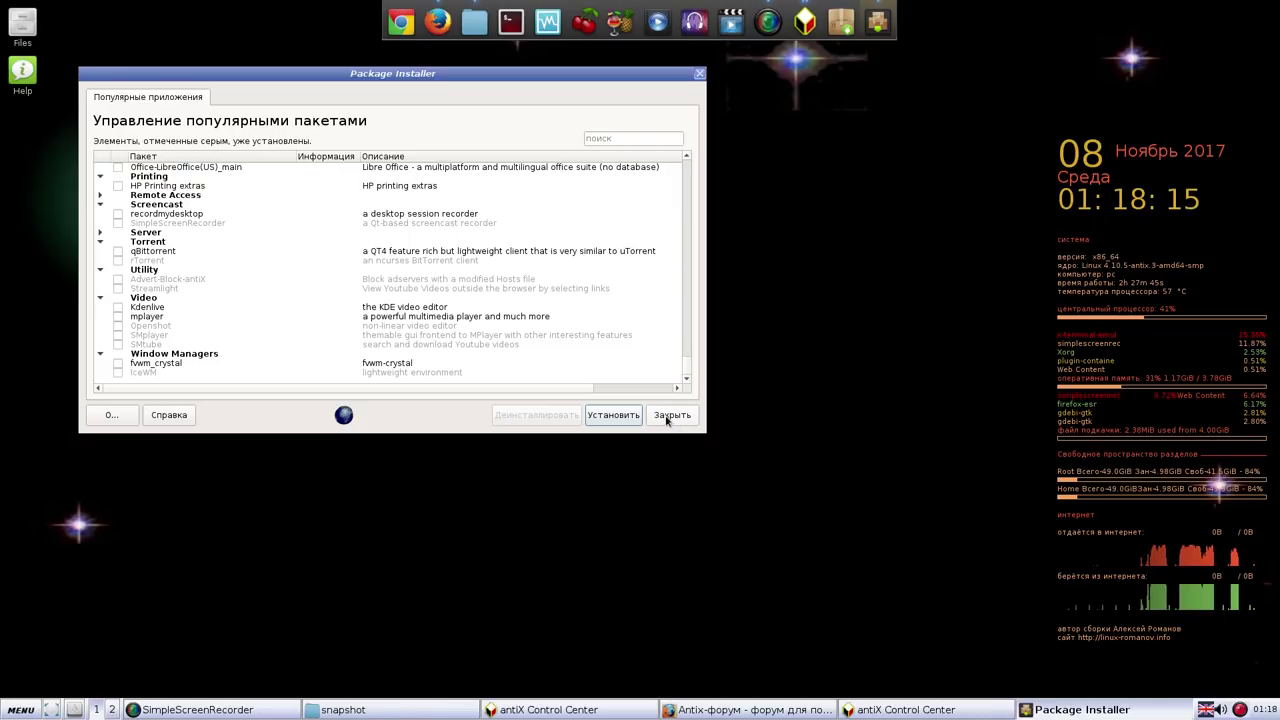
left_click_drag(878, 267, 878, 259)
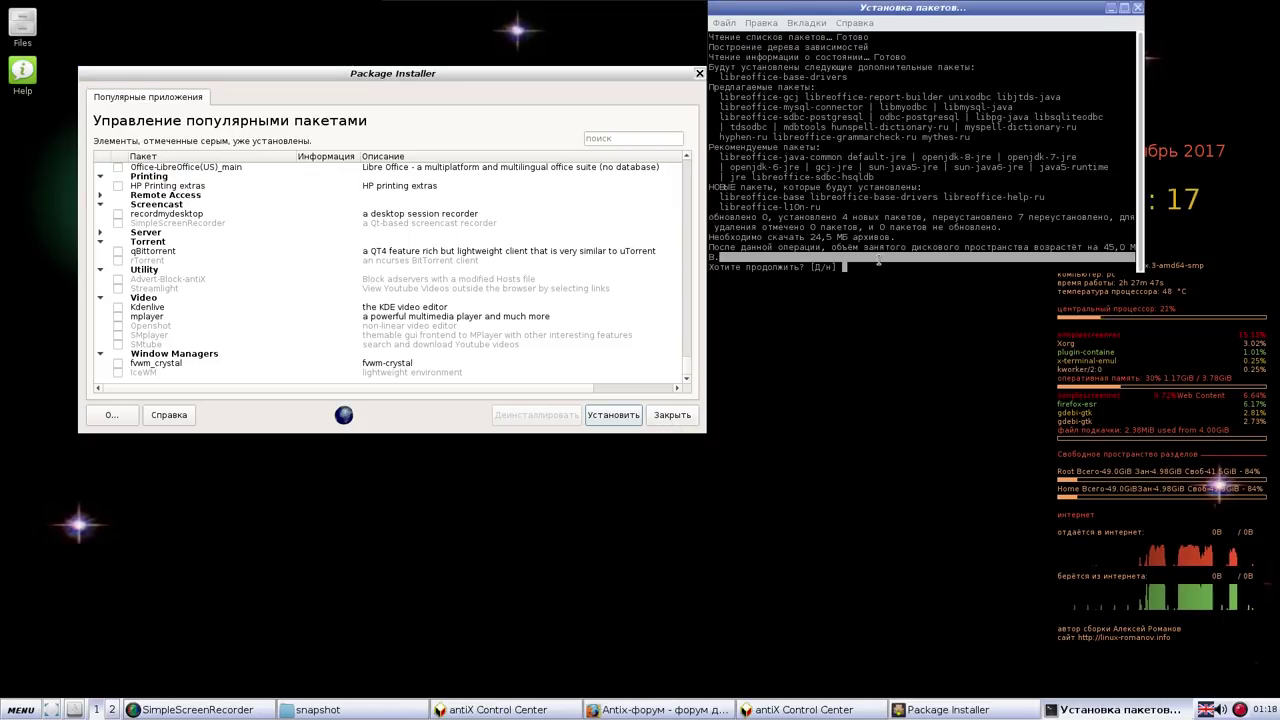
key("Return")
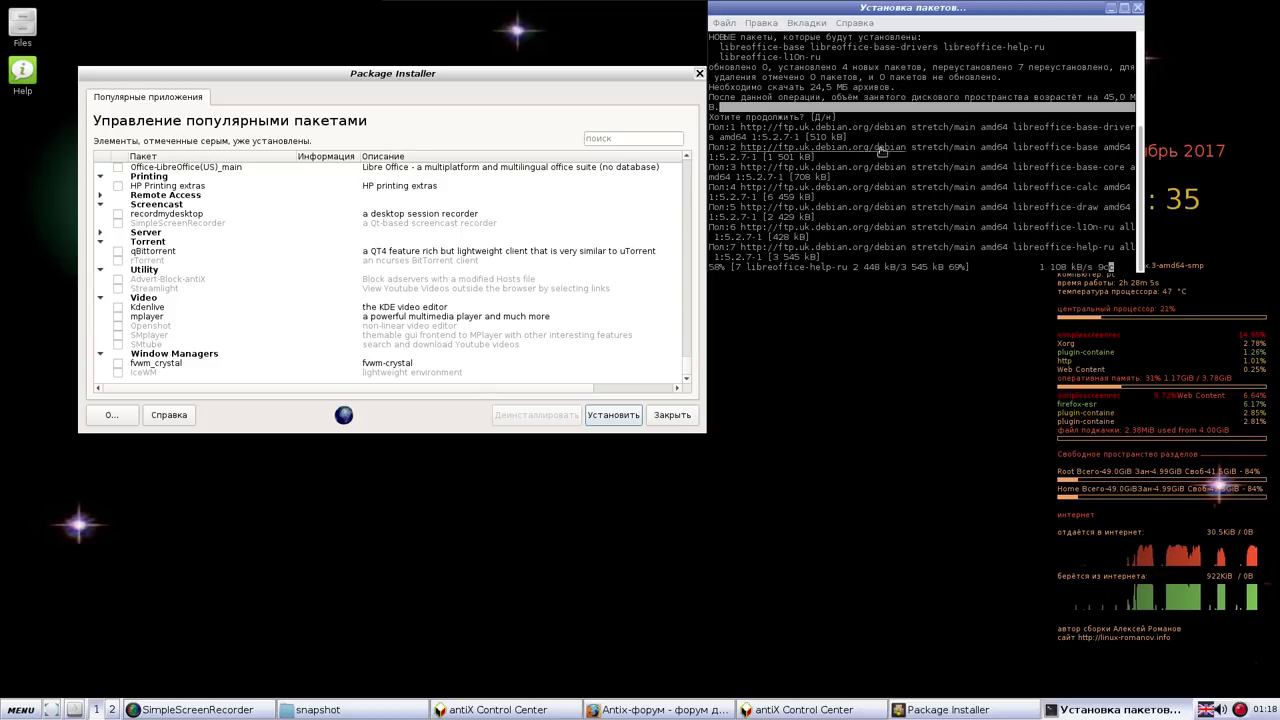
left_click_drag(1012, 7, 1012, 75)
mouse_move(438, 22)
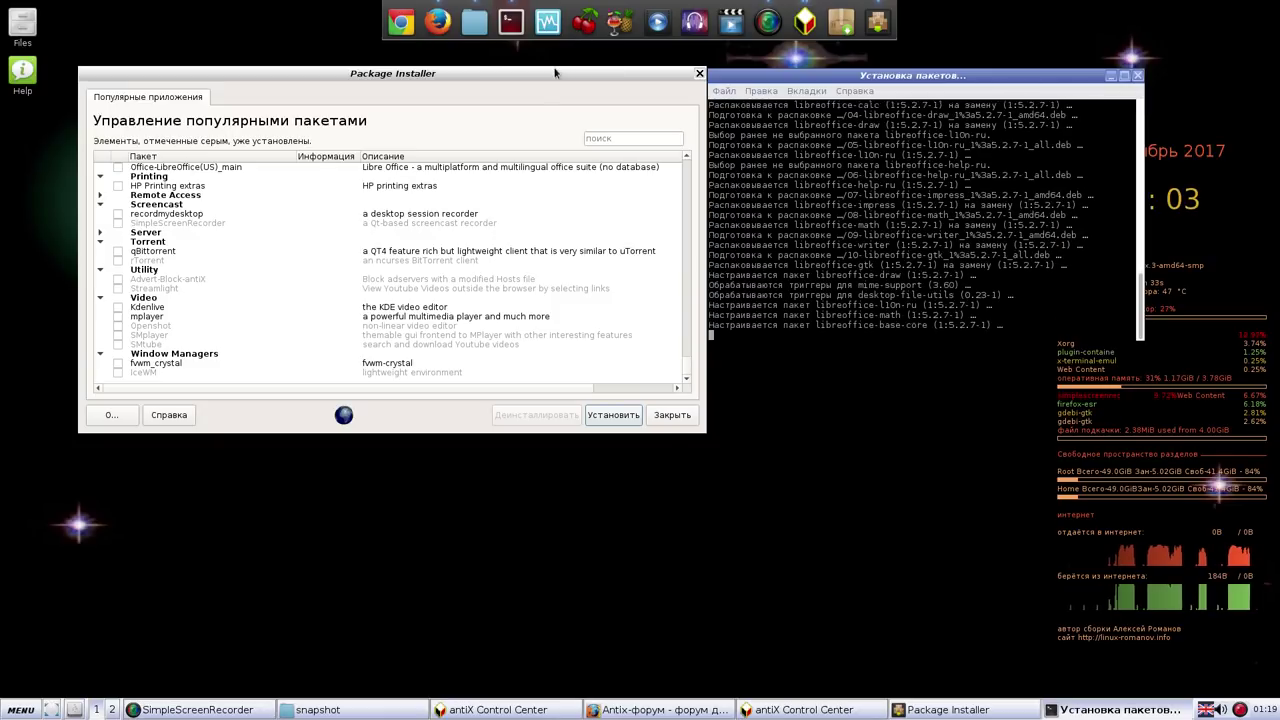
Step: Place the antiX Control Center window clear of Package Installer, and exit Package Installer when the installation process finishes
left_click_drag(552, 70, 521, 95)
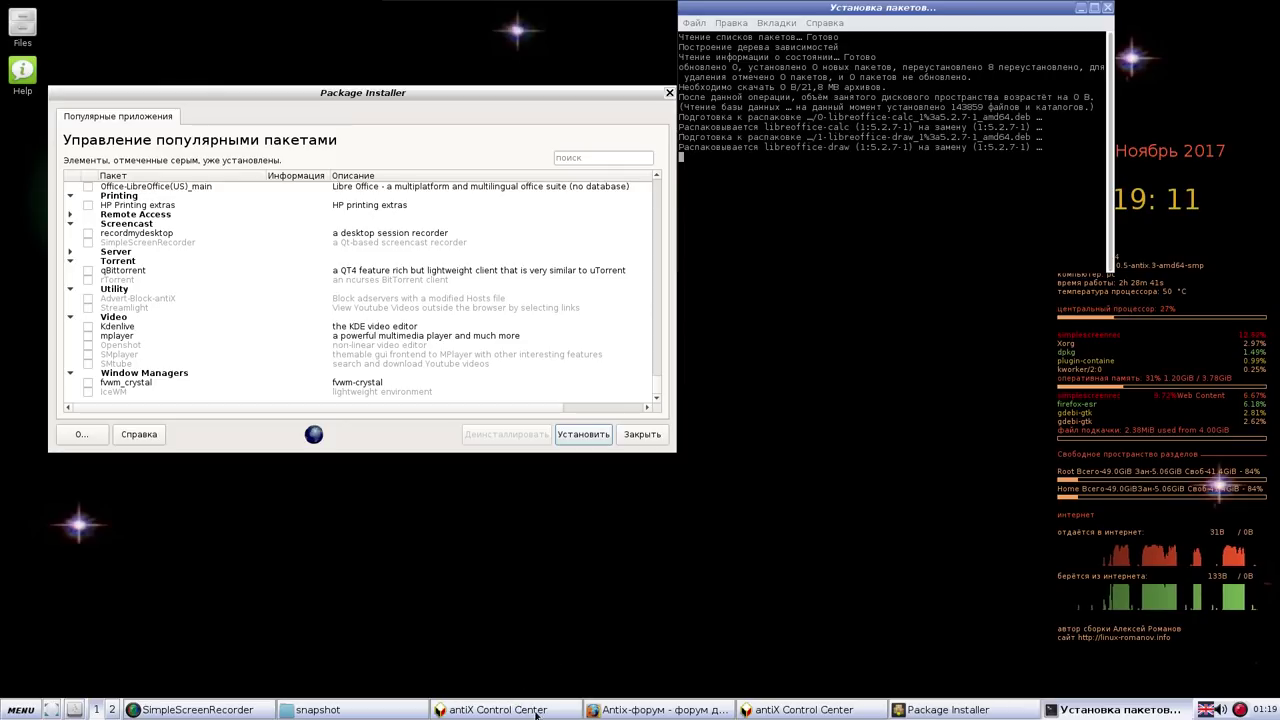
left_click(535, 710)
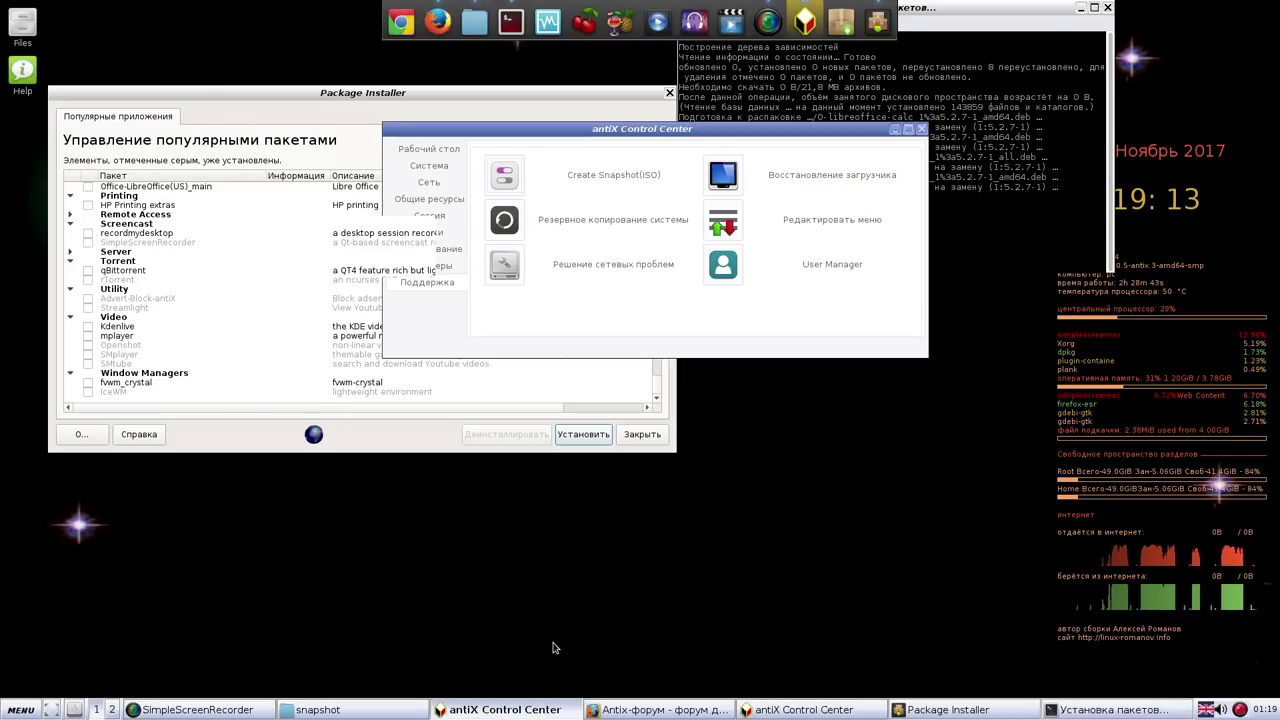
left_click_drag(691, 128, 974, 283)
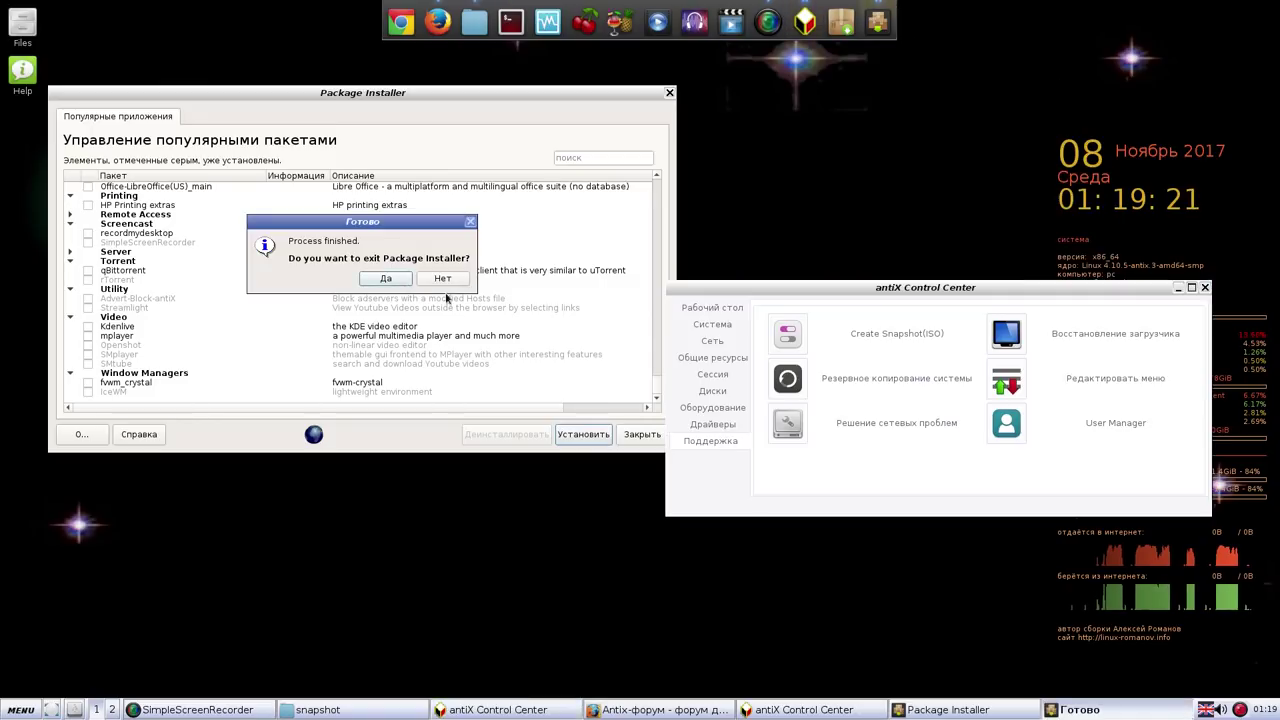
left_click(386, 279)
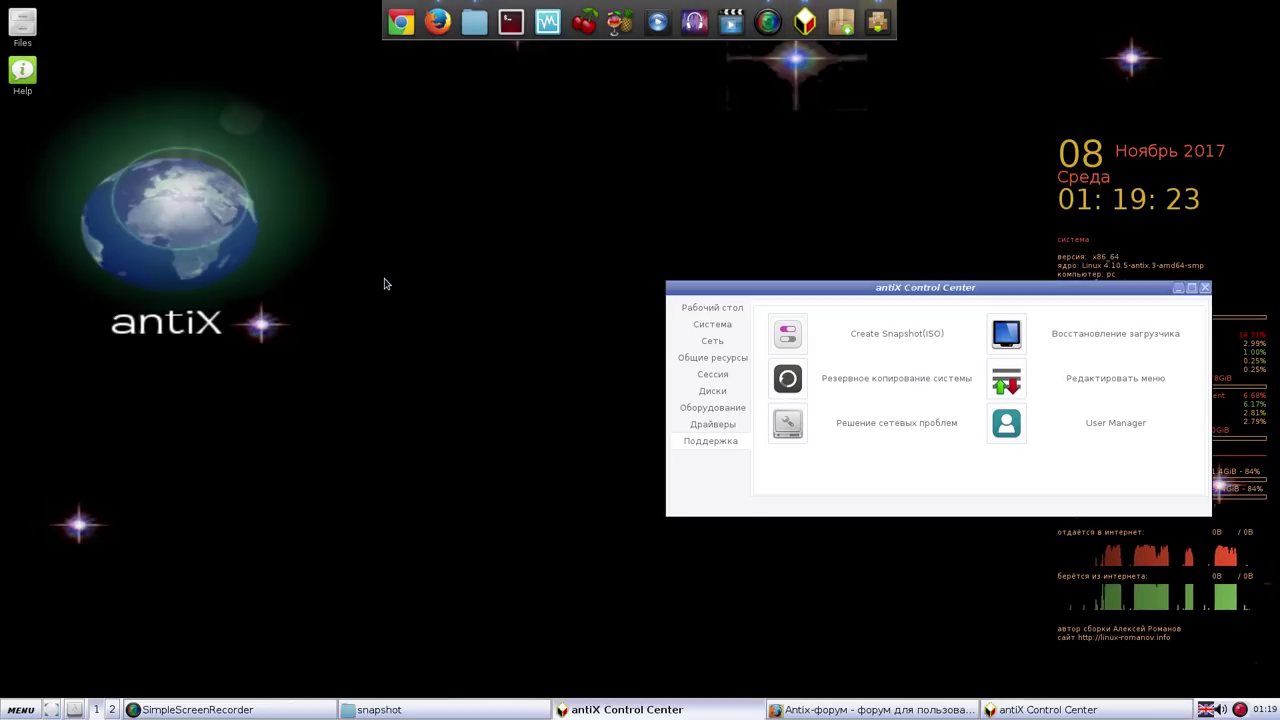
Step: Move the antiX Control Center window to the middle of the desktop and close it, leaving the desktop menu dismissed
left_click_drag(802, 281, 482, 177)
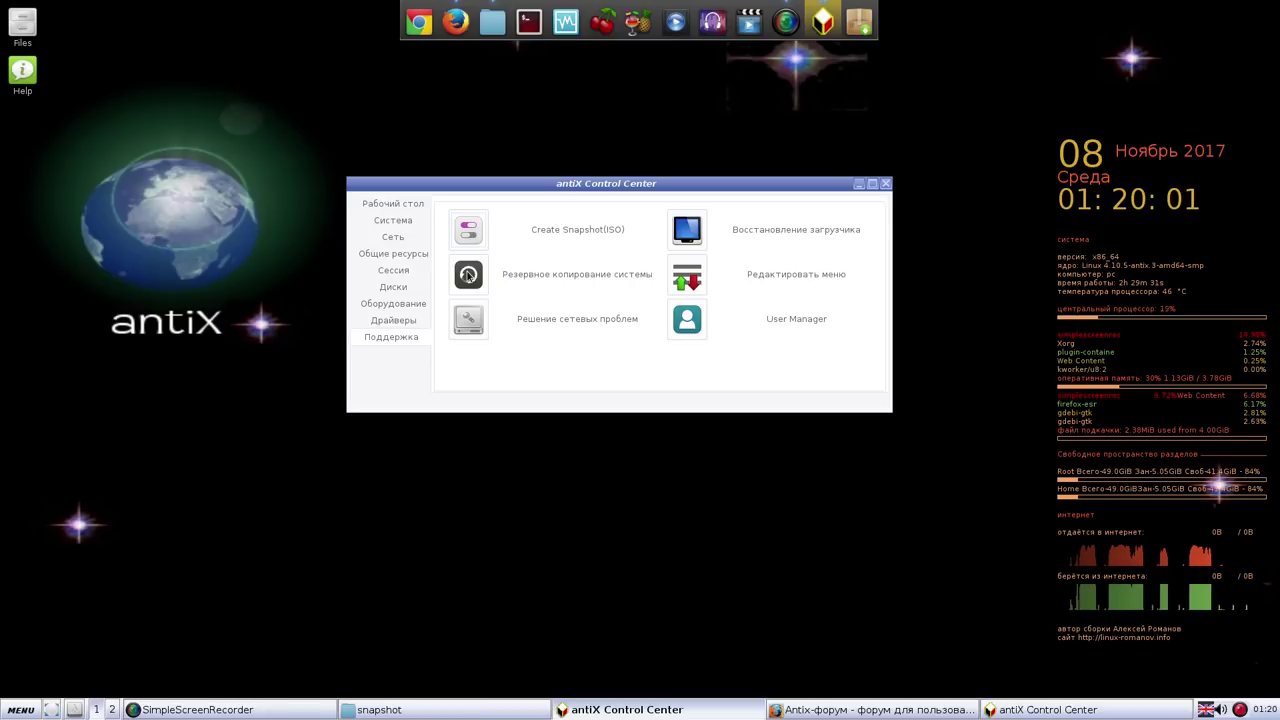
left_click(886, 186)
right_click(552, 157)
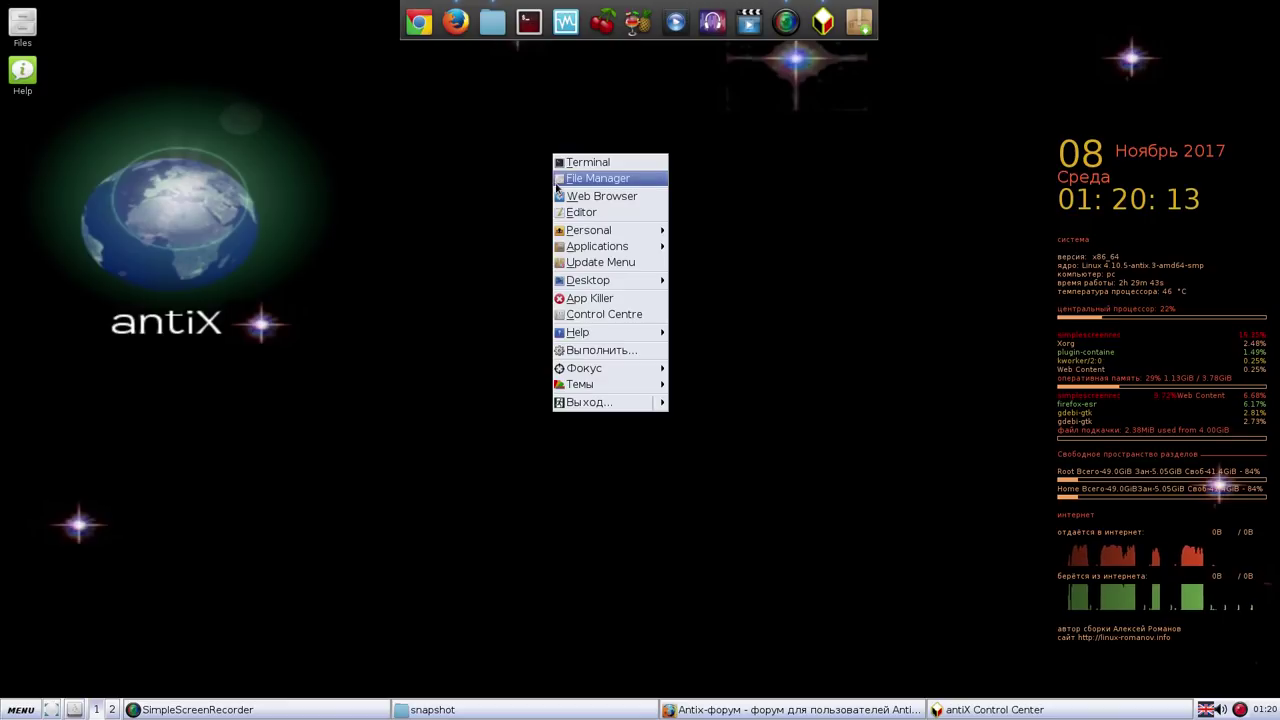
left_click(434, 164)
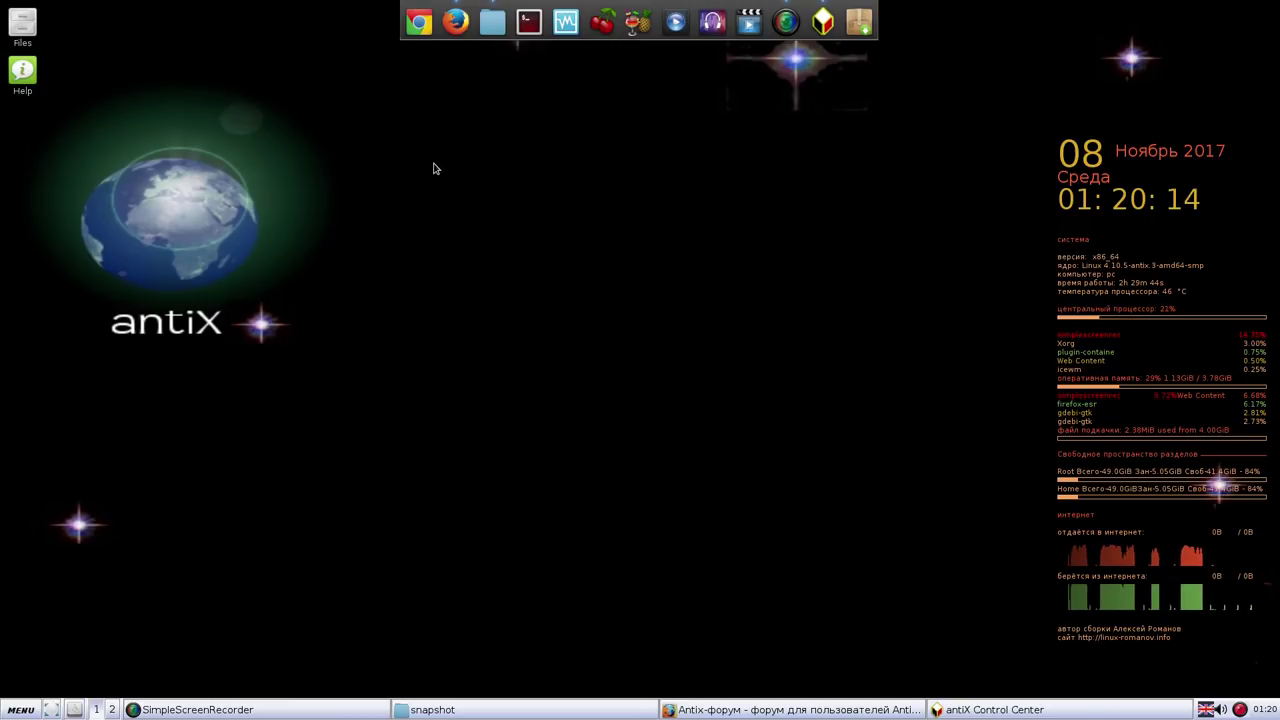
Step: Open the home folder in the file manager, move its window away from the screen corner, and open the ROX-Filer help files
left_click(21, 25)
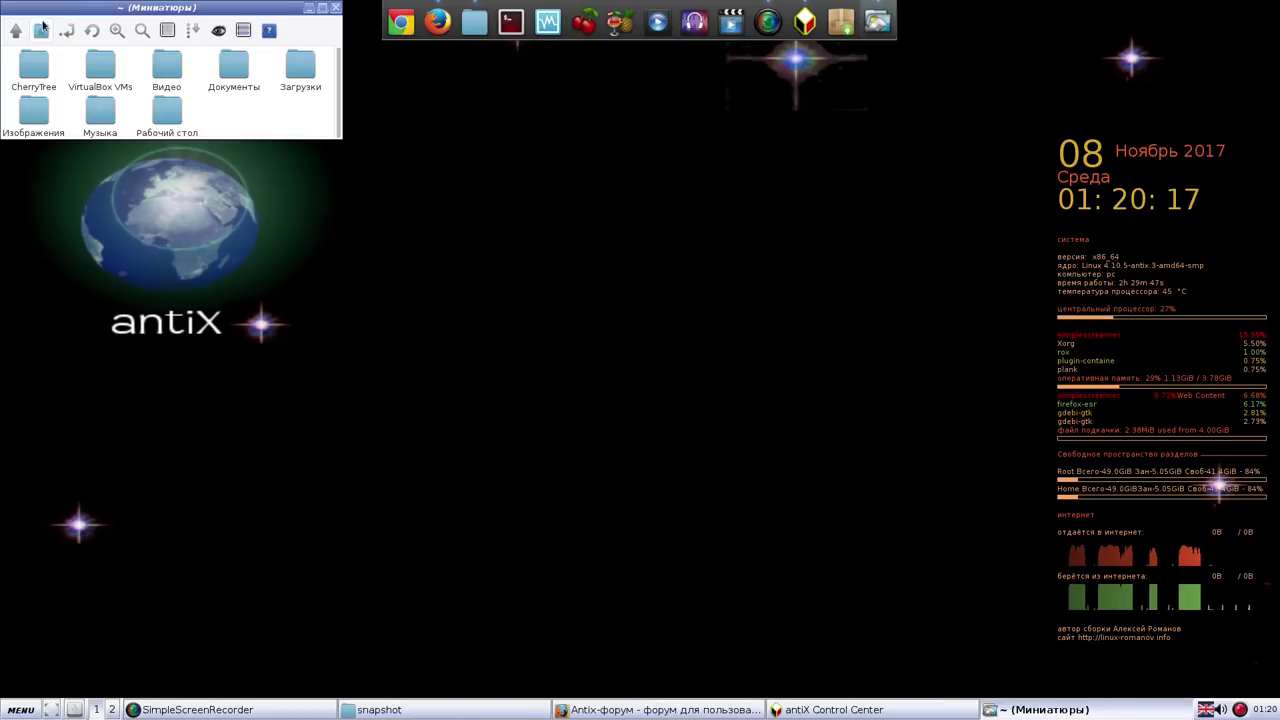
left_click_drag(205, 10, 408, 137)
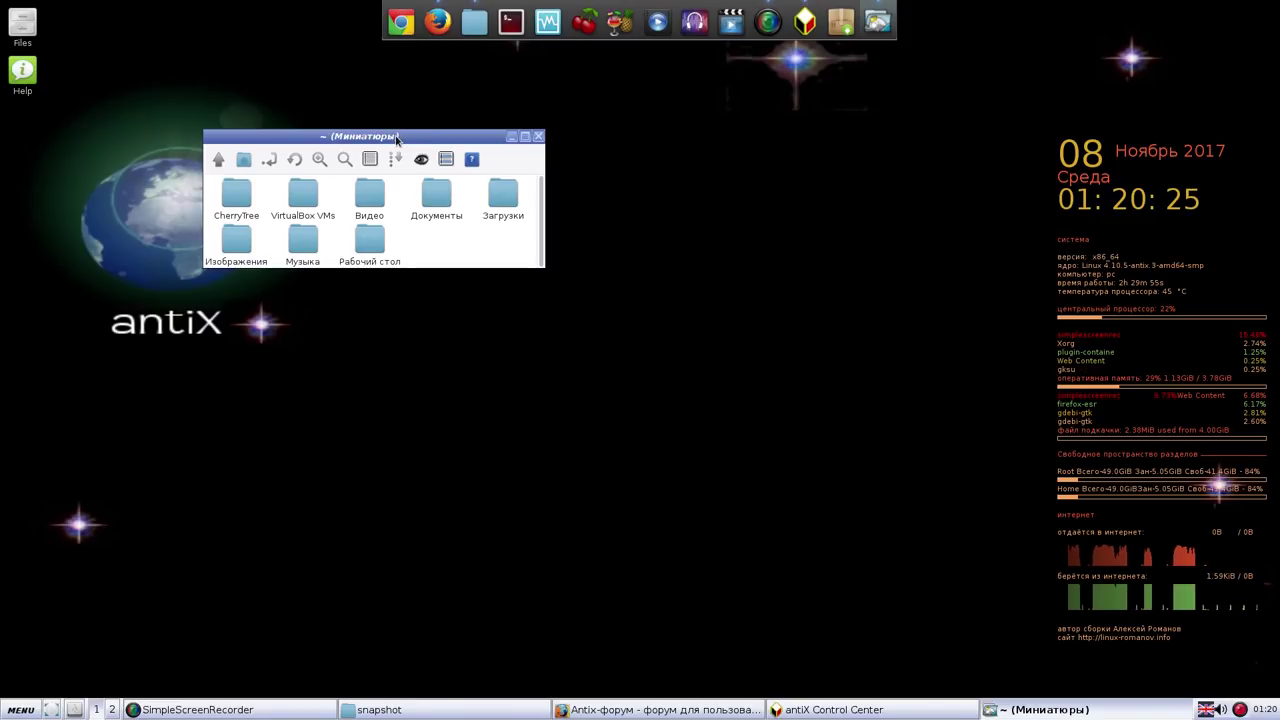
left_click(470, 160)
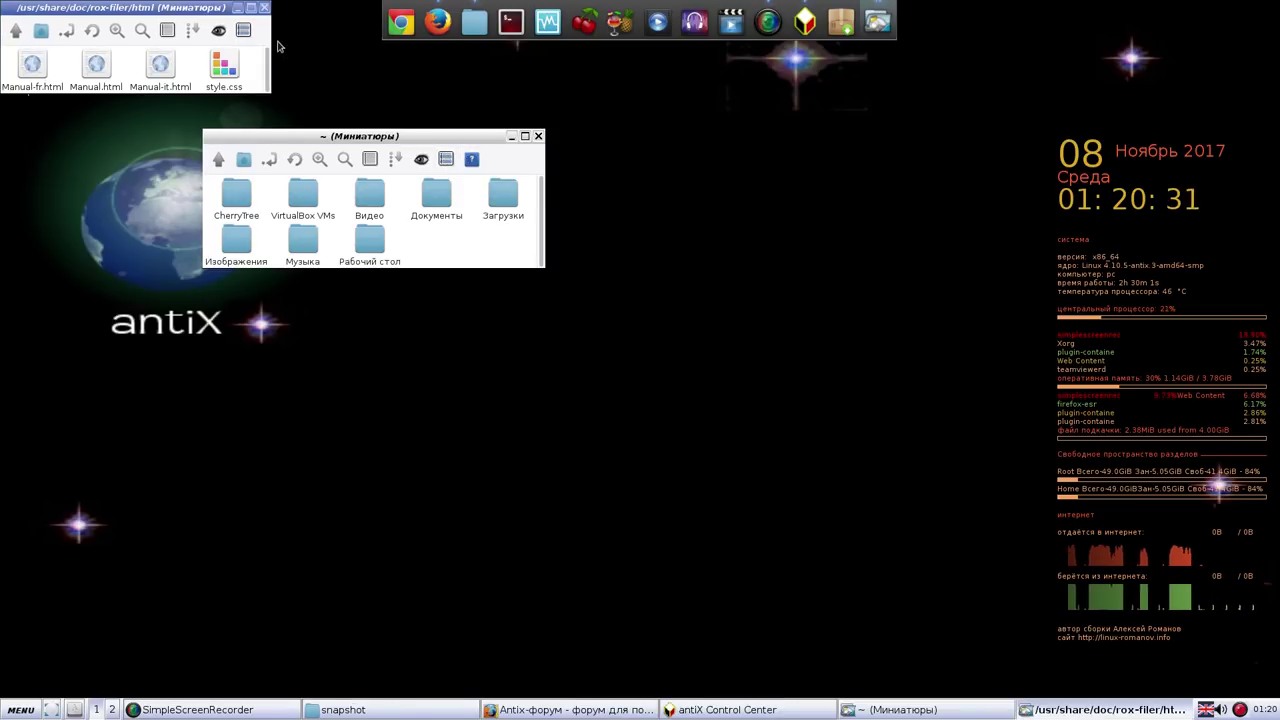
Step: Close the ROX-Filer help window and the home folder window
left_click(264, 9)
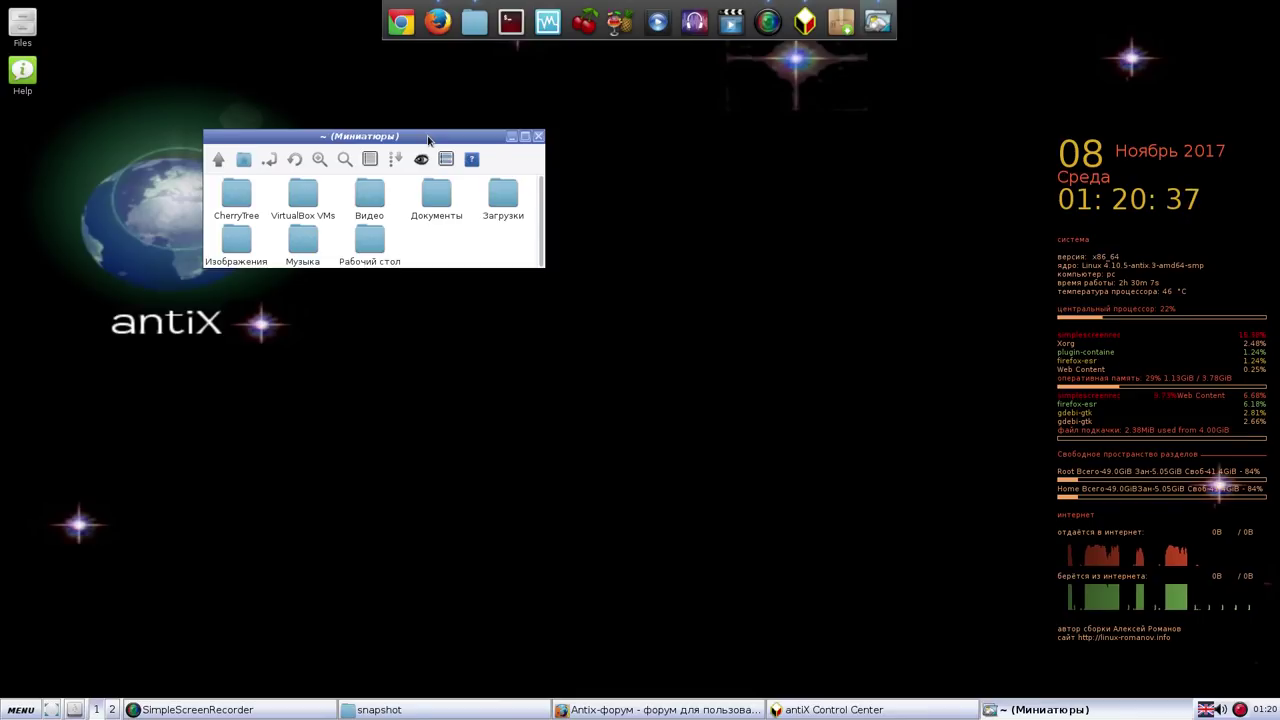
left_click(538, 137)
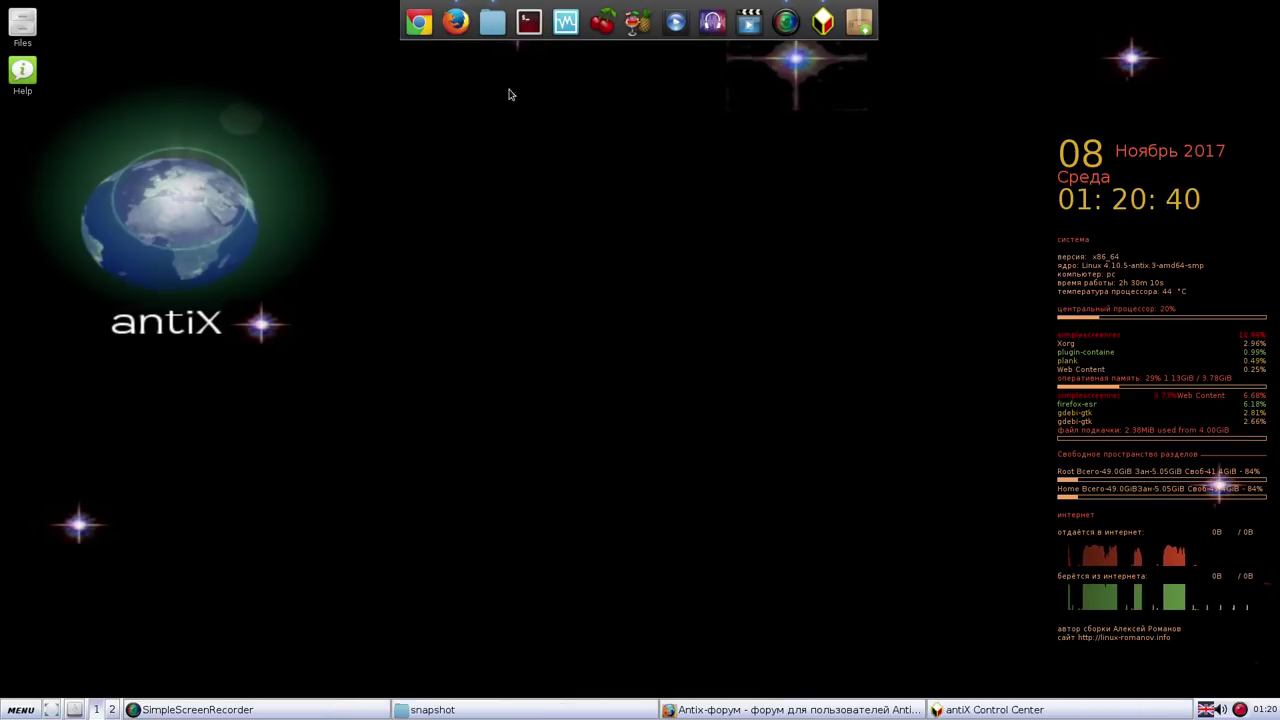
Step: Bring up the snapshot folder window to view the created ISO files, shift it slightly, and minimise it
left_click(494, 22)
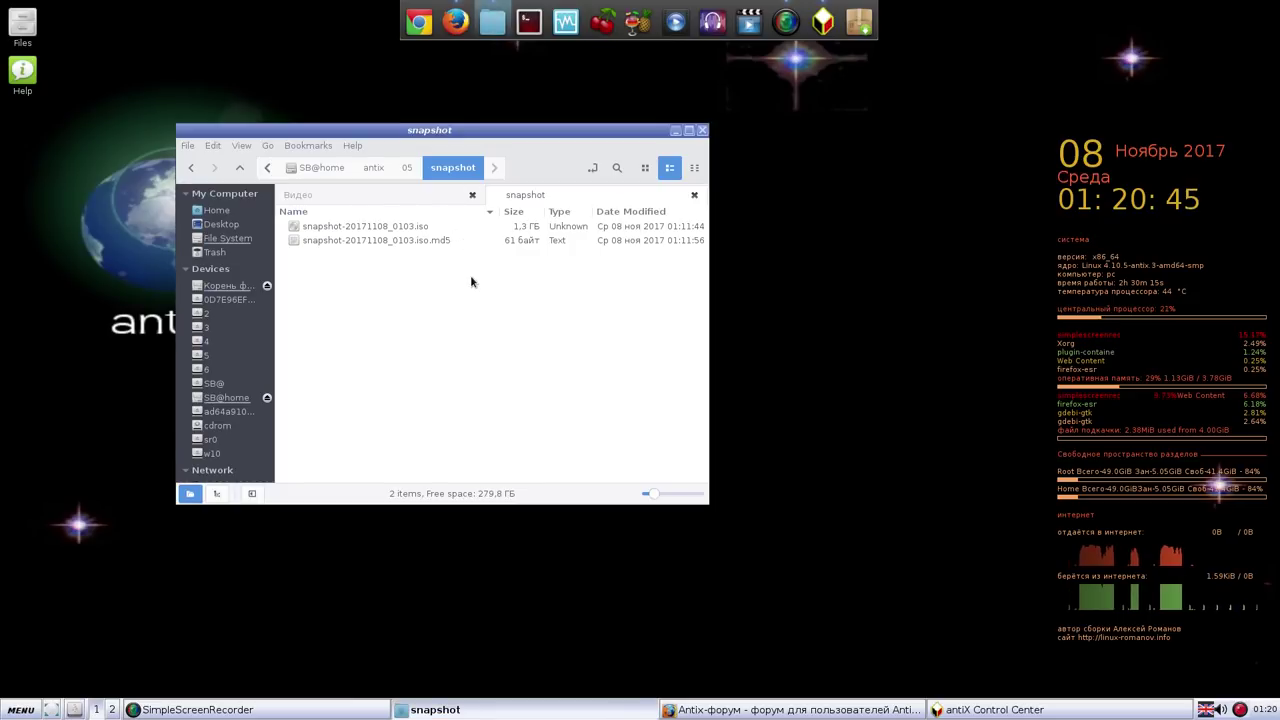
left_click_drag(548, 128, 612, 130)
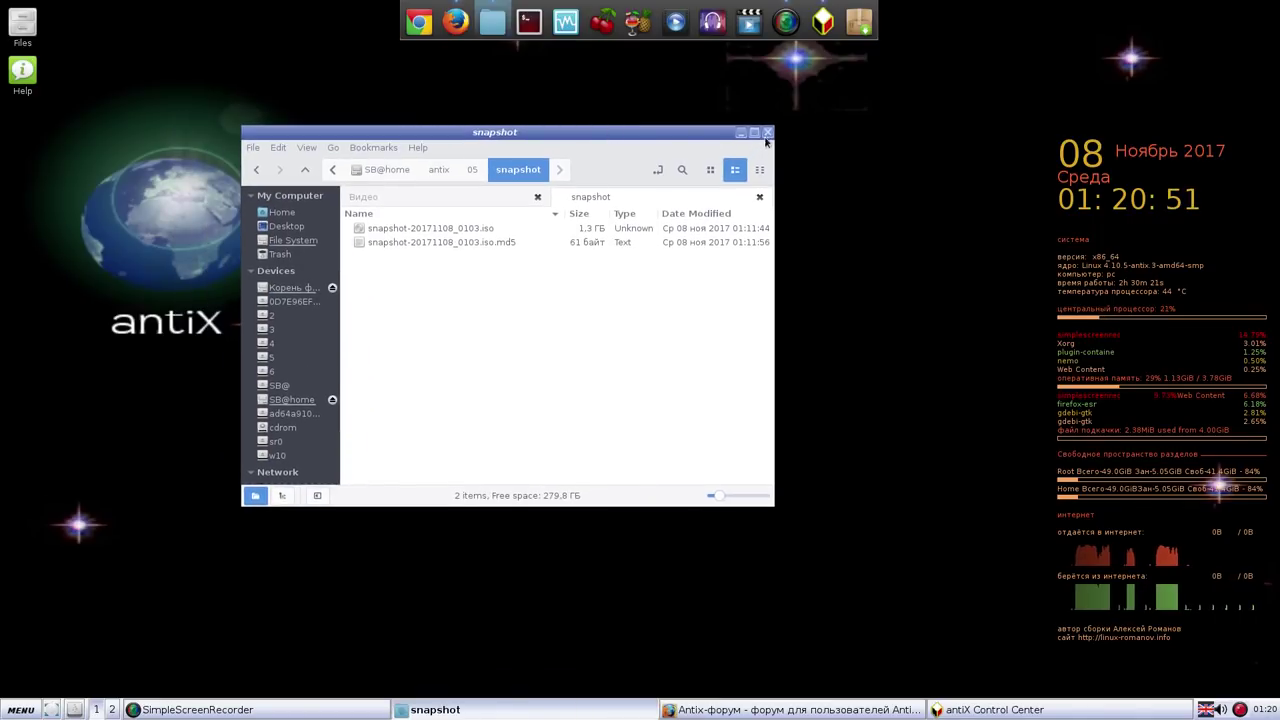
left_click(741, 134)
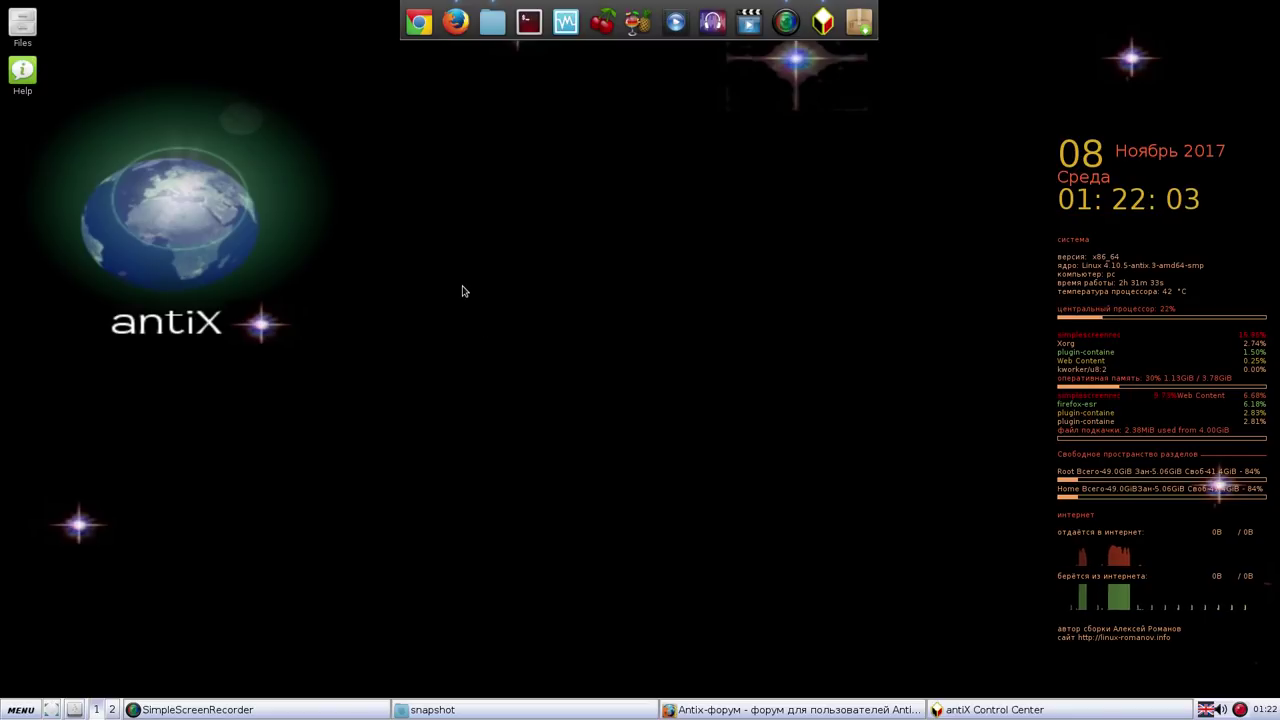
Step: Switch to VirtualBox and attach snapshot-20171108_0103.iso from the antix/05/snapshot folder to the test machine's IDE optical drive
left_click(565, 22)
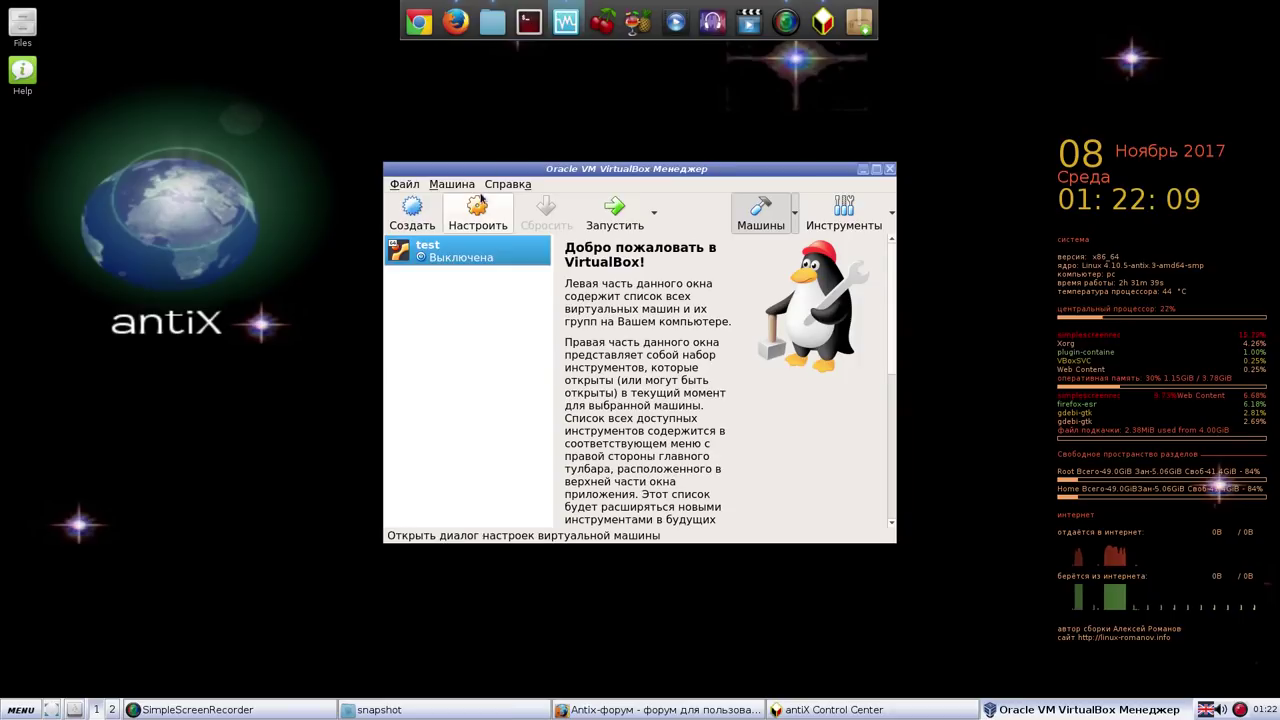
left_click(478, 210)
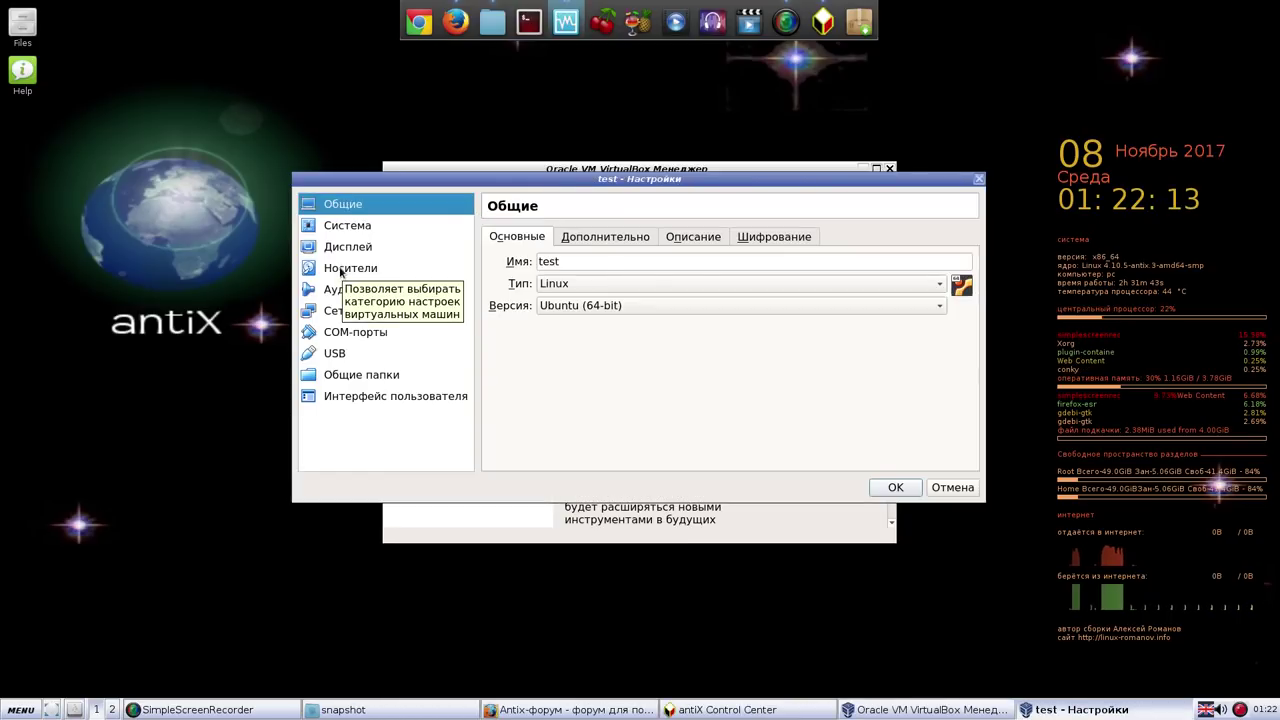
left_click(343, 277)
left_click(556, 272)
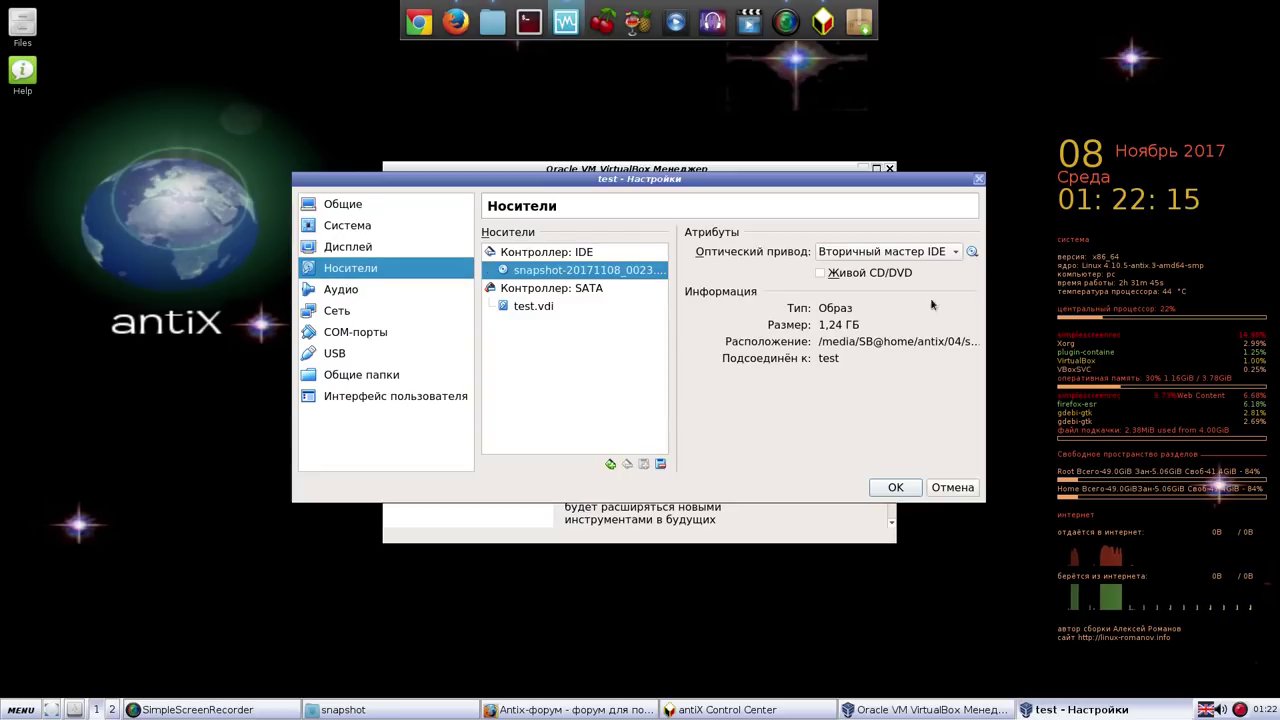
left_click(972, 252)
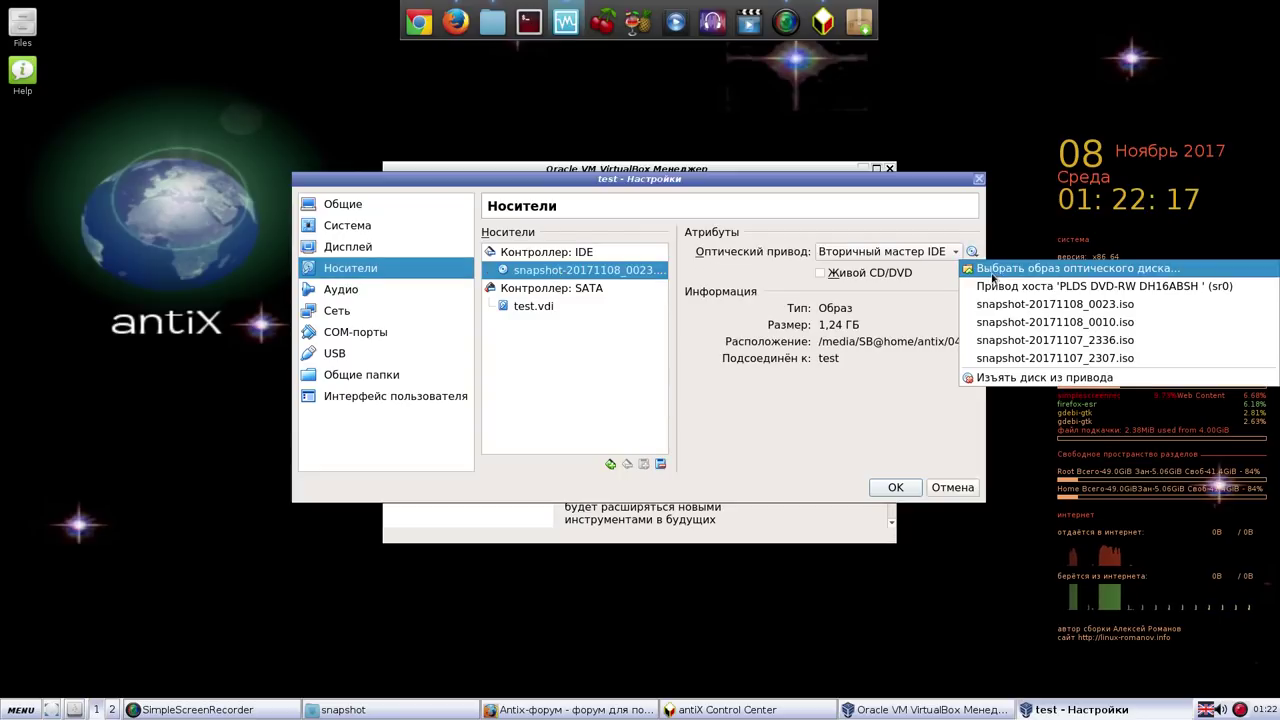
left_click(993, 270)
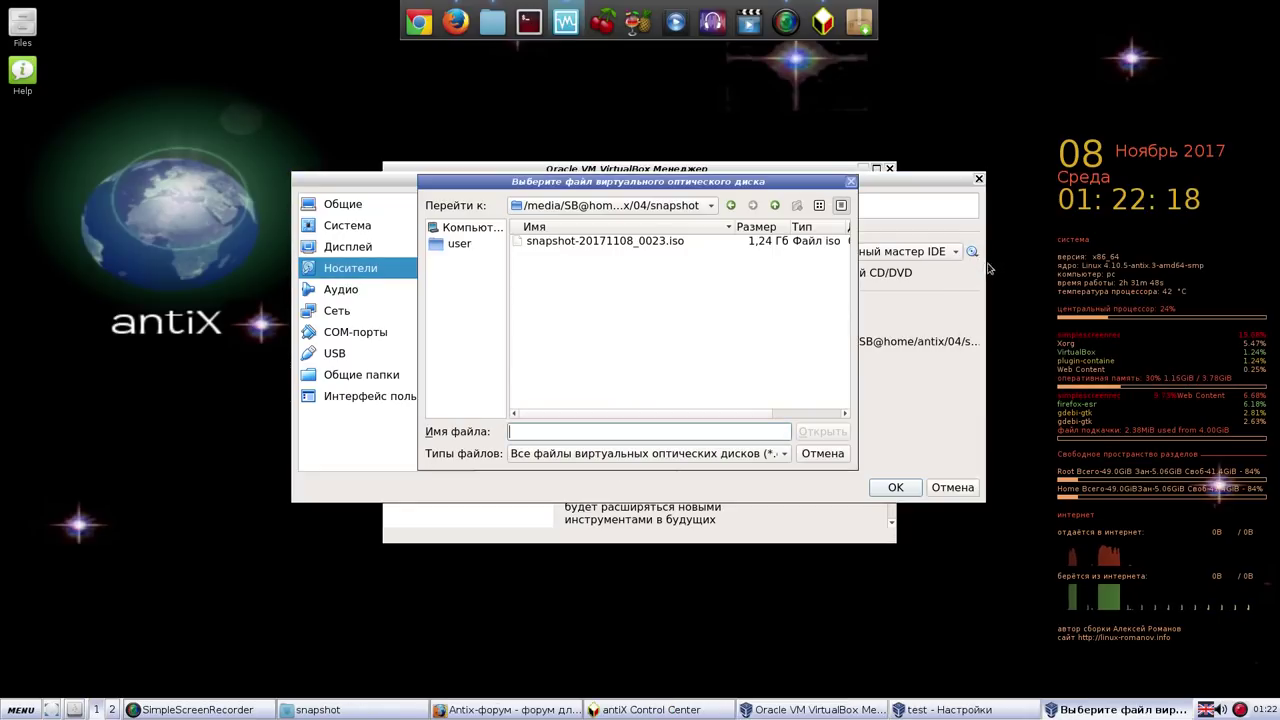
left_click(775, 206)
left_click(775, 206)
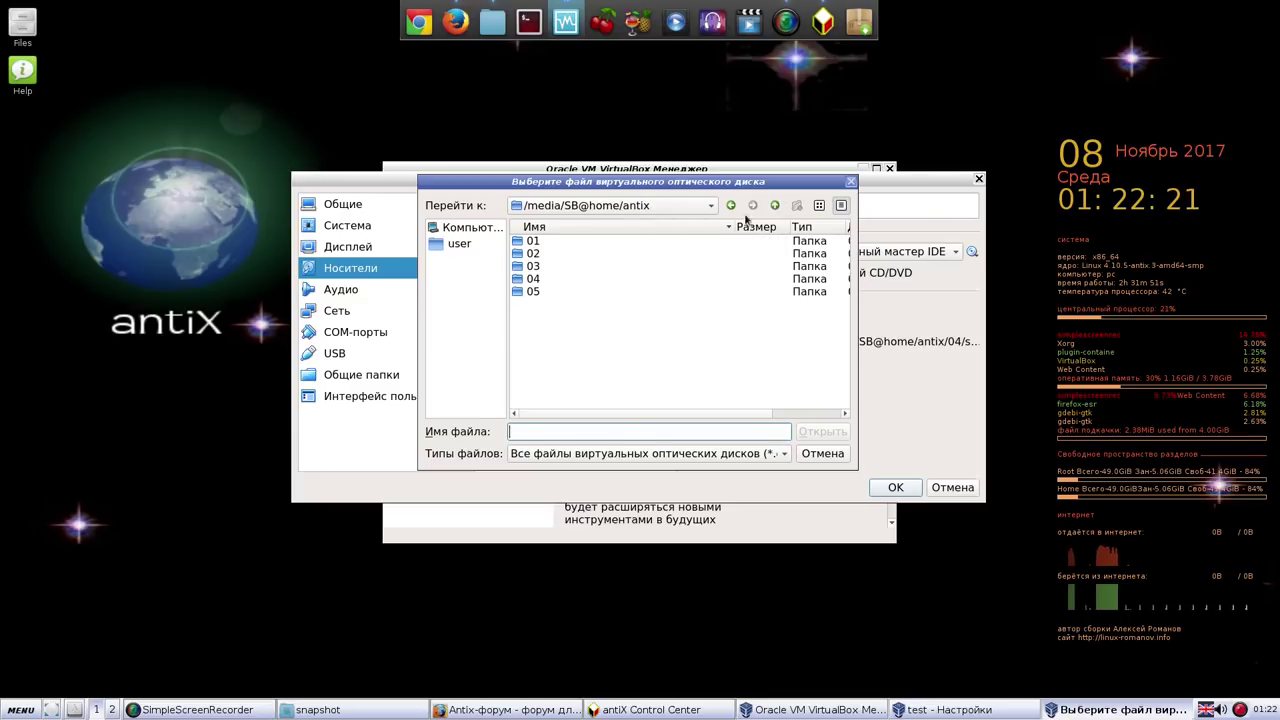
double_click(530, 291)
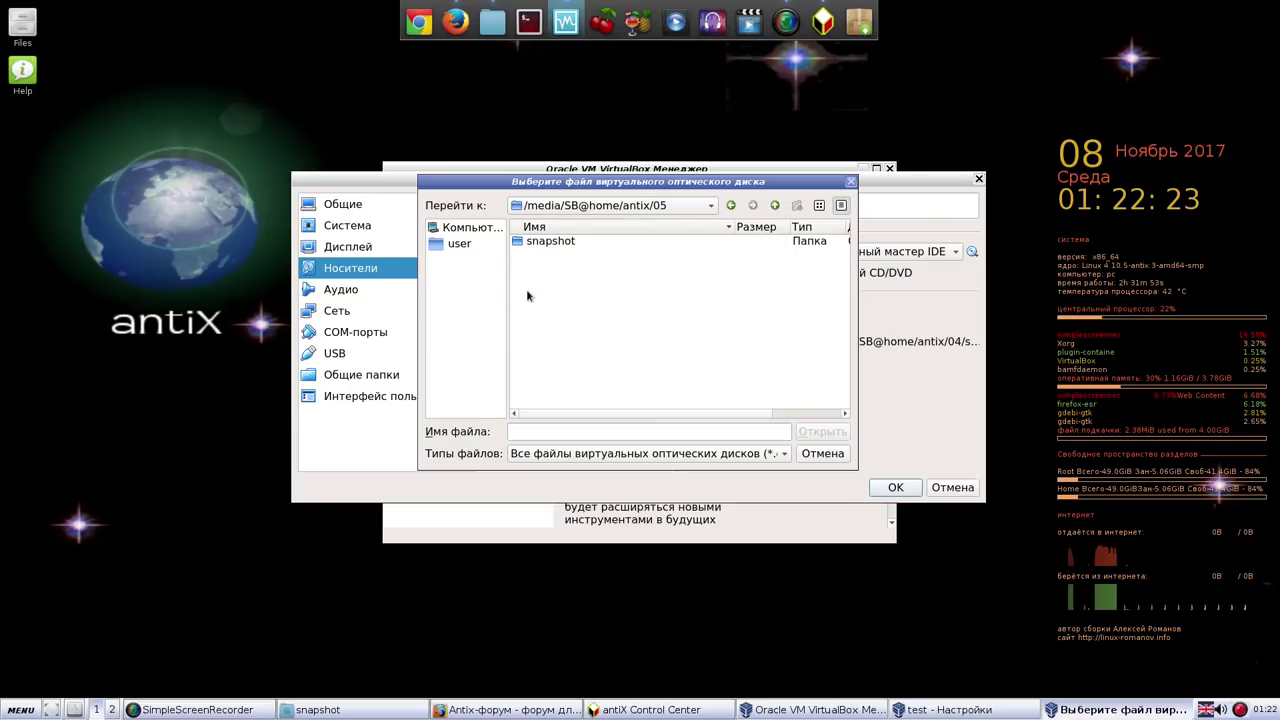
double_click(547, 242)
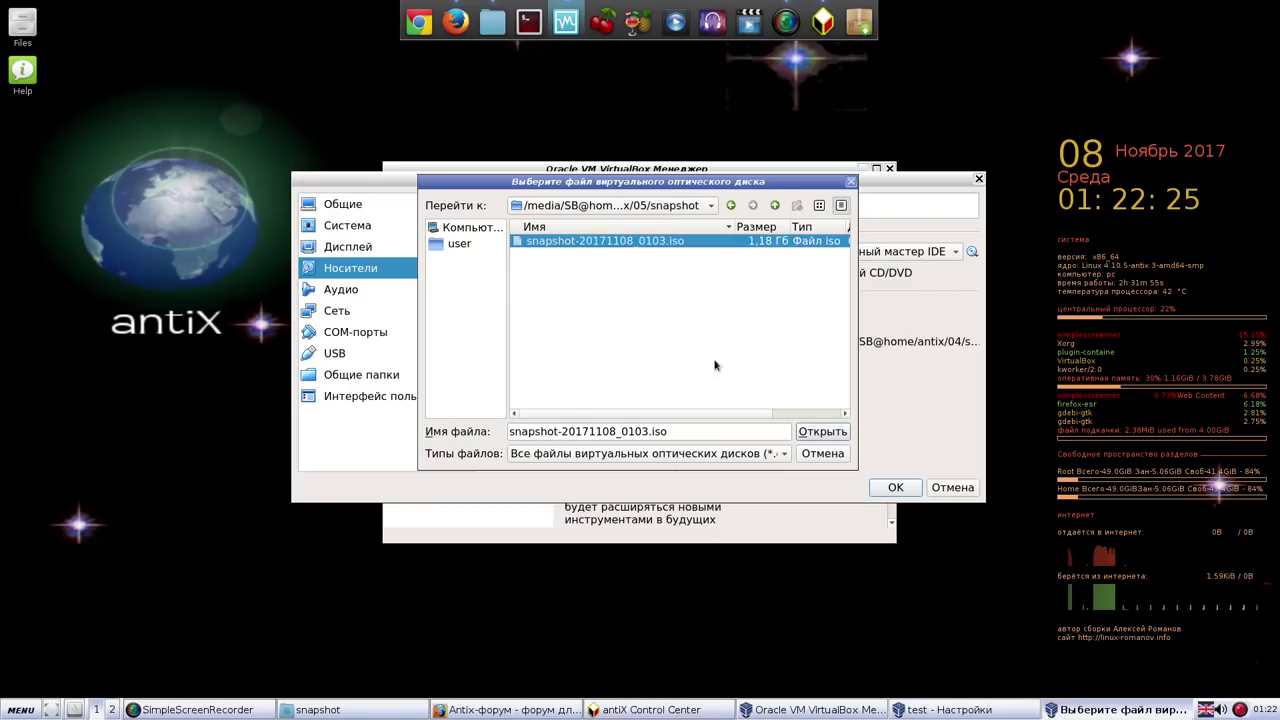
left_click(809, 434)
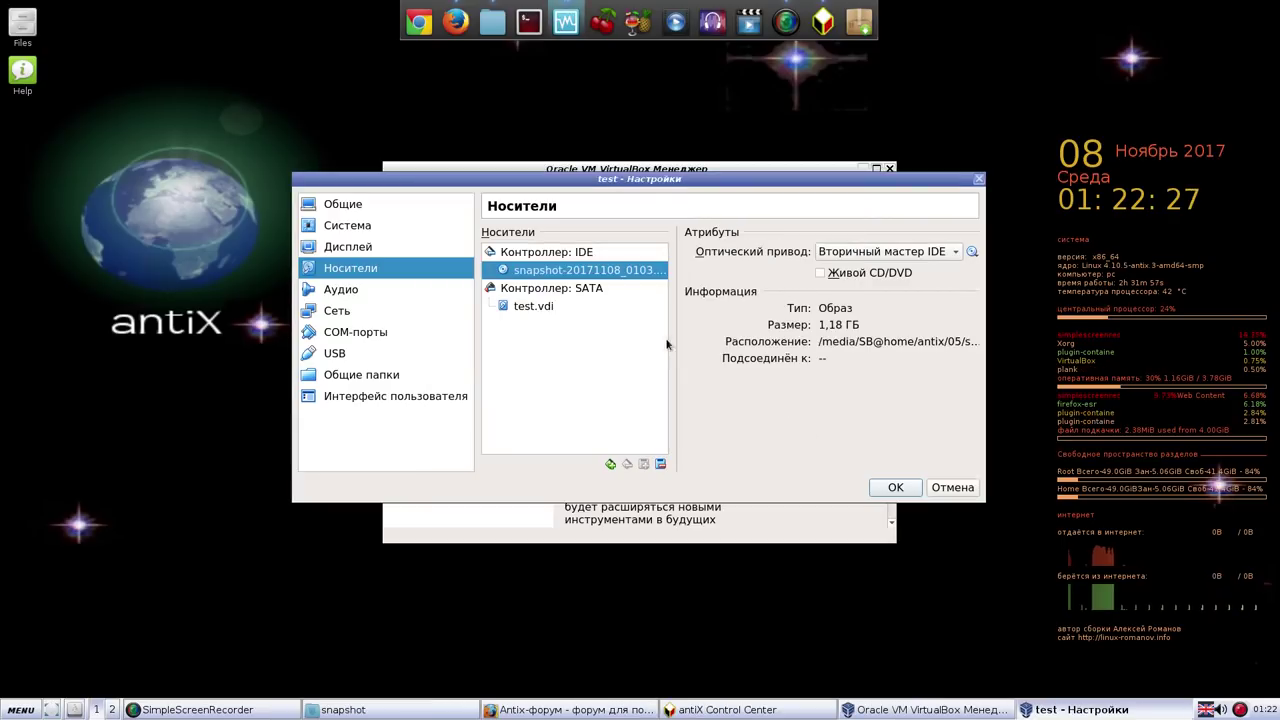
left_click(894, 489)
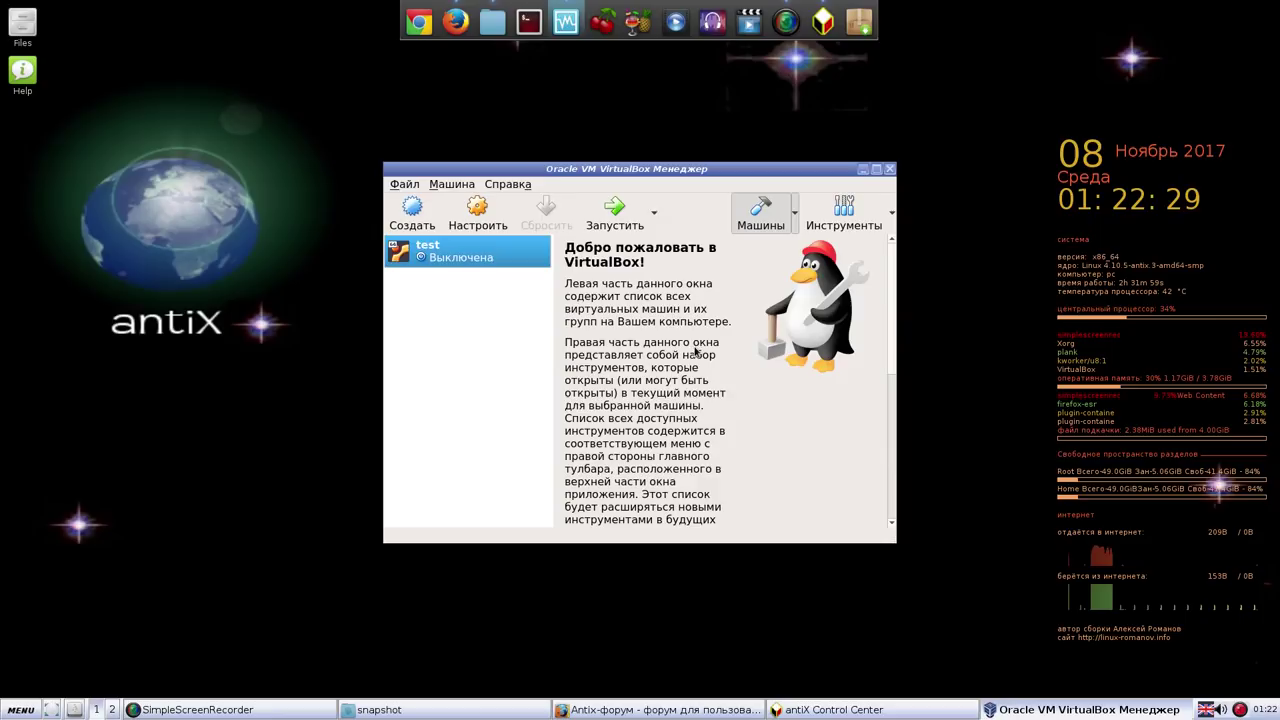
Step: Start the test virtual machine, minimise the VirtualBox manager, and boot the default antiX entry
left_click(616, 214)
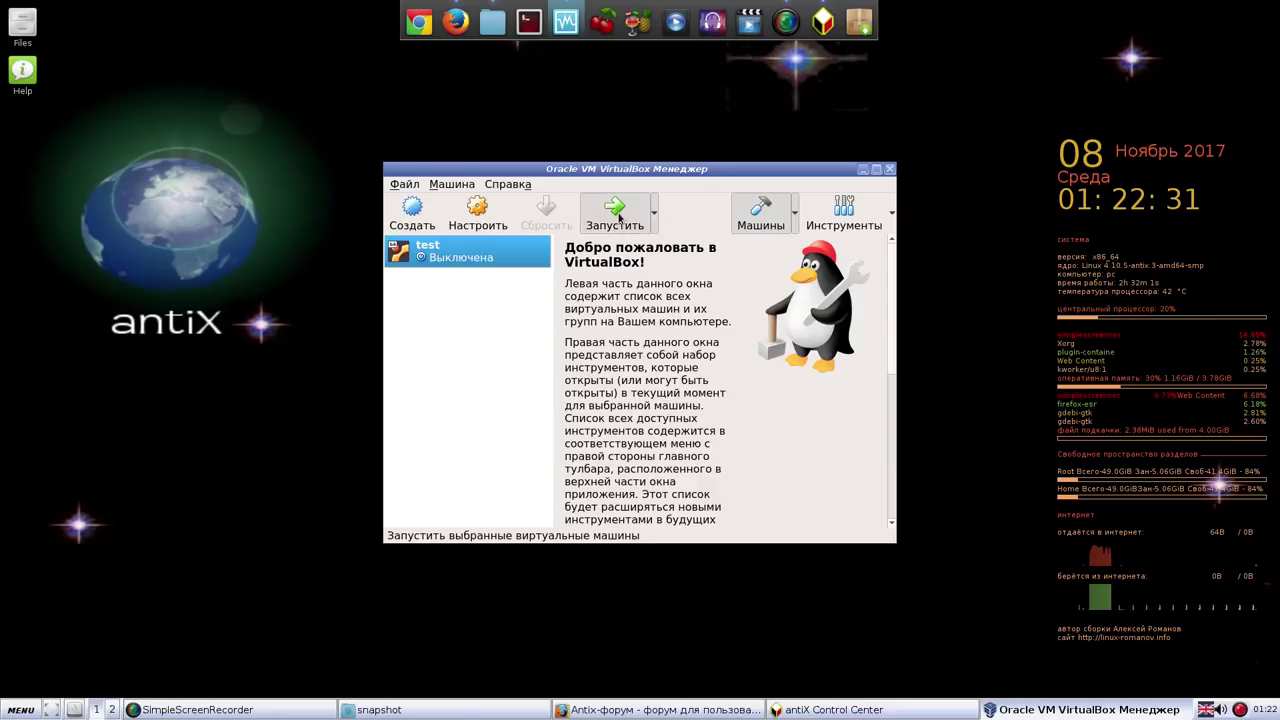
left_click(862, 173)
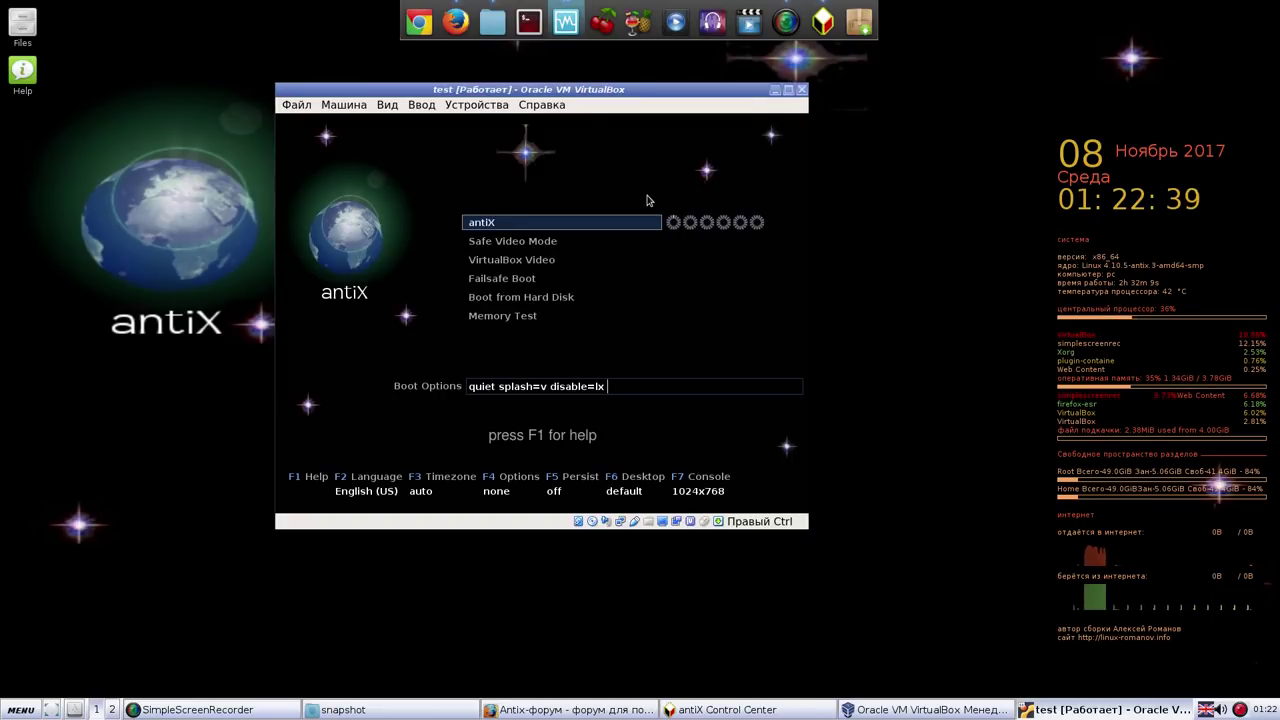
key("Return")
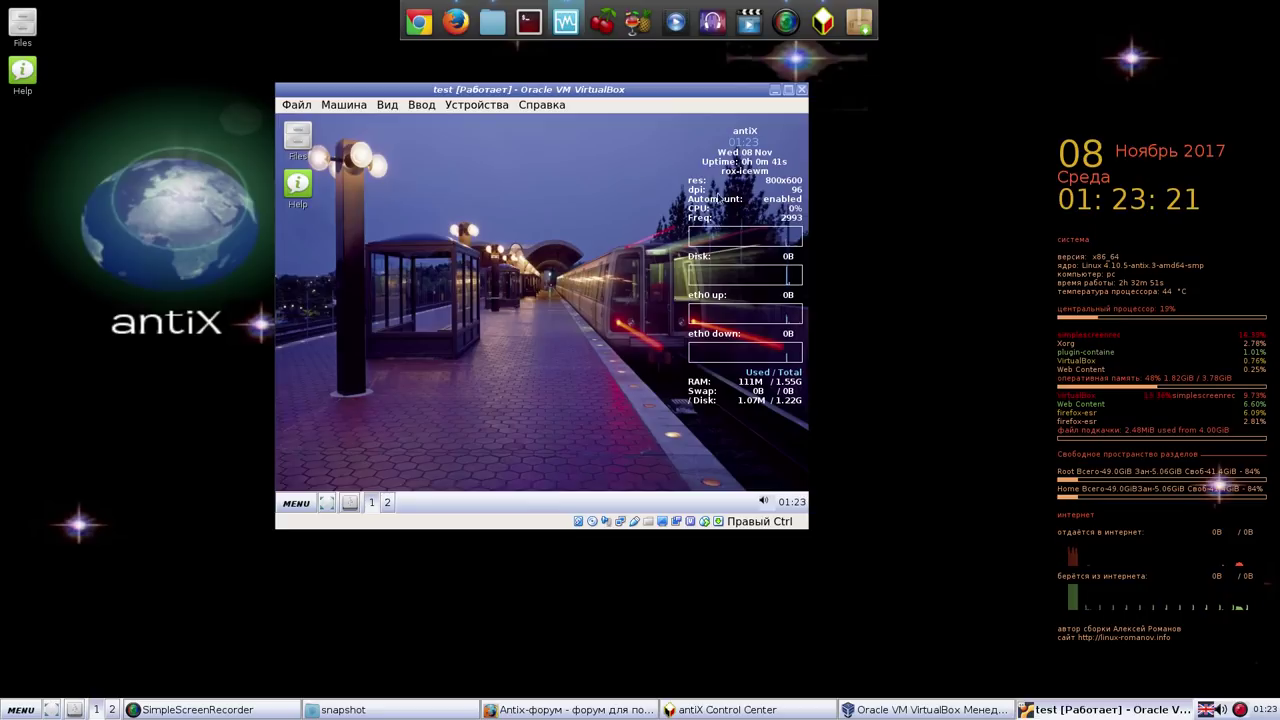
Step: Toggle the Conky system monitor off and back on in the guest antiX desktop
right_click(465, 139)
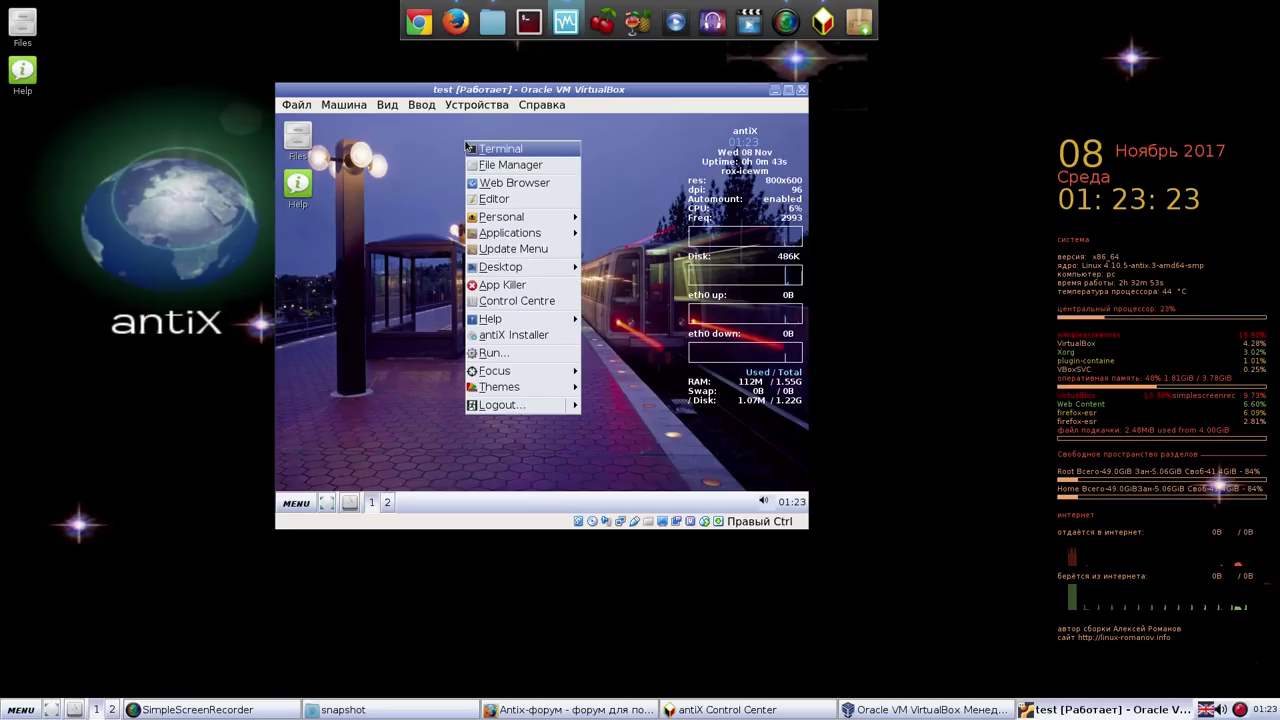
mouse_move(484, 224)
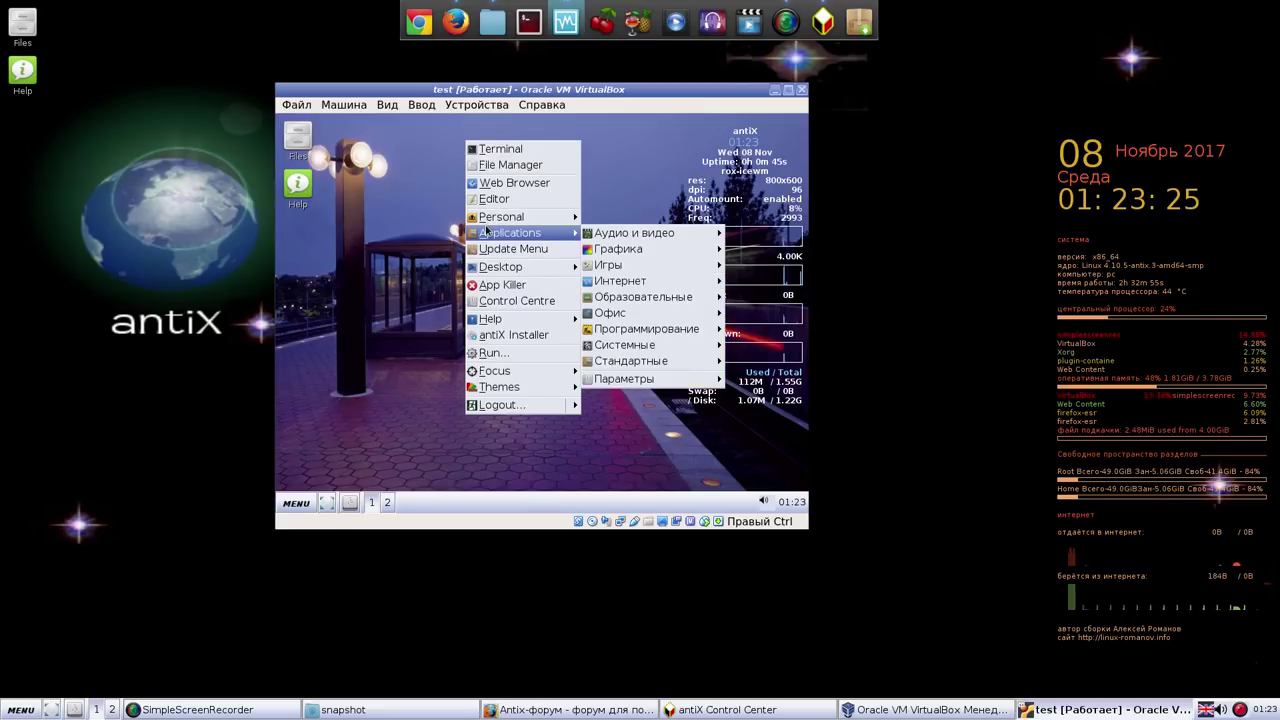
mouse_move(498, 268)
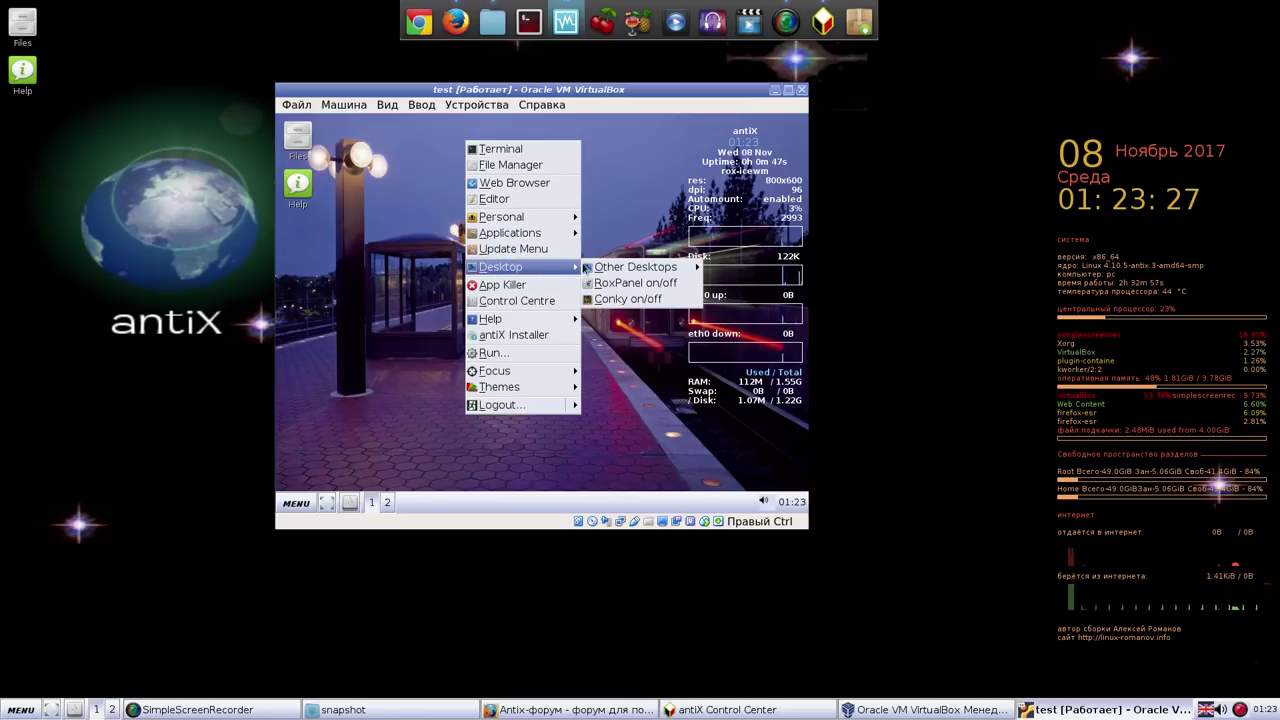
left_click(636, 309)
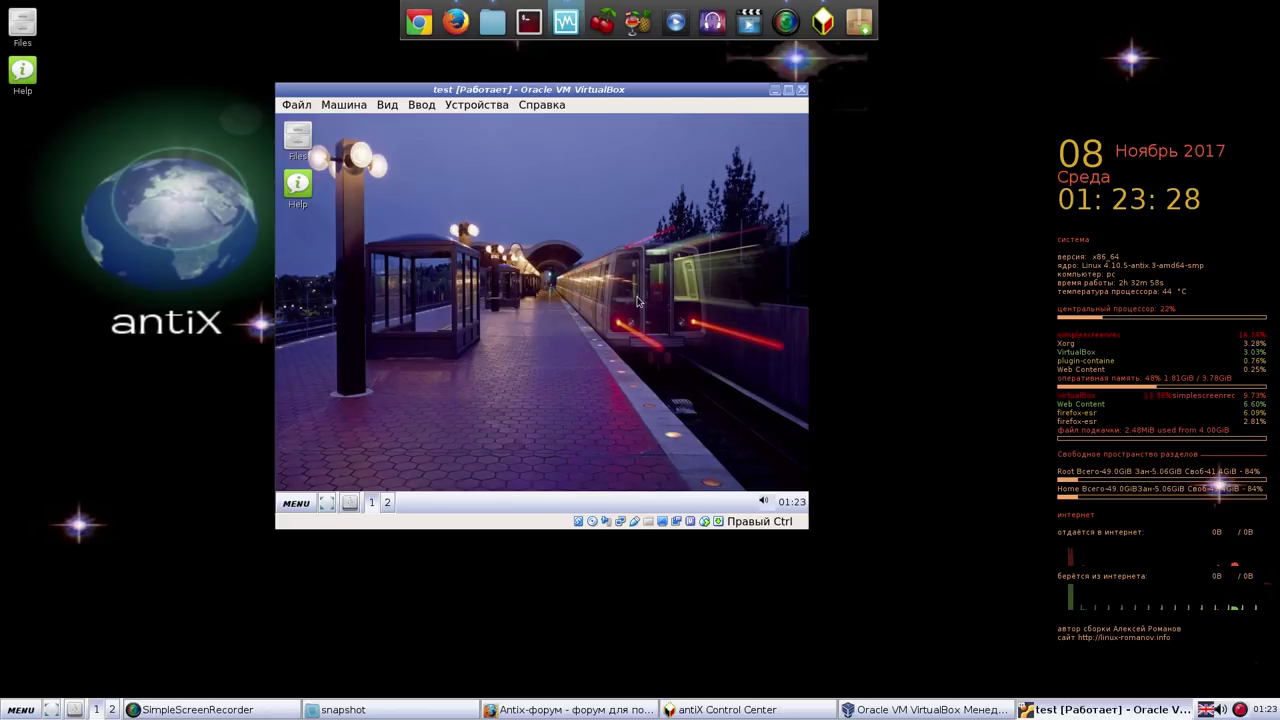
right_click(541, 203)
mouse_move(600, 322)
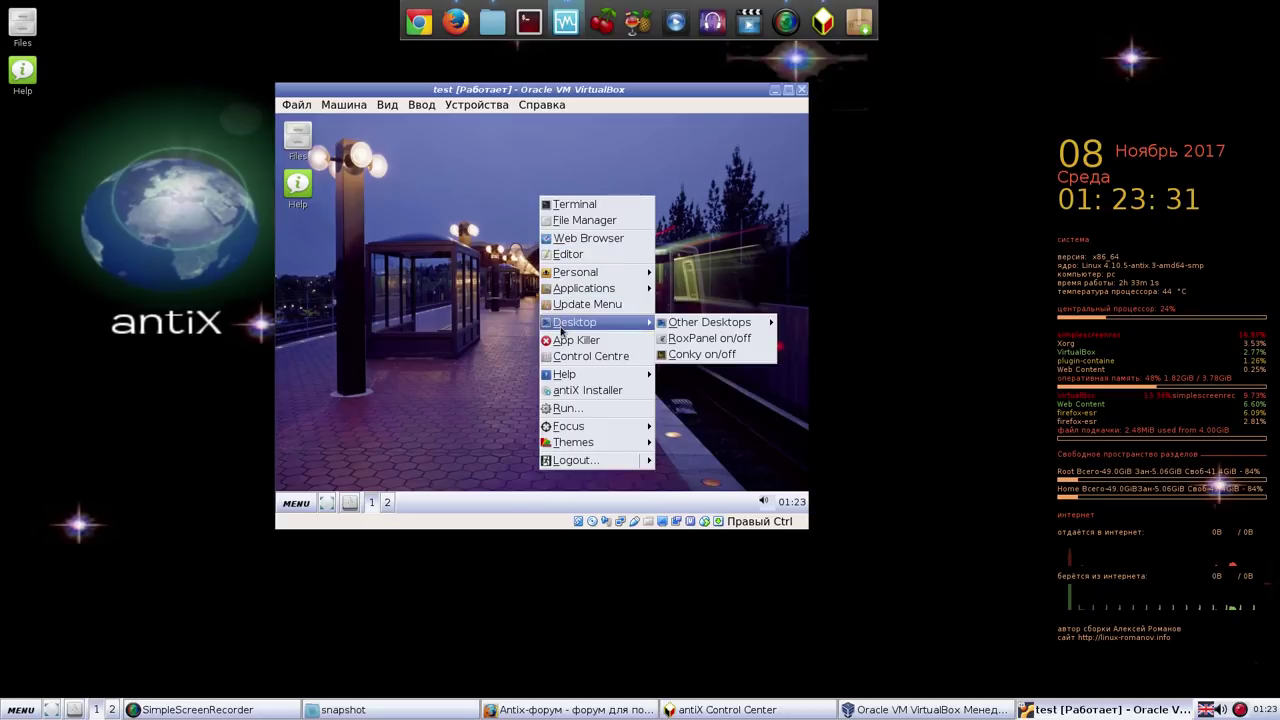
left_click(703, 356)
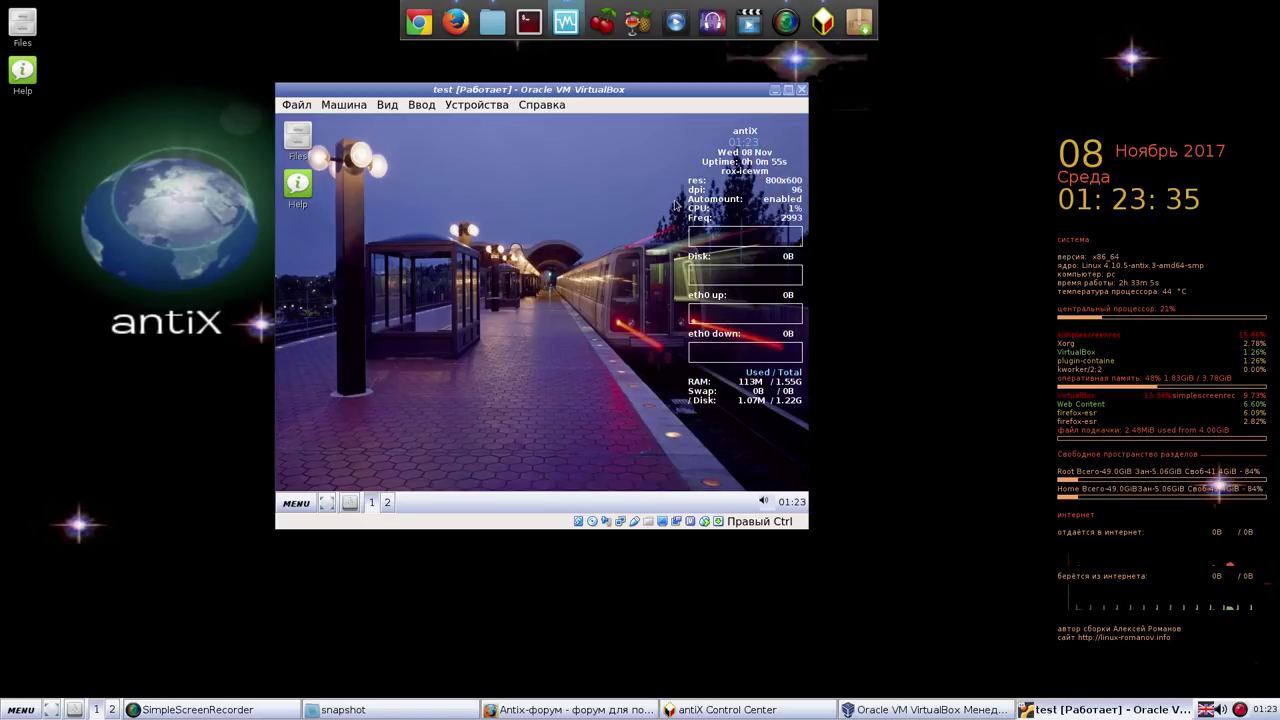
Step: Power off the test virtual machine and bring the VirtualBox manager window back up
left_click(802, 90)
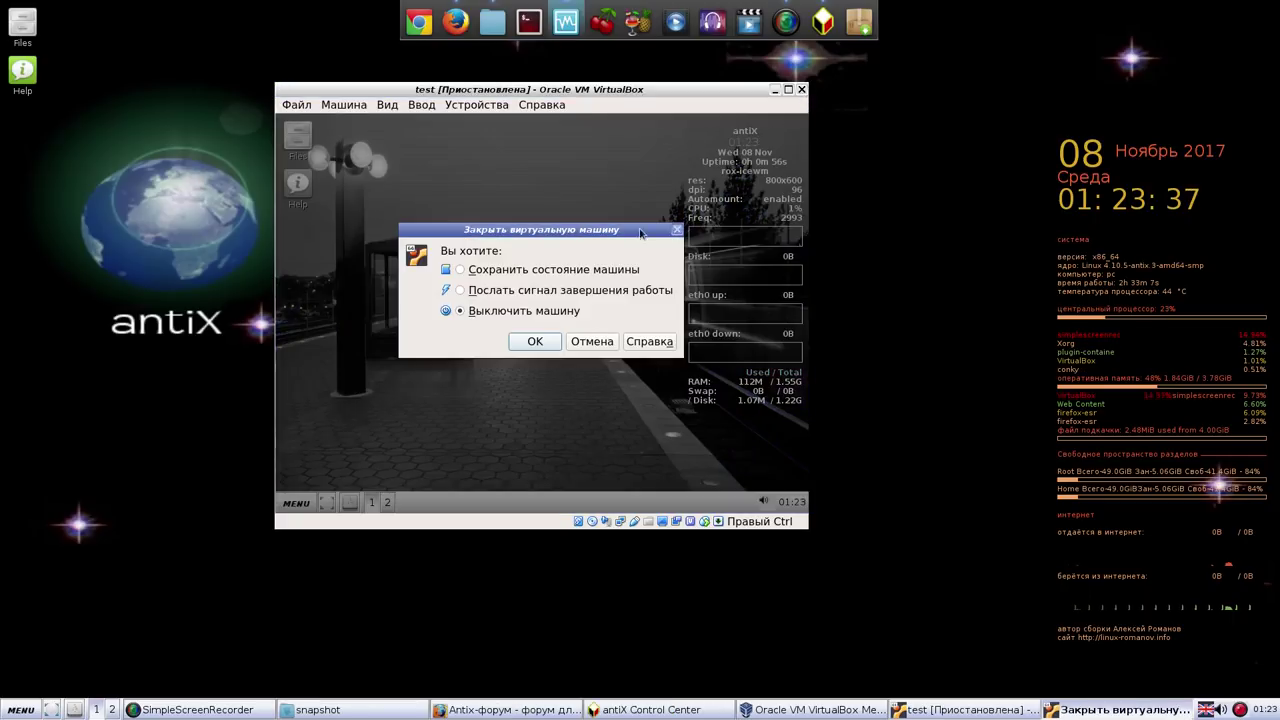
left_click(534, 340)
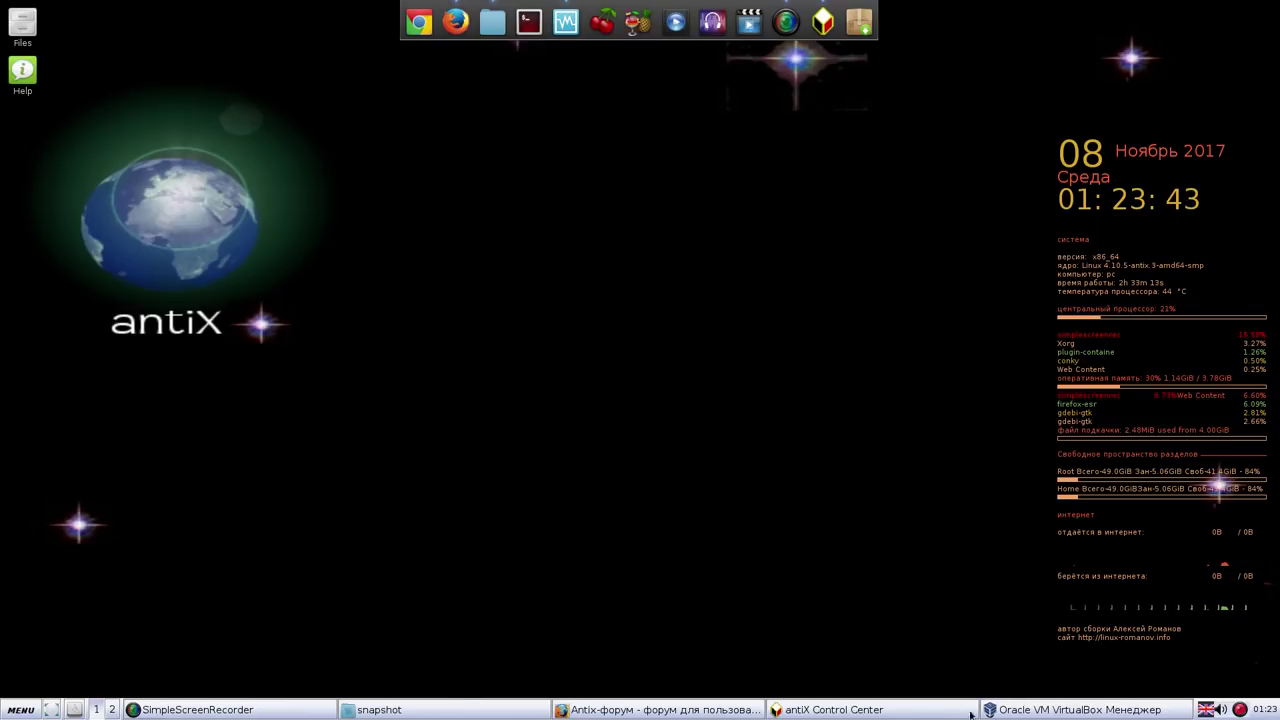
left_click(1002, 710)
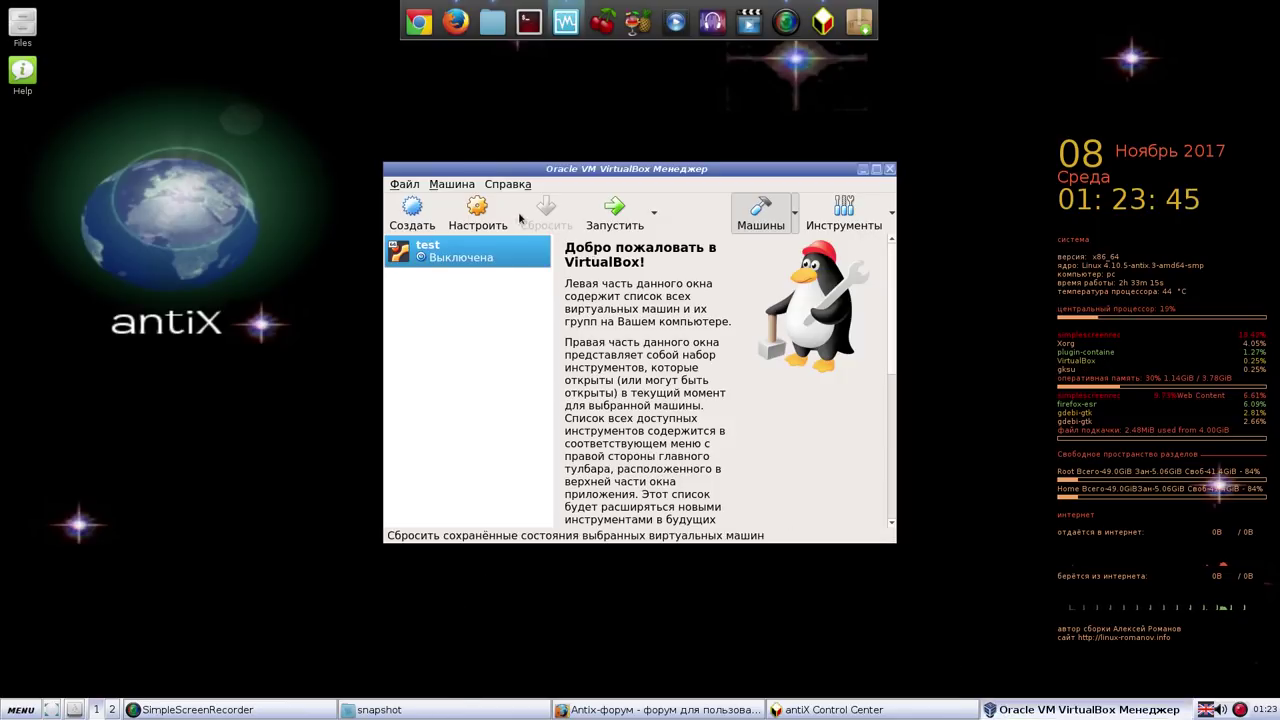
Step: Replace the test machine's optical disc with snapshot-20171108_0023.iso from the antix/04/snapshot folder, and start the machine
left_click(479, 212)
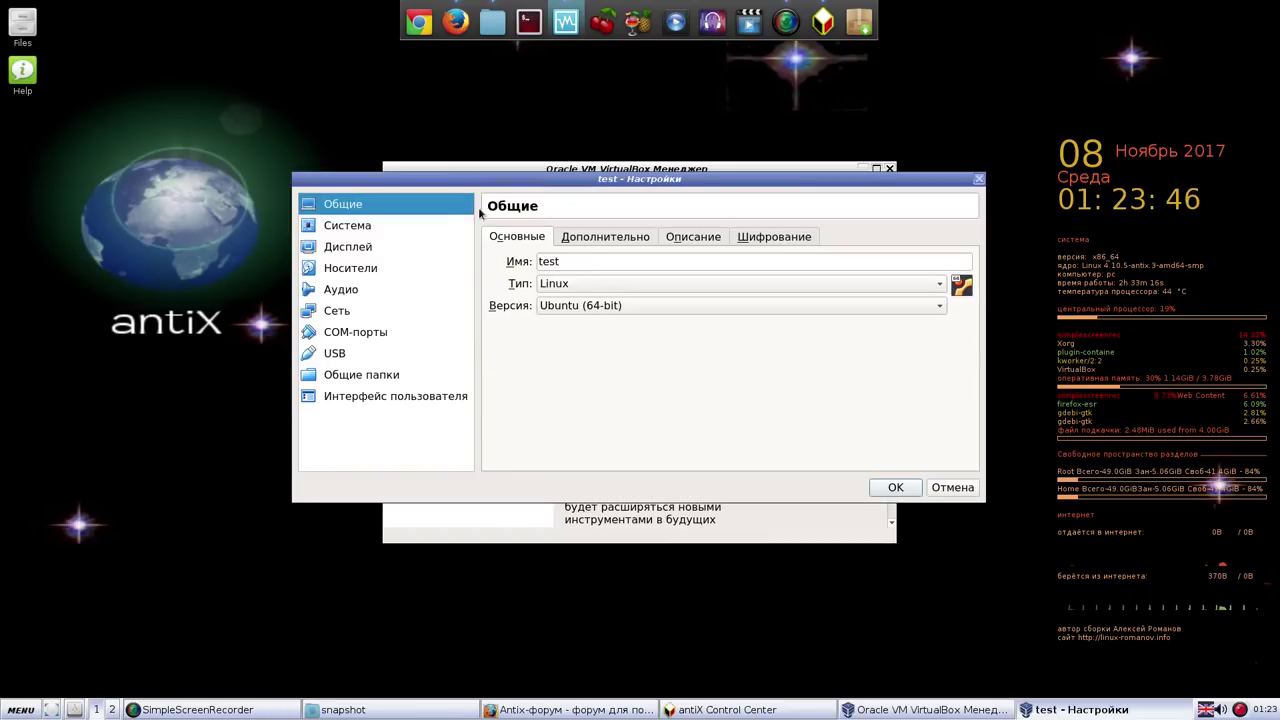
left_click(350, 271)
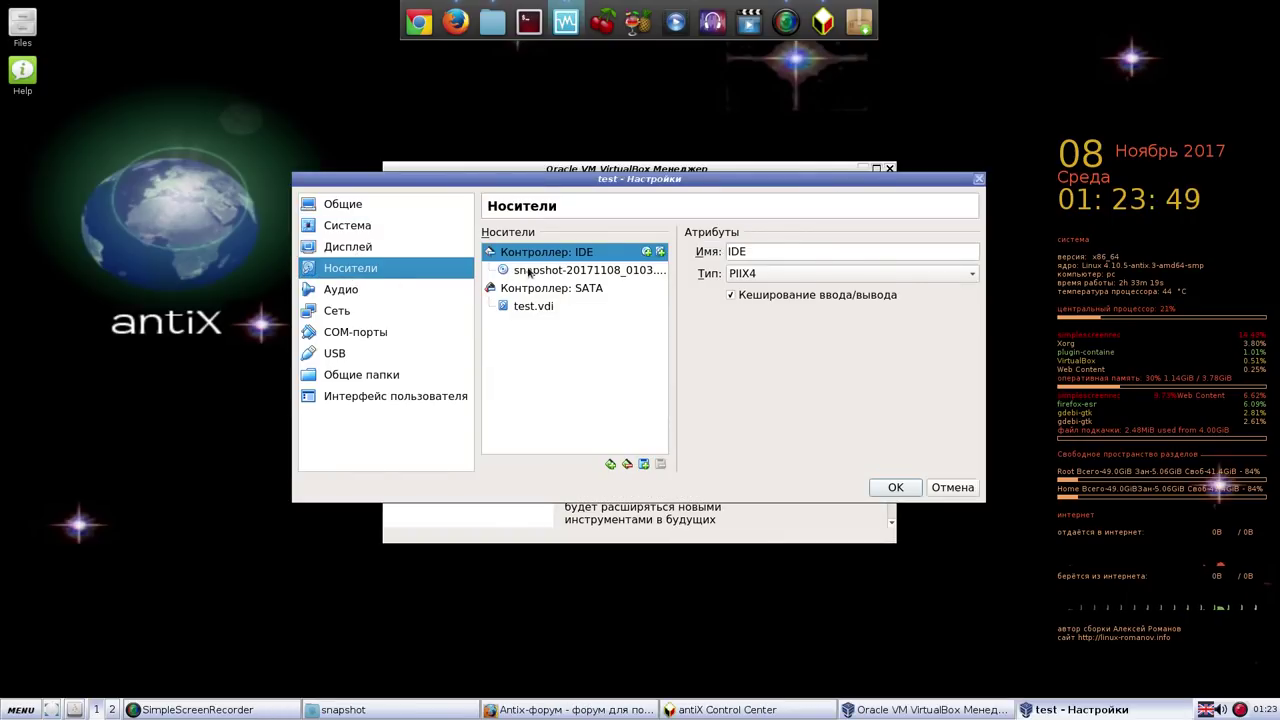
left_click(530, 271)
left_click(972, 252)
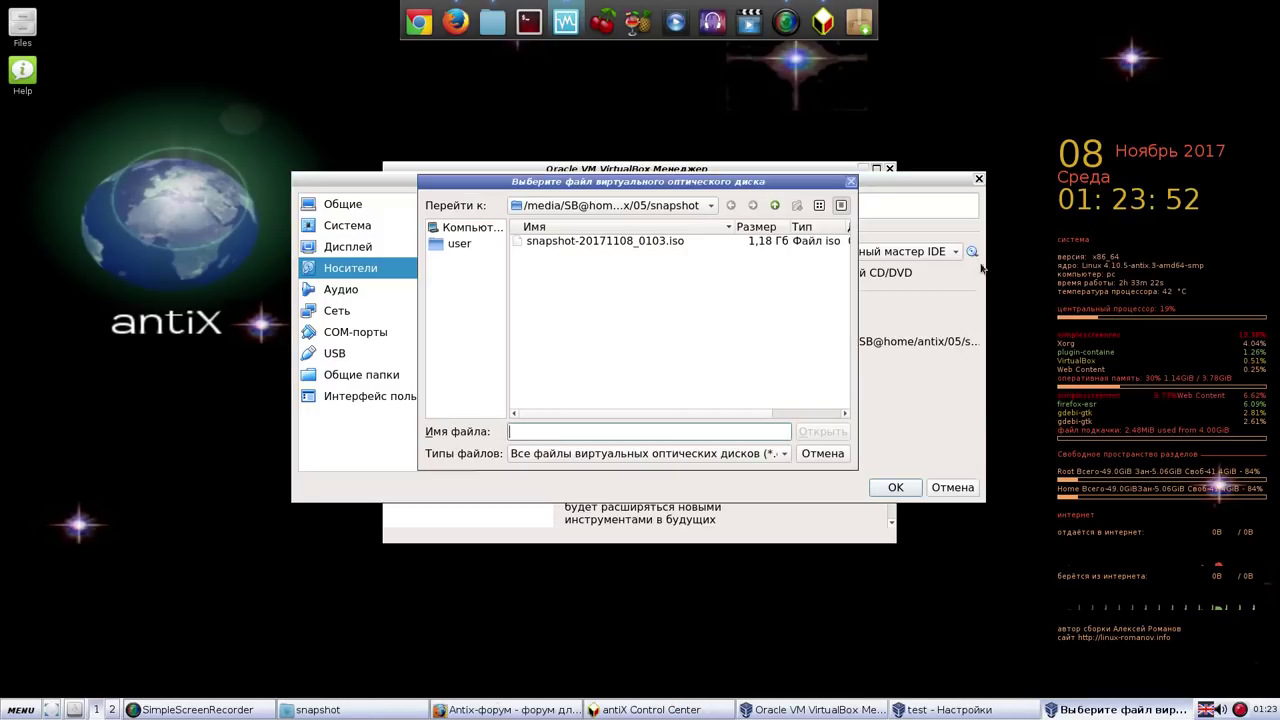
left_click(775, 206)
left_click(775, 206)
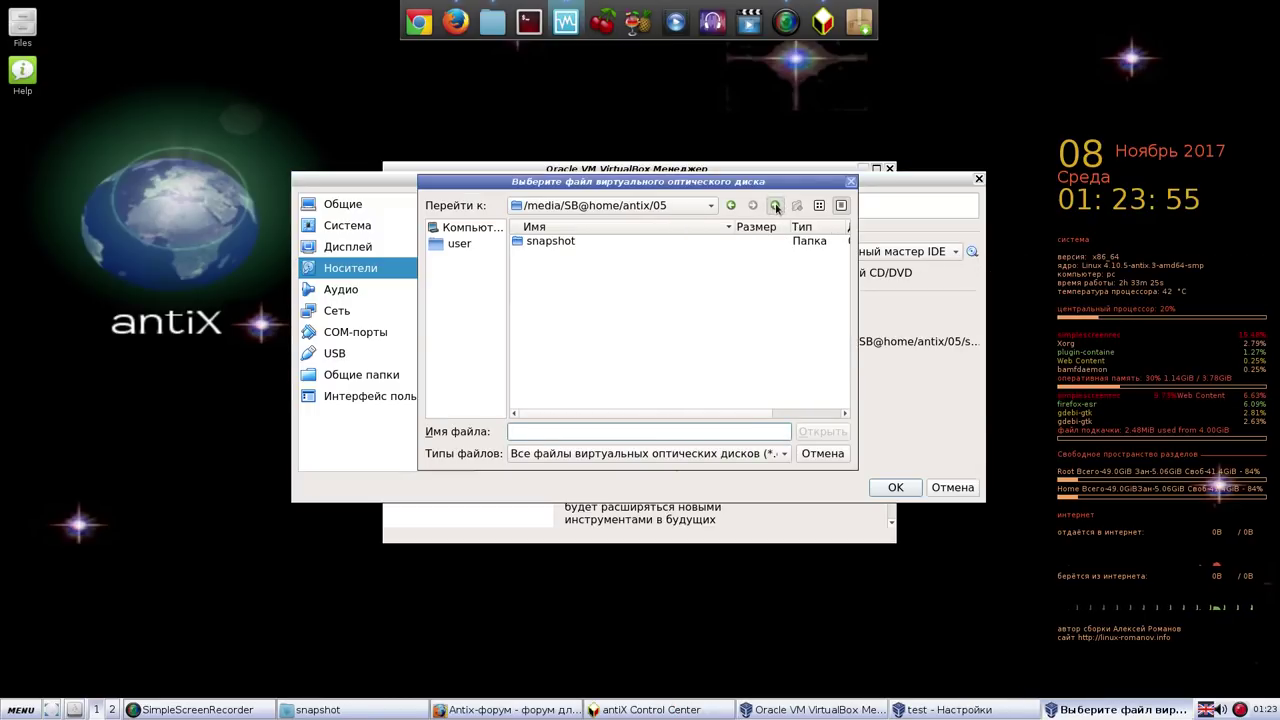
left_click(527, 280)
double_click(527, 280)
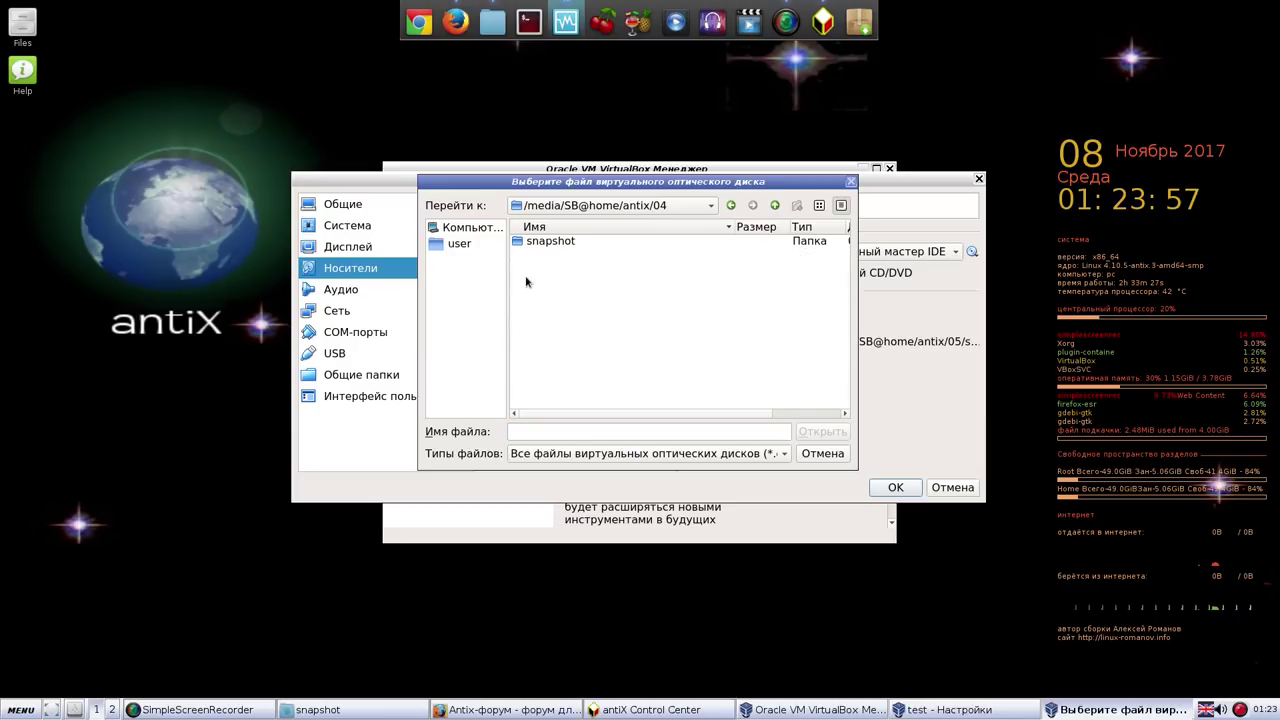
double_click(553, 246)
left_click(555, 245)
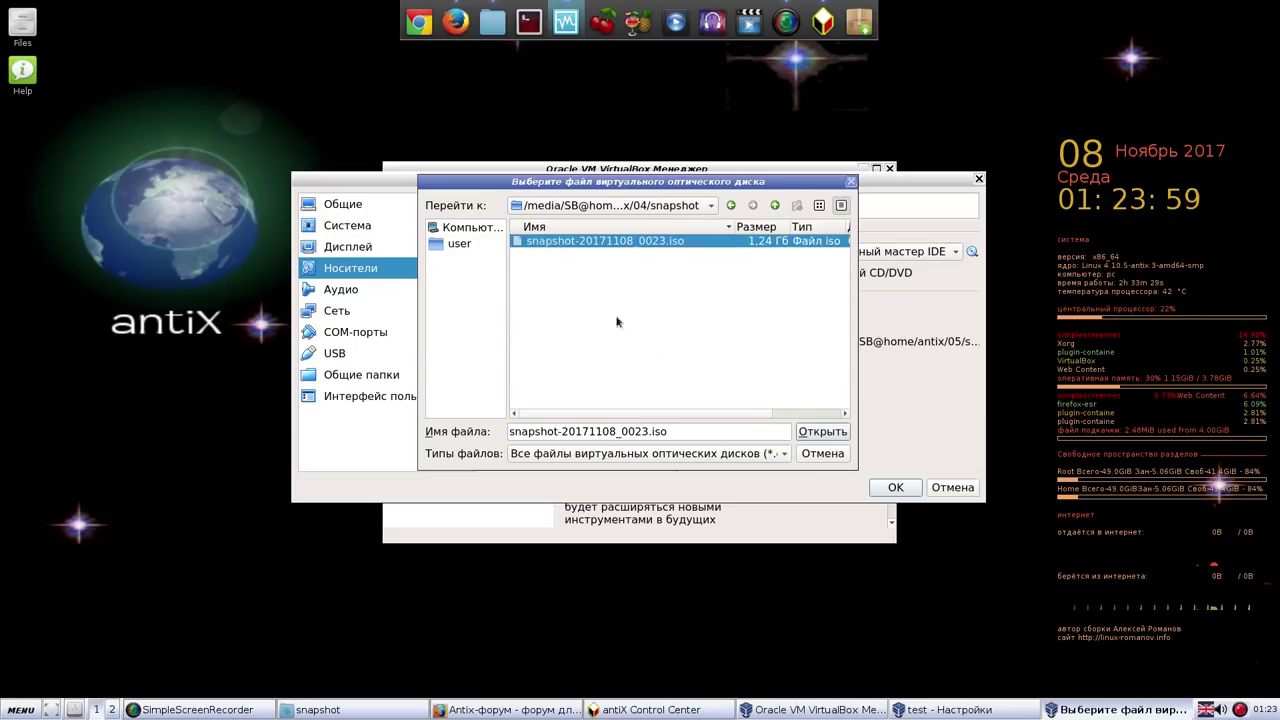
left_click(826, 432)
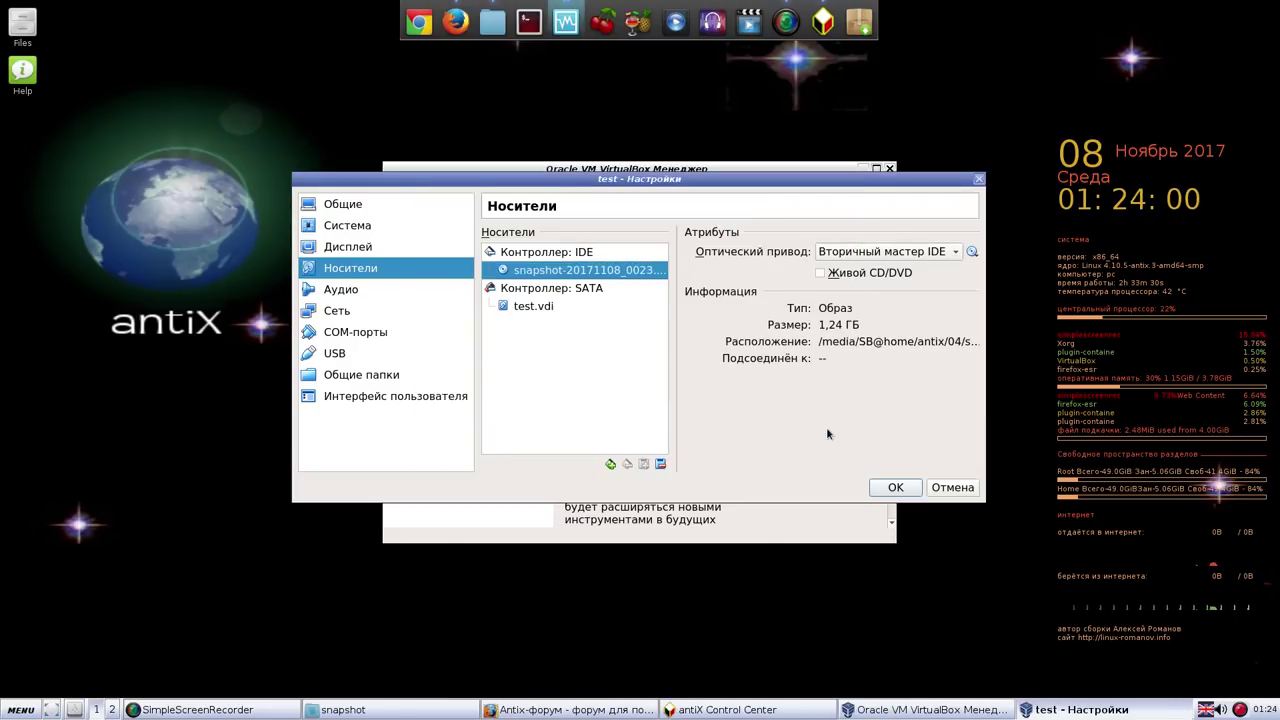
left_click(895, 487)
left_click(618, 209)
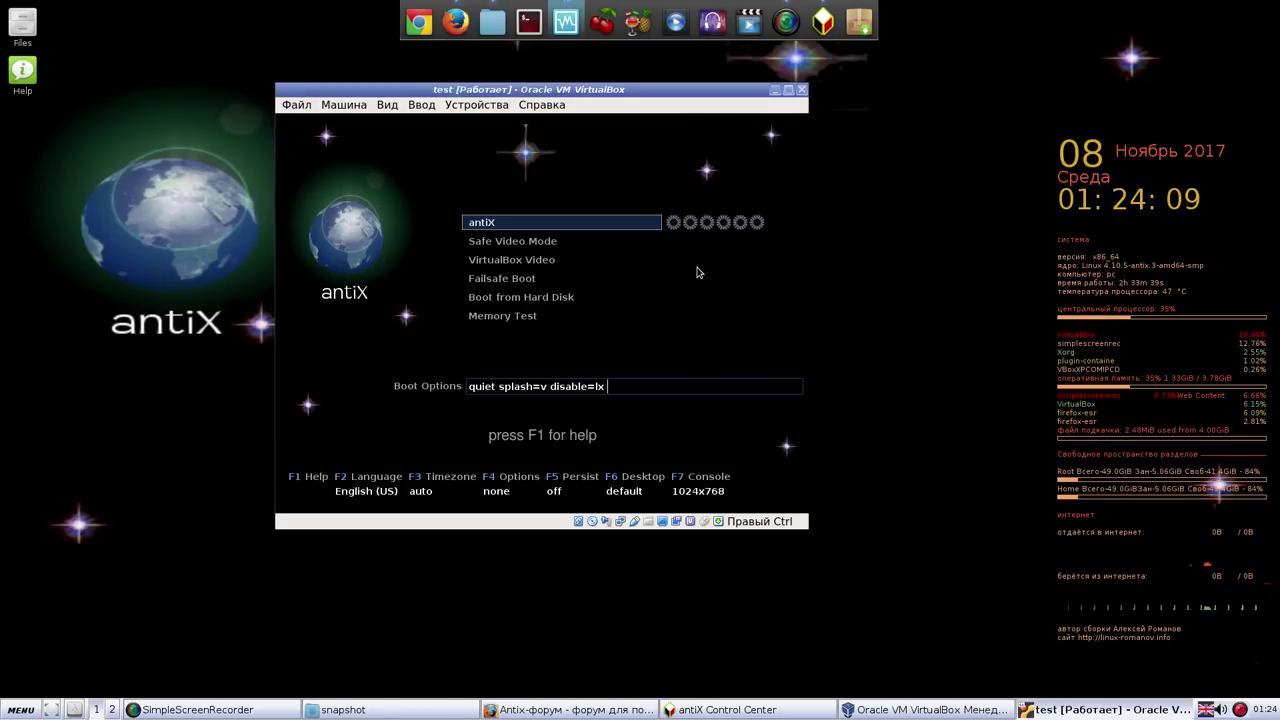
Step: Boot the default antiX entry in the test virtual machine and show the guest in scaled mode in an enlarged window
key("Return")
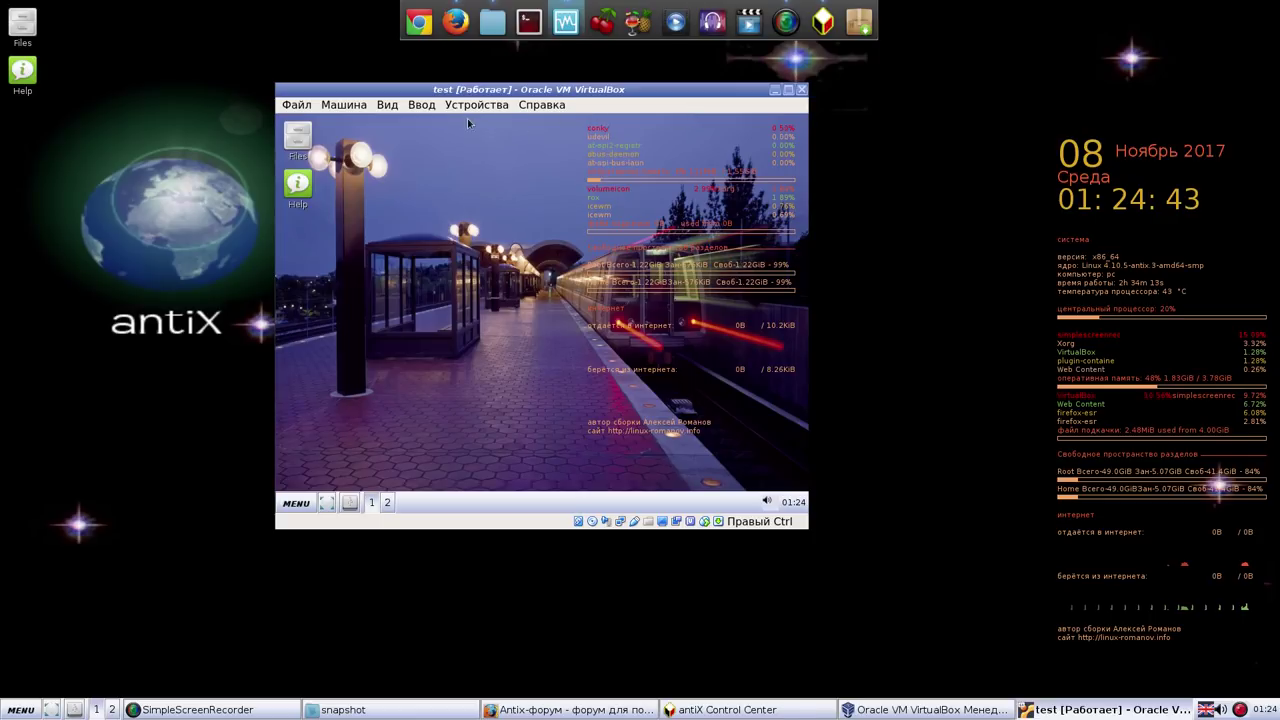
left_click(389, 105)
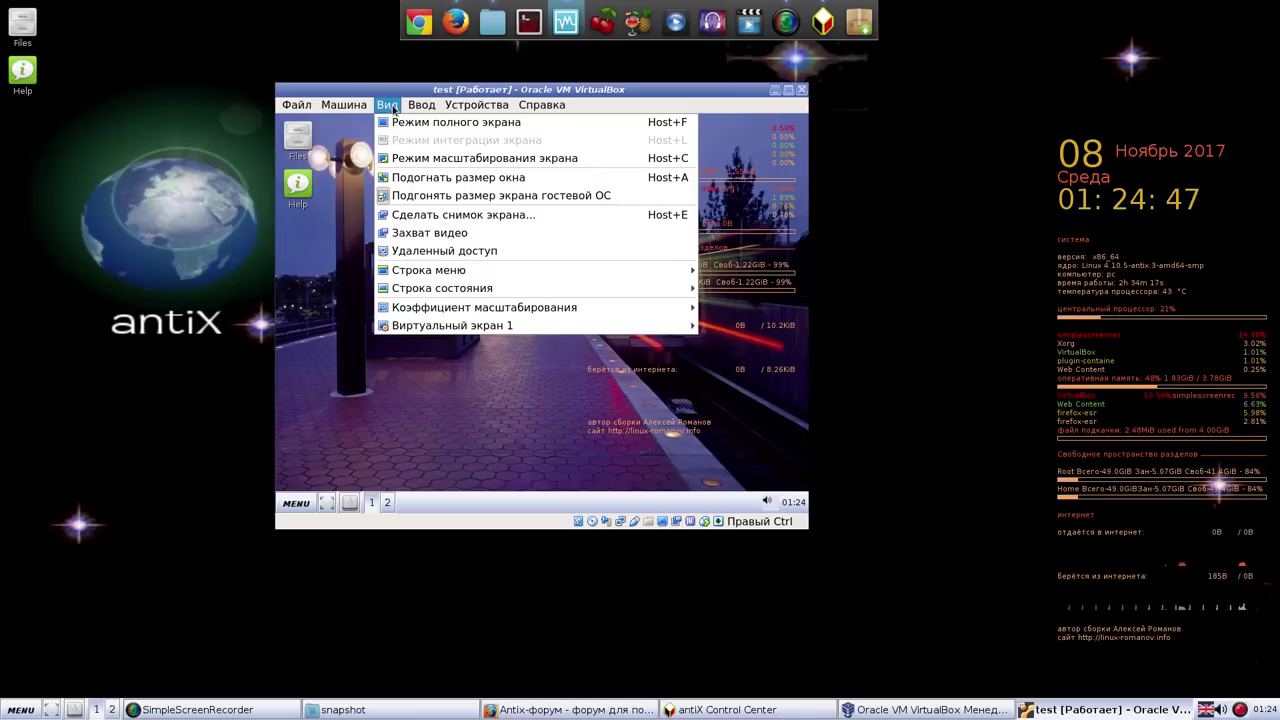
left_click(436, 158)
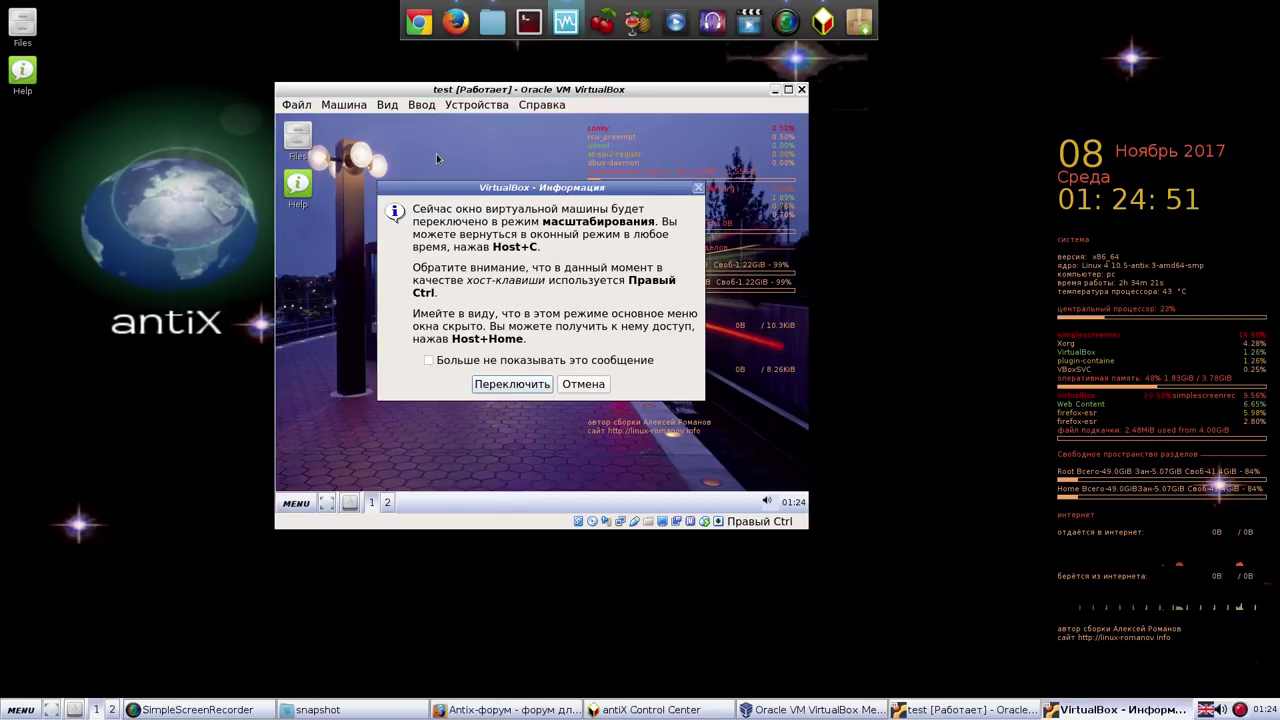
left_click(532, 385)
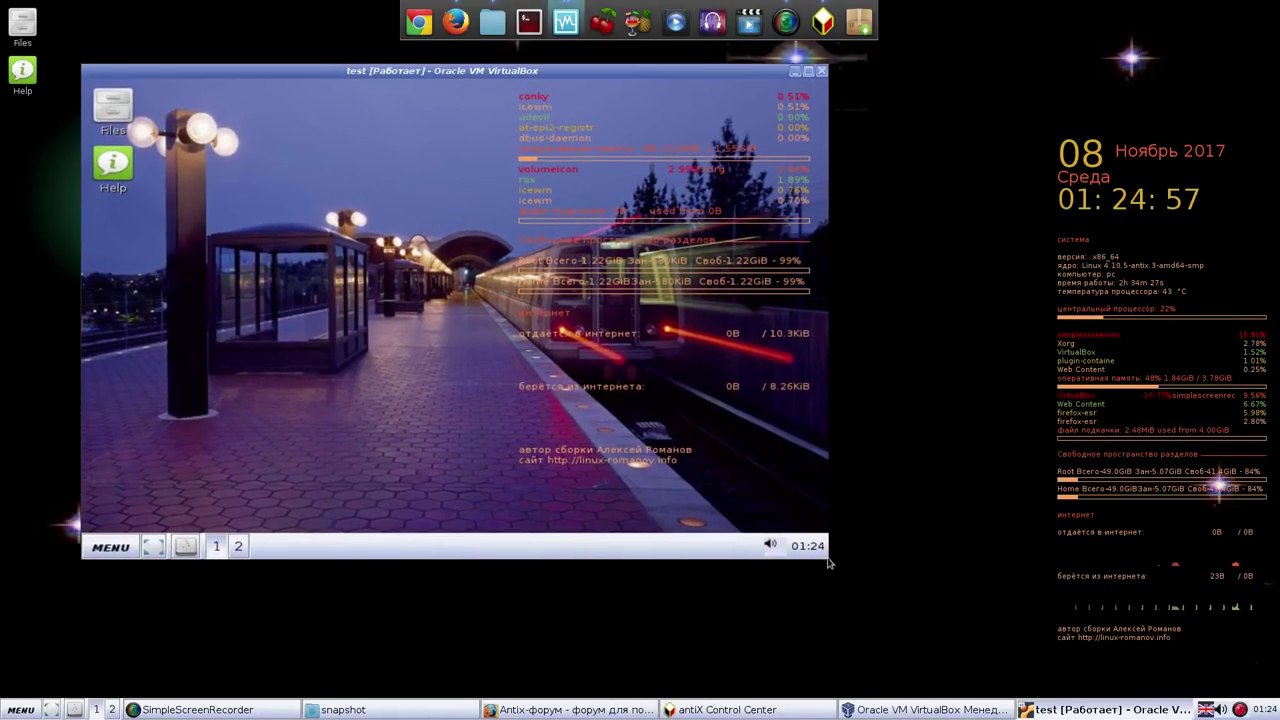
left_click_drag(826, 550, 962, 657)
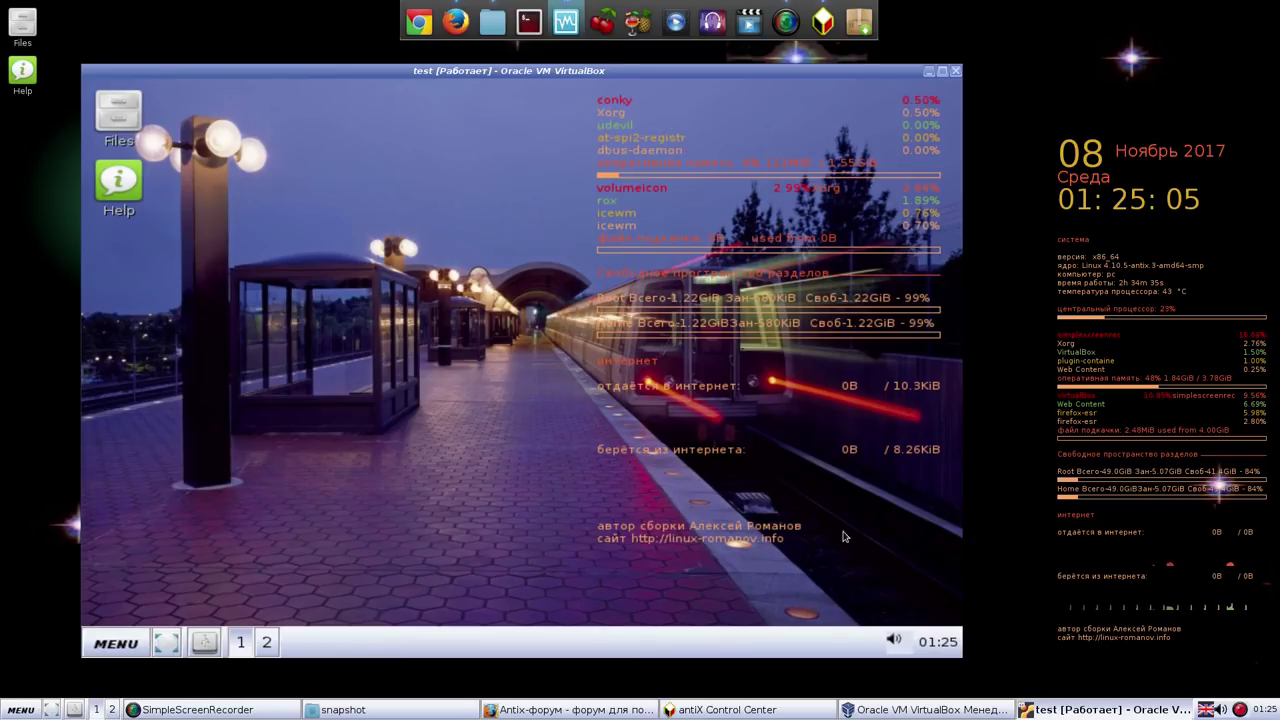
Step: Power off the test virtual machine and close the VirtualBox manager
left_click(954, 72)
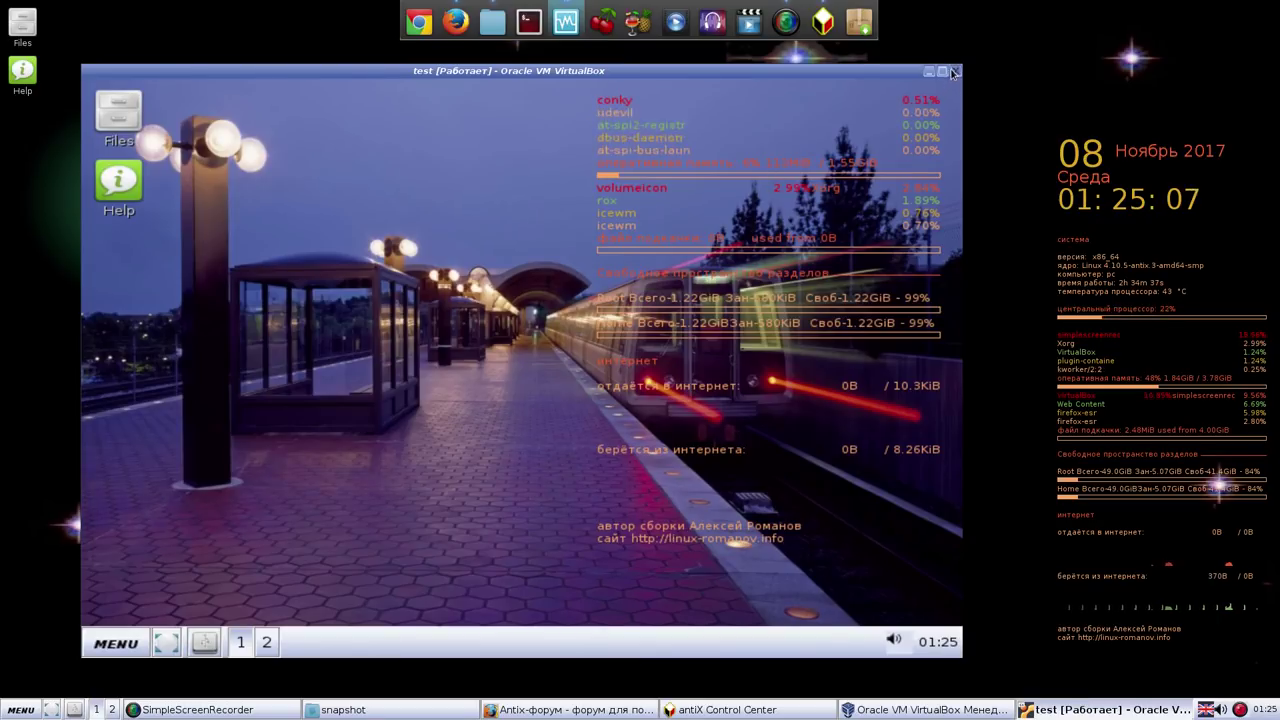
left_click(527, 400)
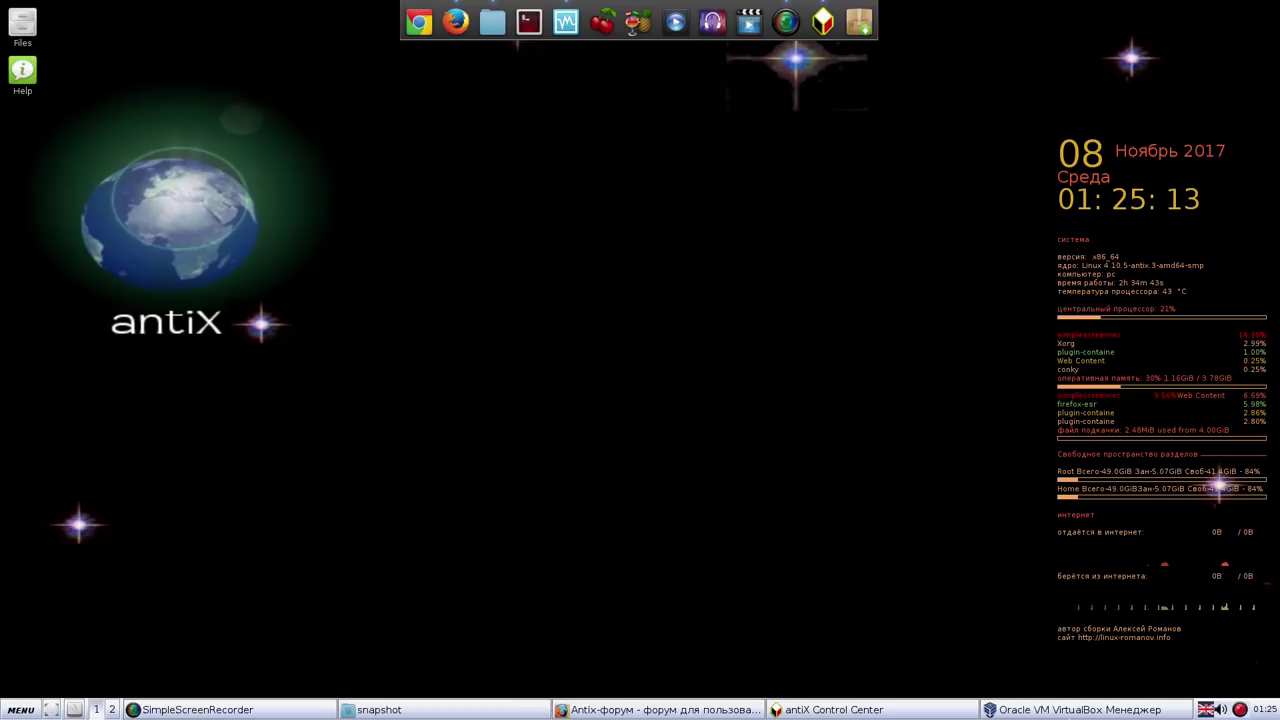
left_click(1046, 710)
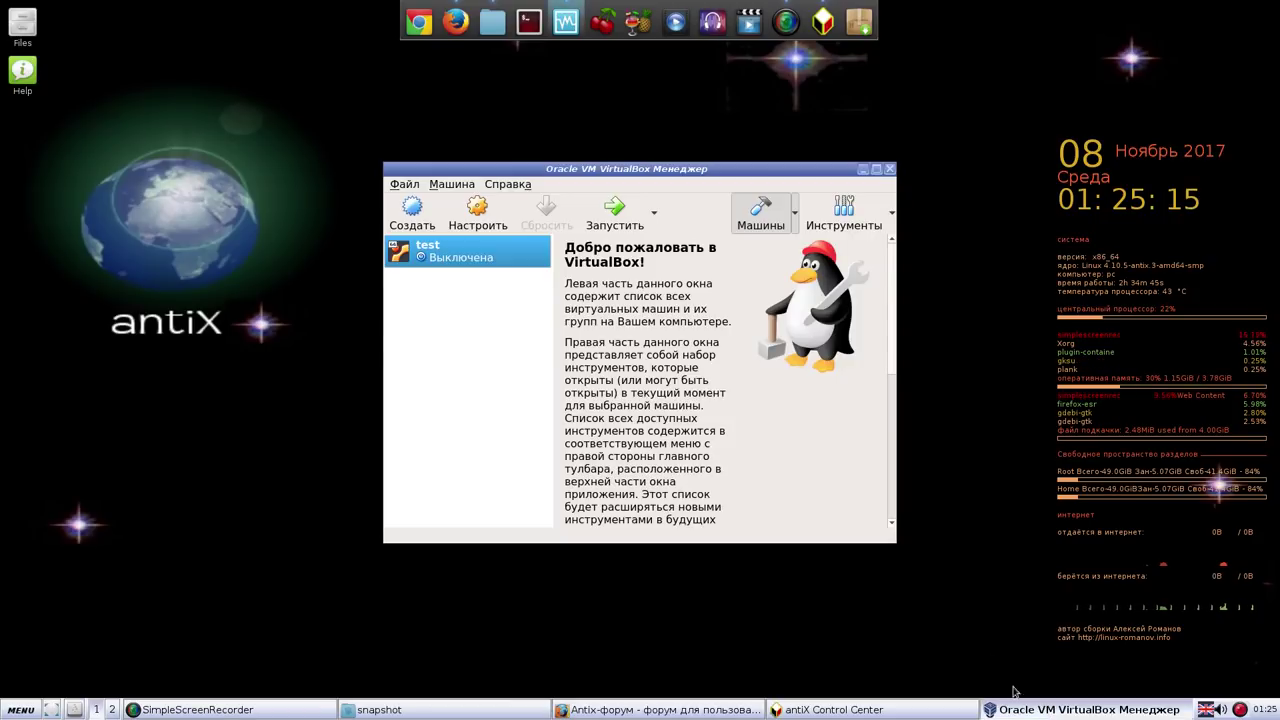
left_click(889, 173)
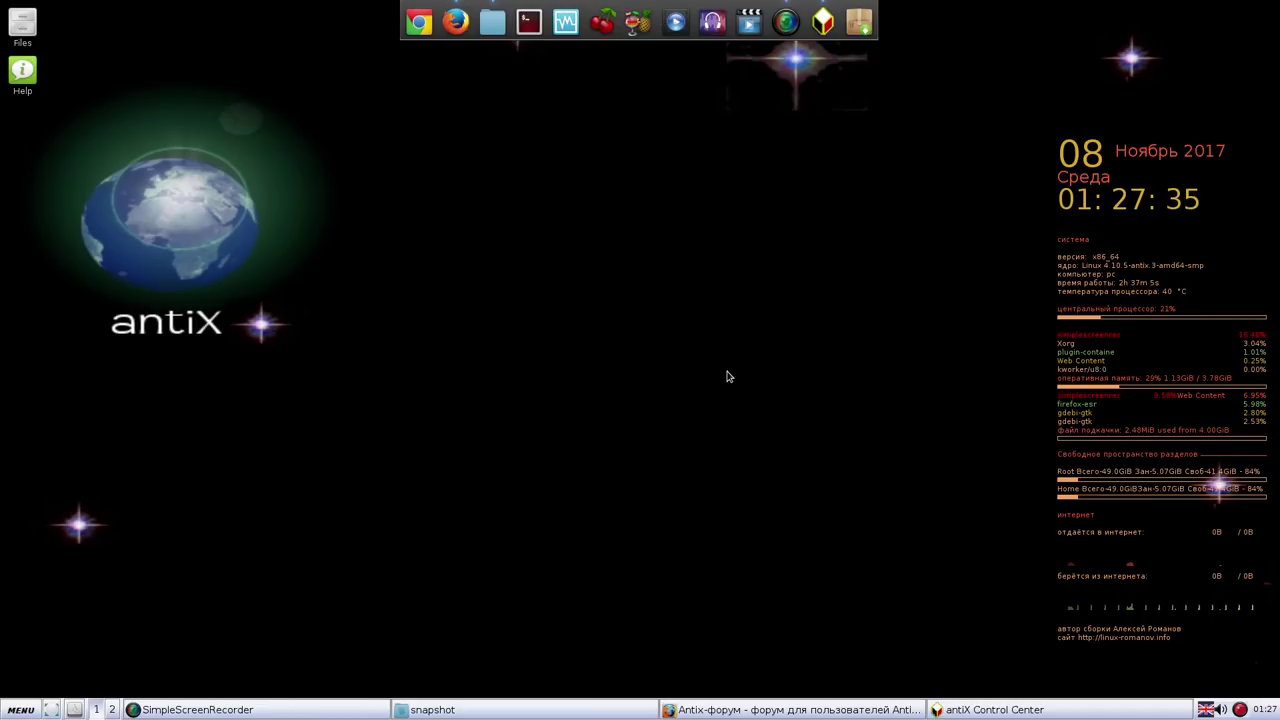
Step: Open the Ceni network configurator, examine the wired and wireless hardware interfaces it offers to configure, and close it
right_click(594, 164)
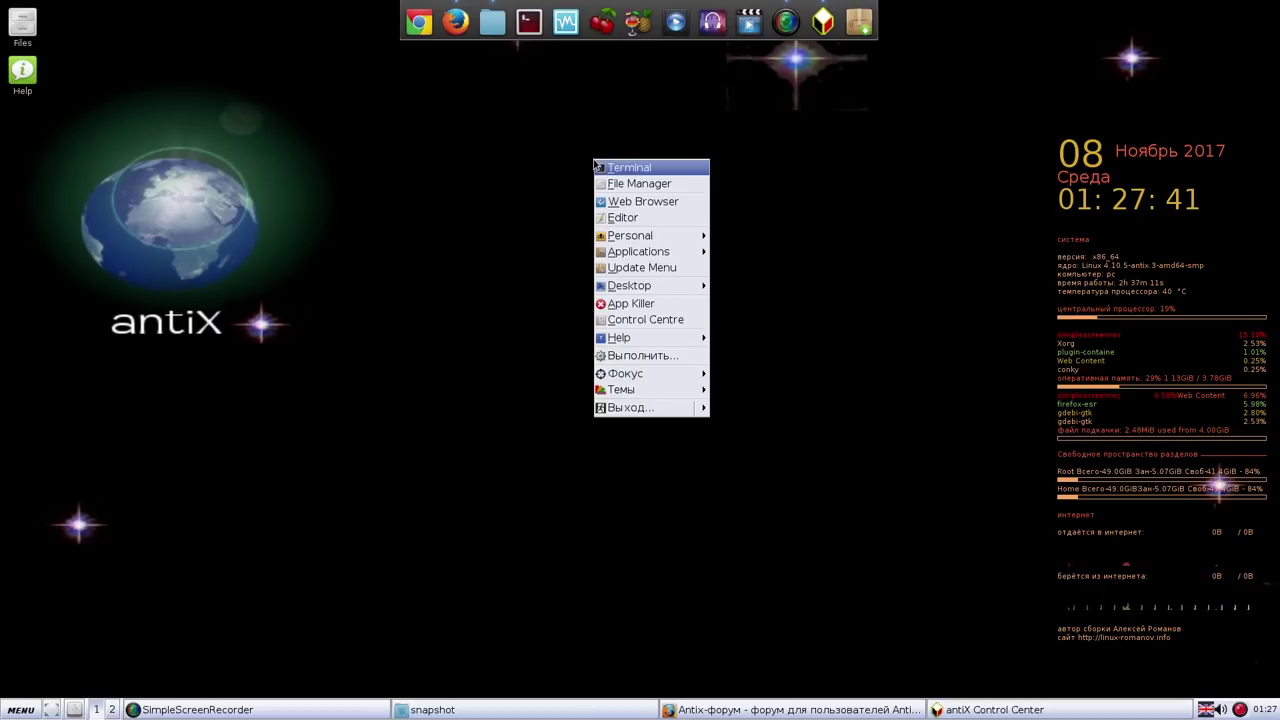
mouse_move(651, 258)
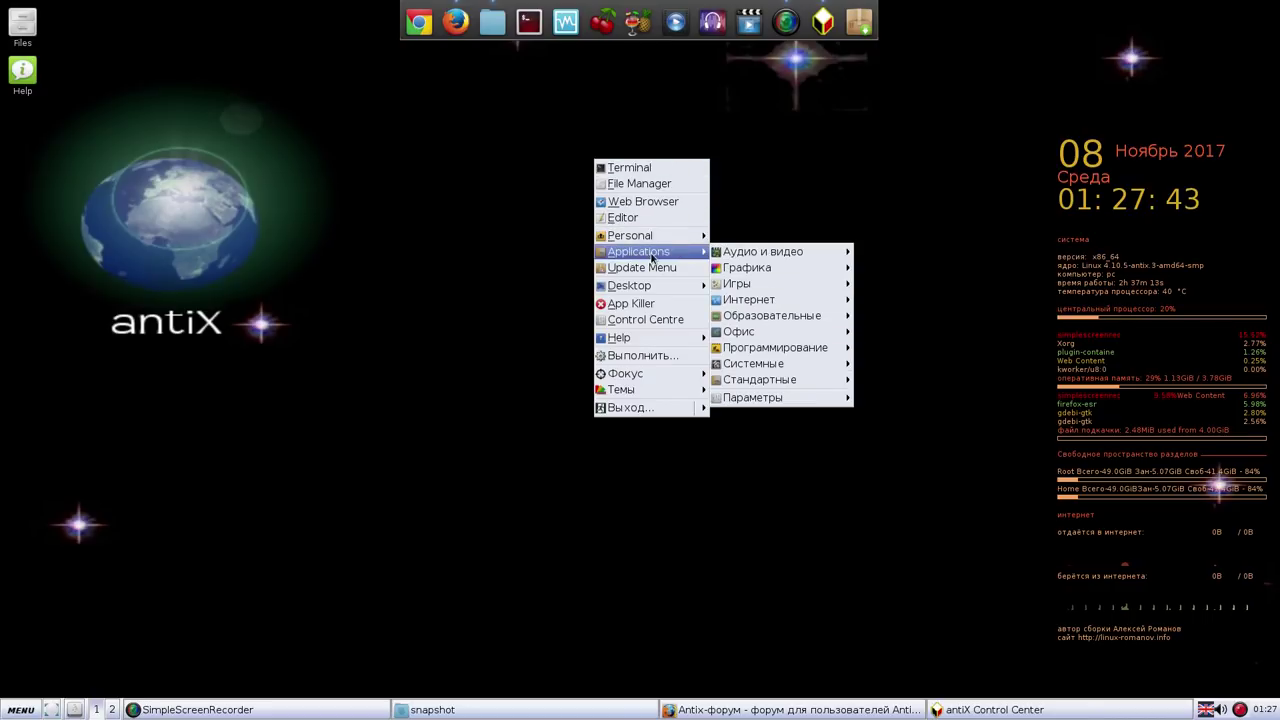
mouse_move(743, 303)
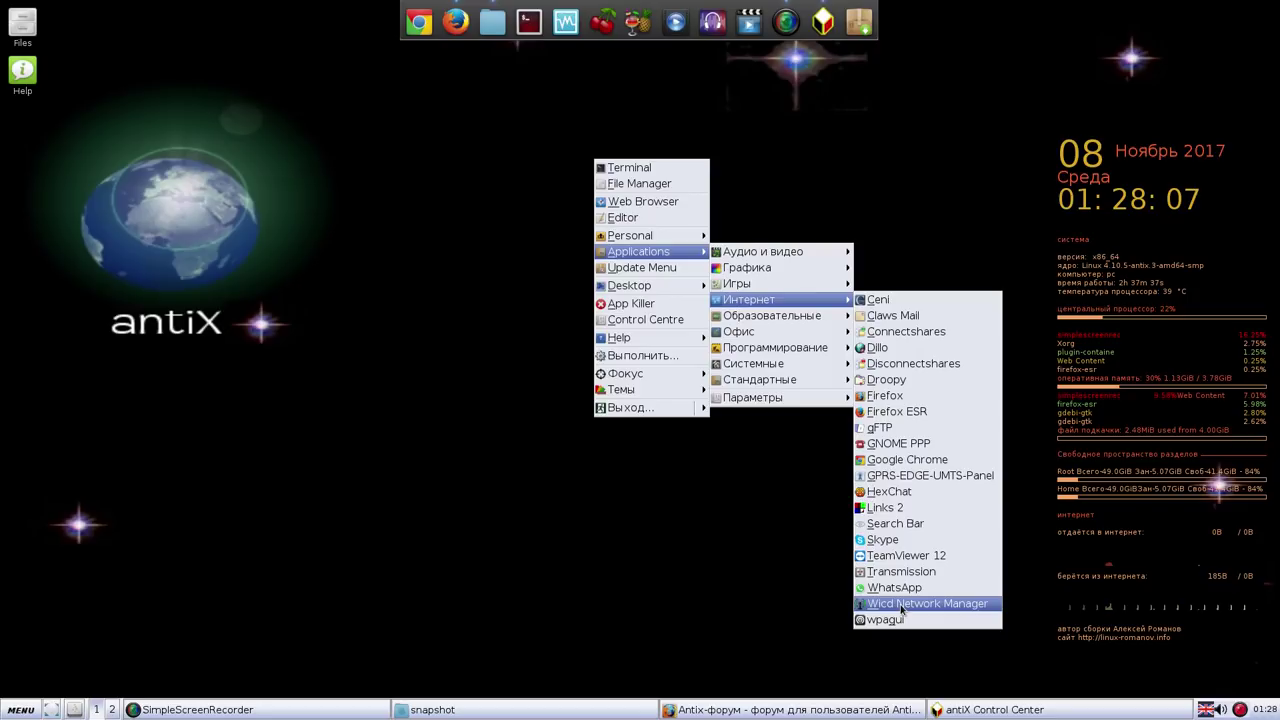
left_click(880, 301)
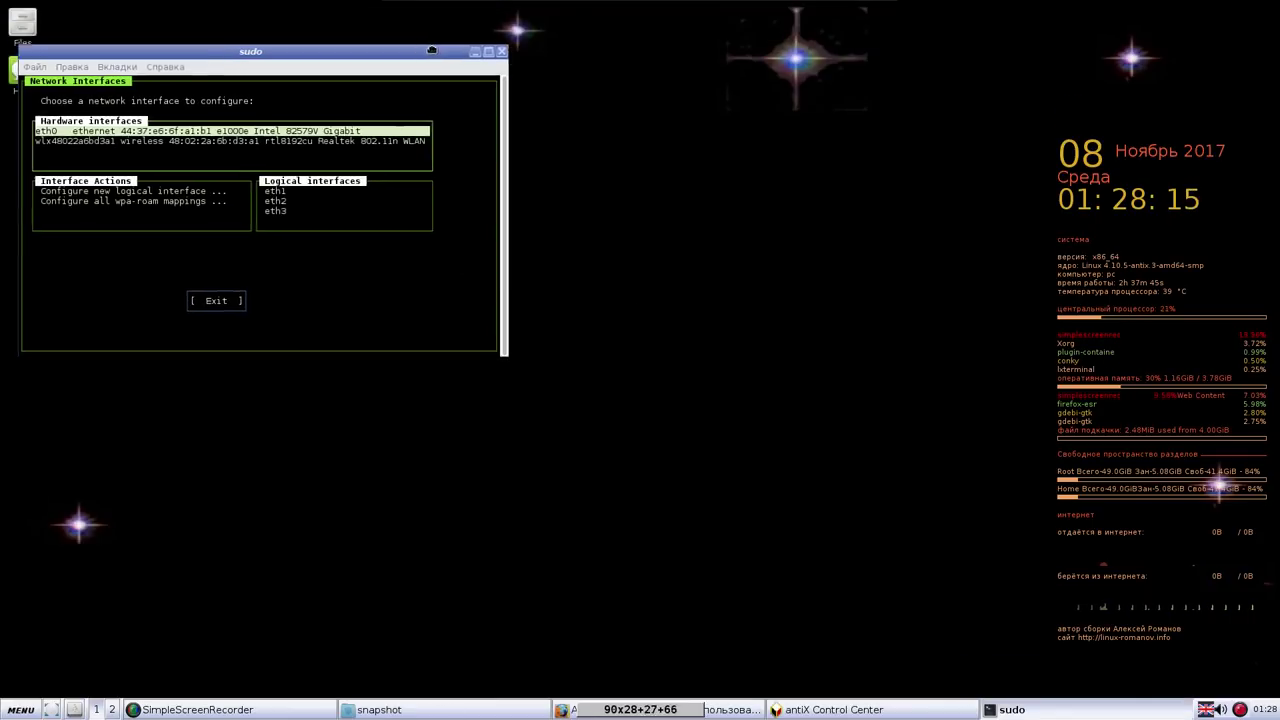
left_click_drag(414, 8, 668, 151)
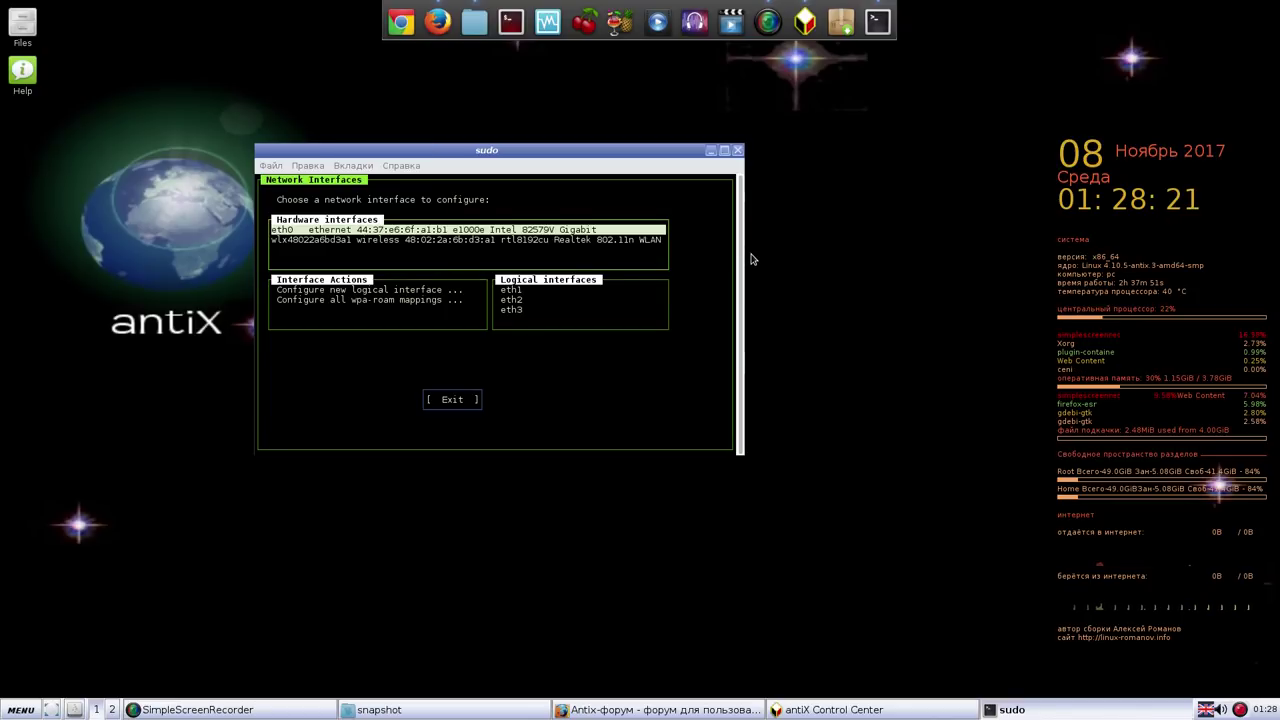
key("Down")
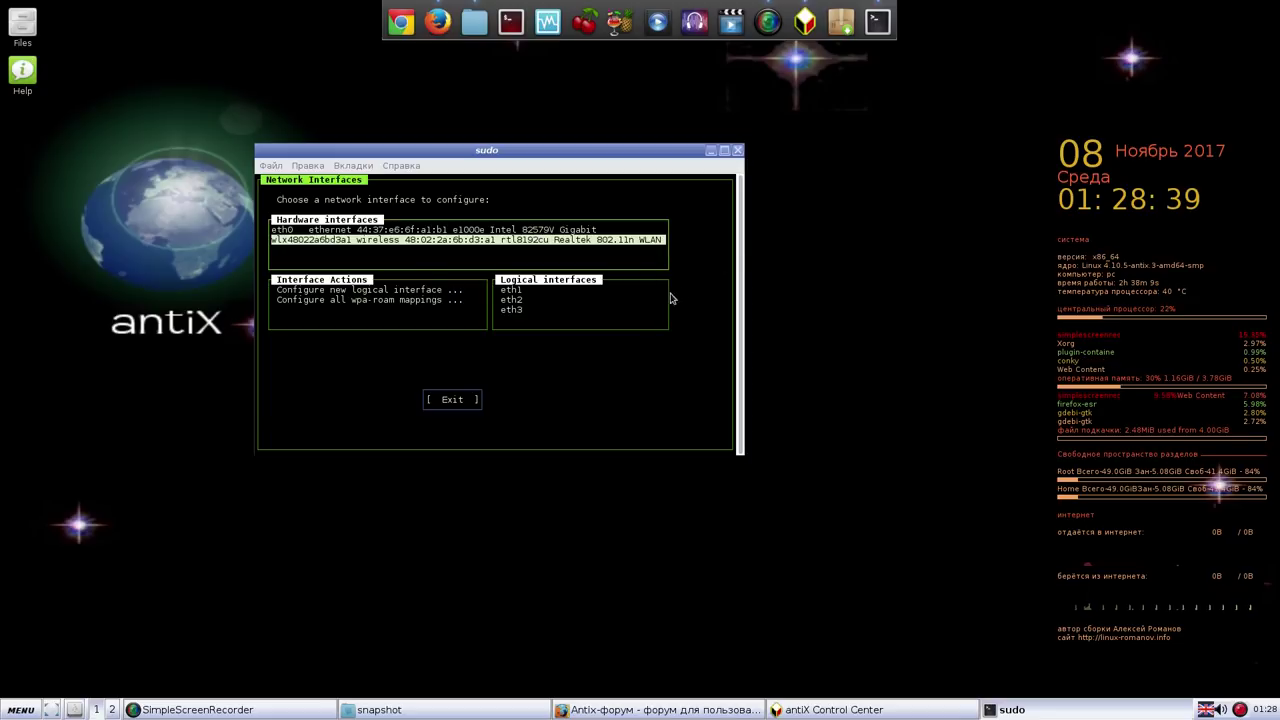
left_click(738, 151)
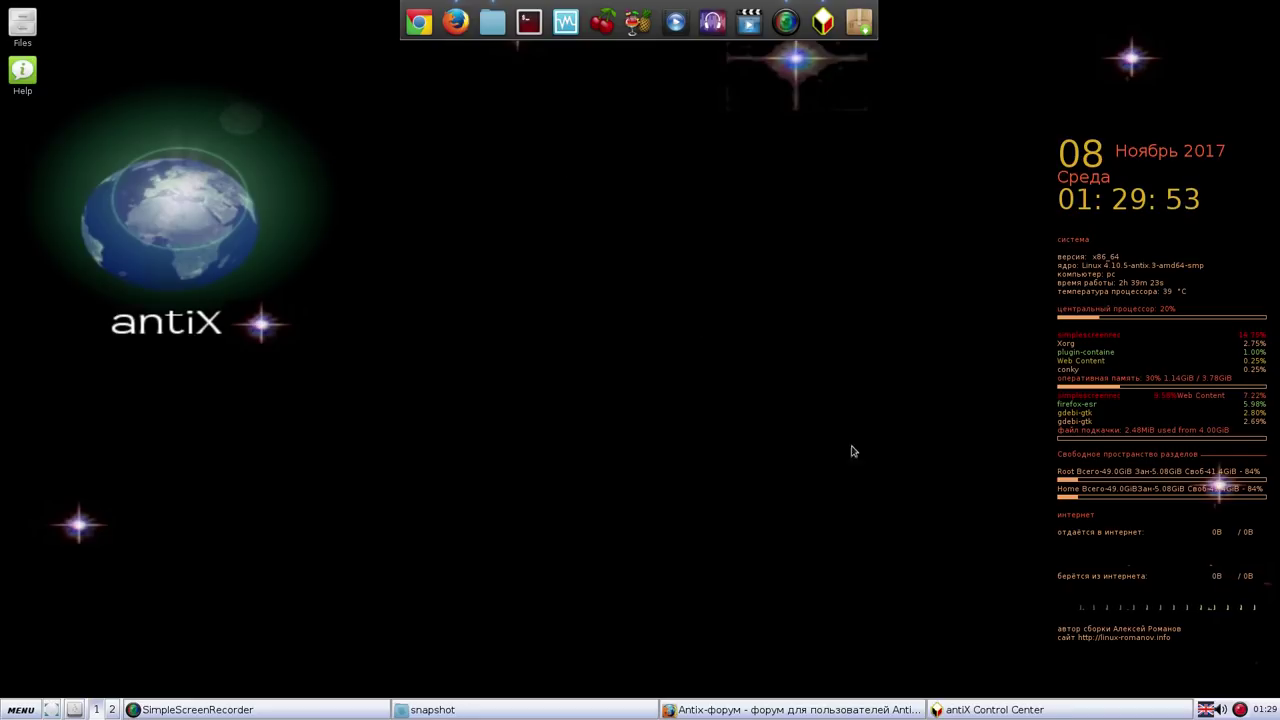
right_click(1240, 710)
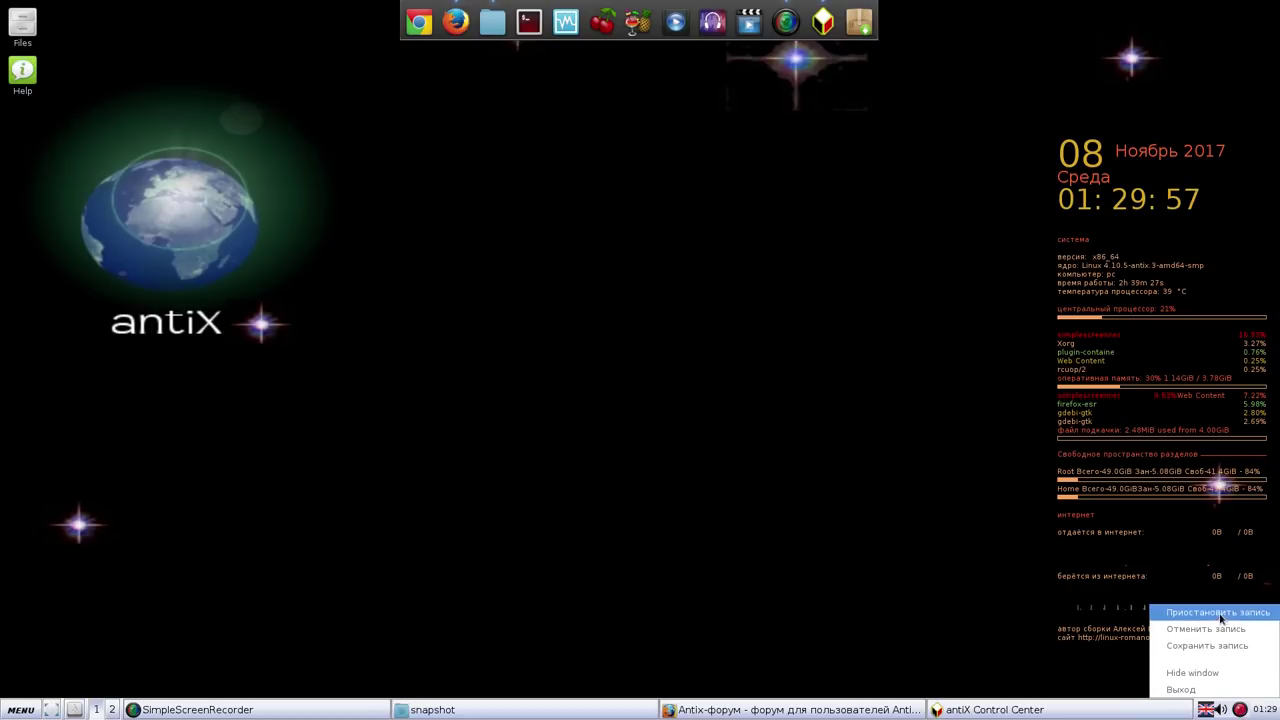